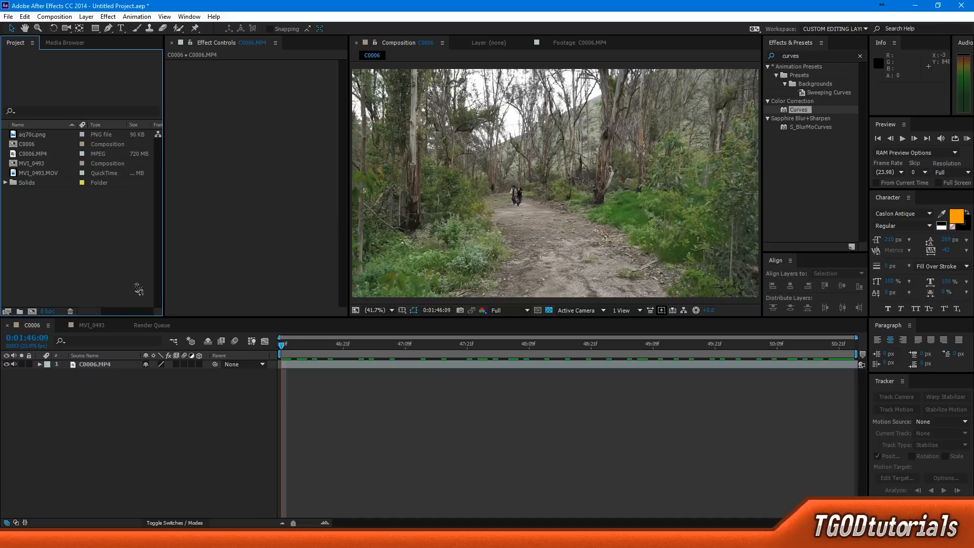
- Scrub through the C0006.MP4 layer to examine the runners and the camera movement, ending back at the clip's start
{"action": "left_click", "coordinate": [122, 365]}
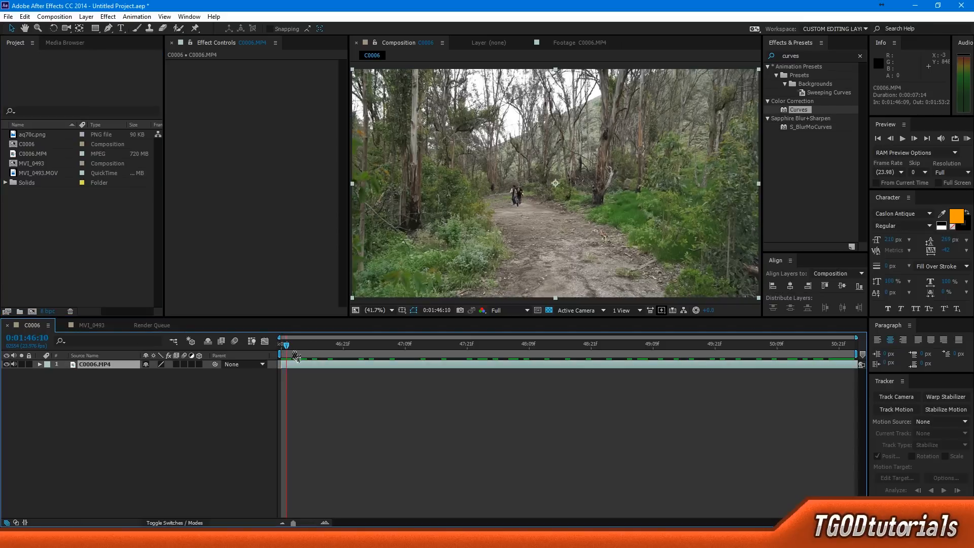
{"action": "left_click_drag", "start_coordinate": [296, 357], "coordinate": [637, 348]}
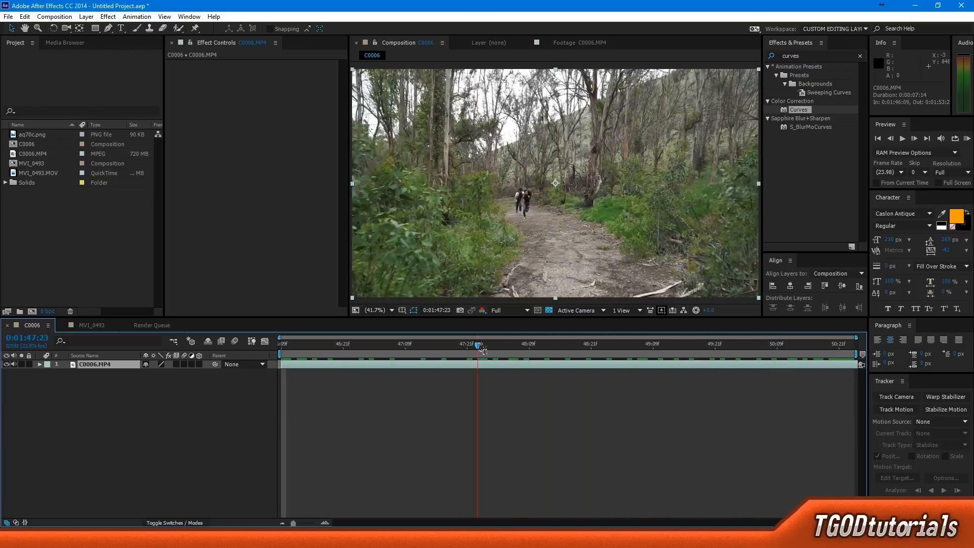
{"action": "left_click_drag", "start_coordinate": [360, 351], "coordinate": [529, 346]}
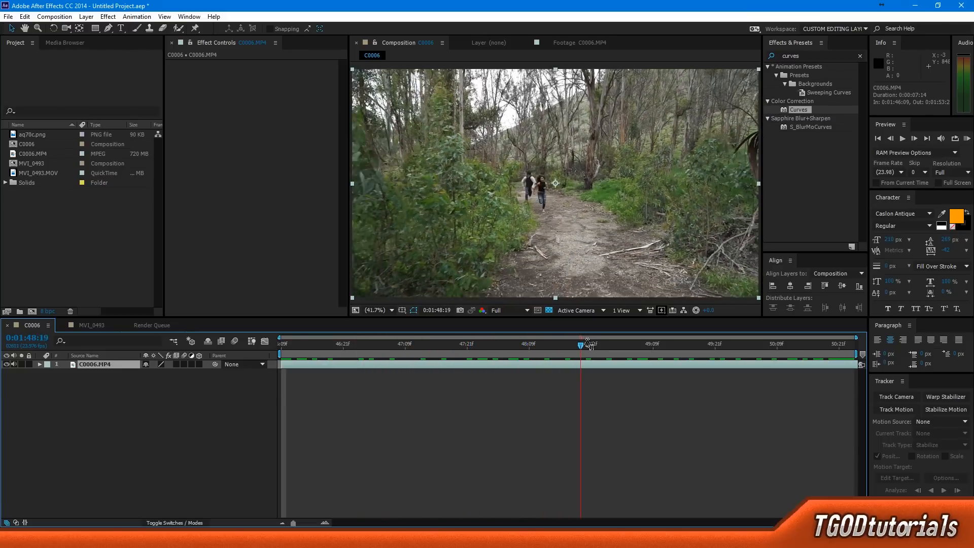
{"action": "left_click_drag", "start_coordinate": [589, 345], "coordinate": [502, 346]}
{"action": "left_click_drag", "start_coordinate": [359, 351], "coordinate": [449, 350]}
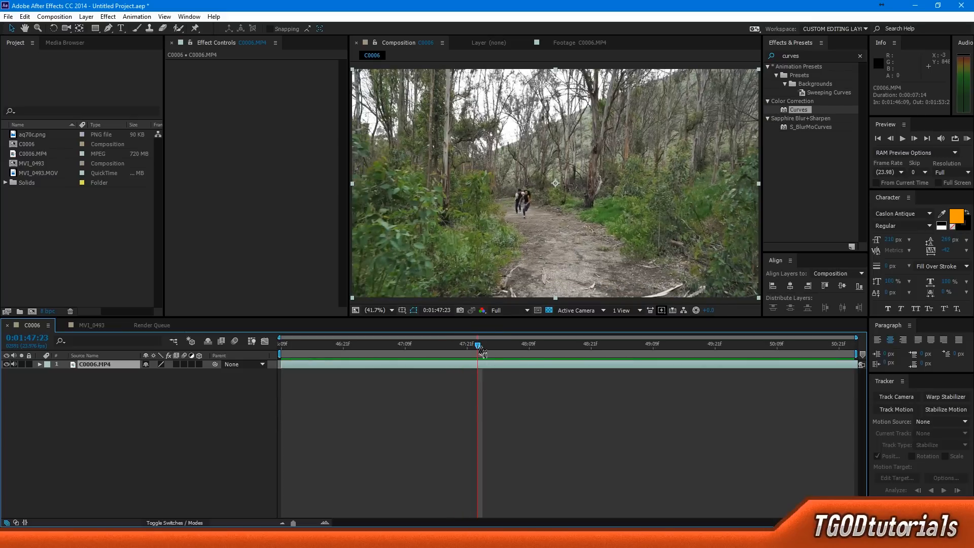
{"action": "left_click_drag", "start_coordinate": [481, 350], "coordinate": [540, 354]}
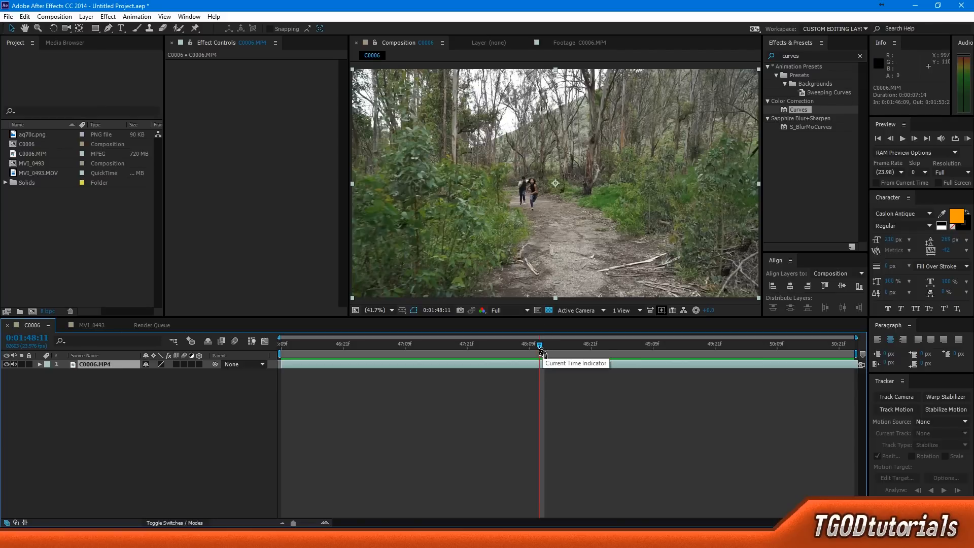
{"action": "left_click_drag", "start_coordinate": [542, 352], "coordinate": [287, 355]}
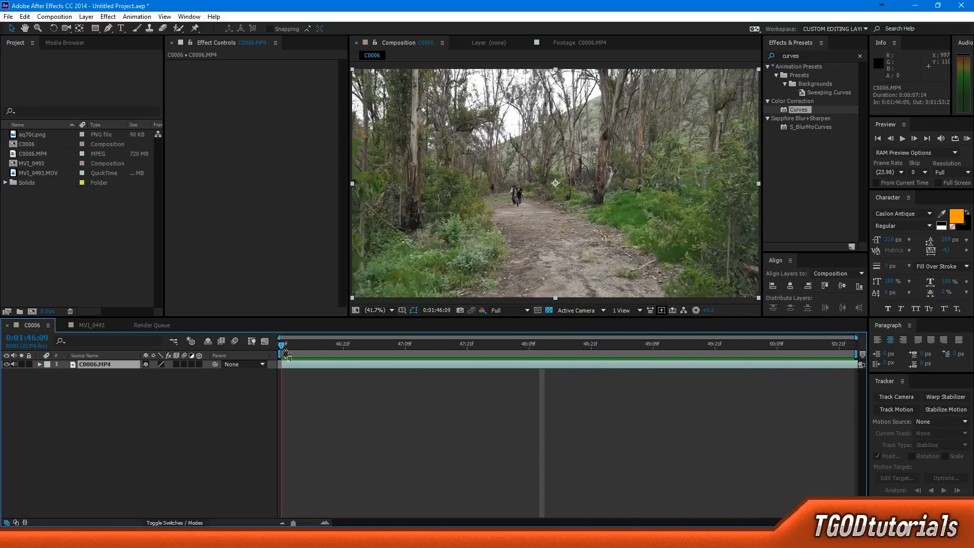
- Examine the handwriting footage in the MVI_0493 composition for comparison, and return to the C0006 composition
{"action": "left_click", "coordinate": [92, 325]}
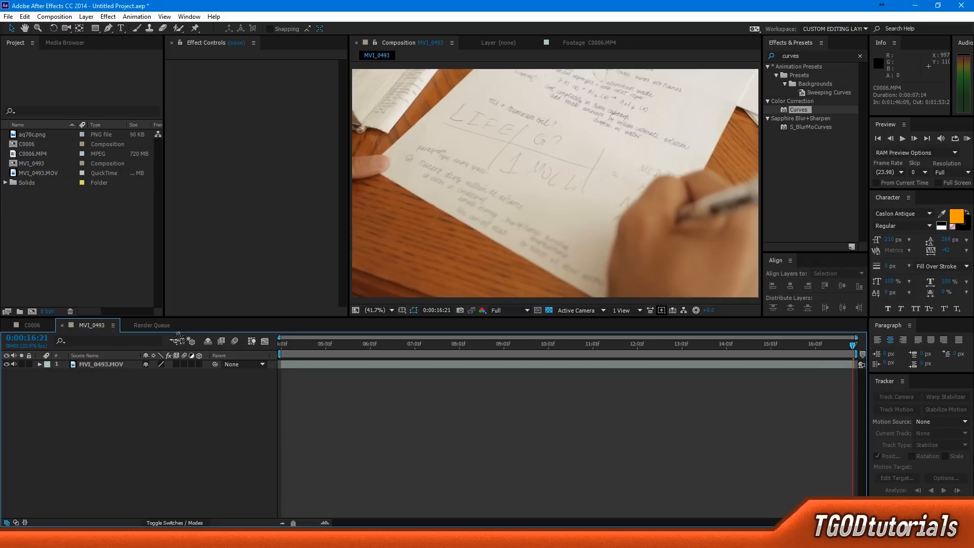
{"action": "left_click", "coordinate": [295, 353]}
{"action": "left_click_drag", "start_coordinate": [298, 351], "coordinate": [571, 360]}
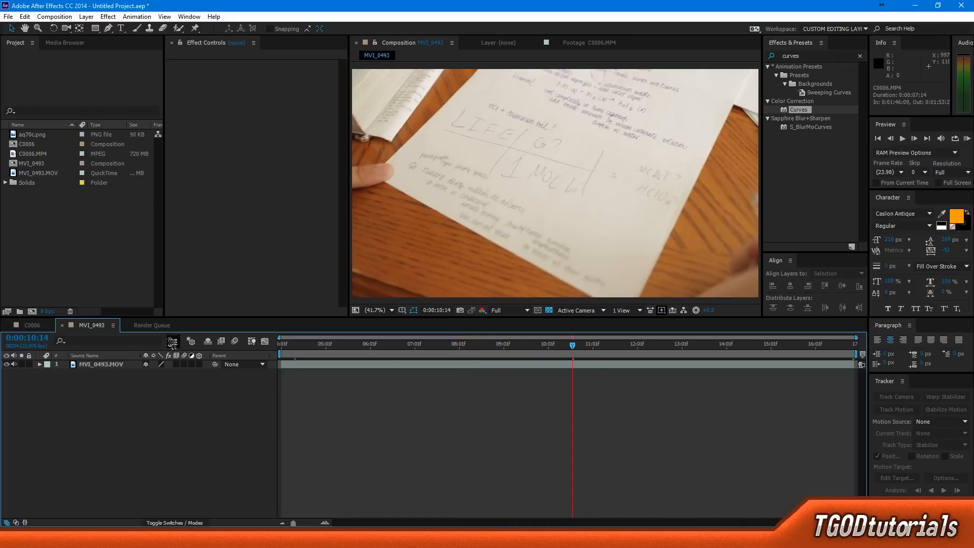
{"action": "left_click", "coordinate": [31, 324]}
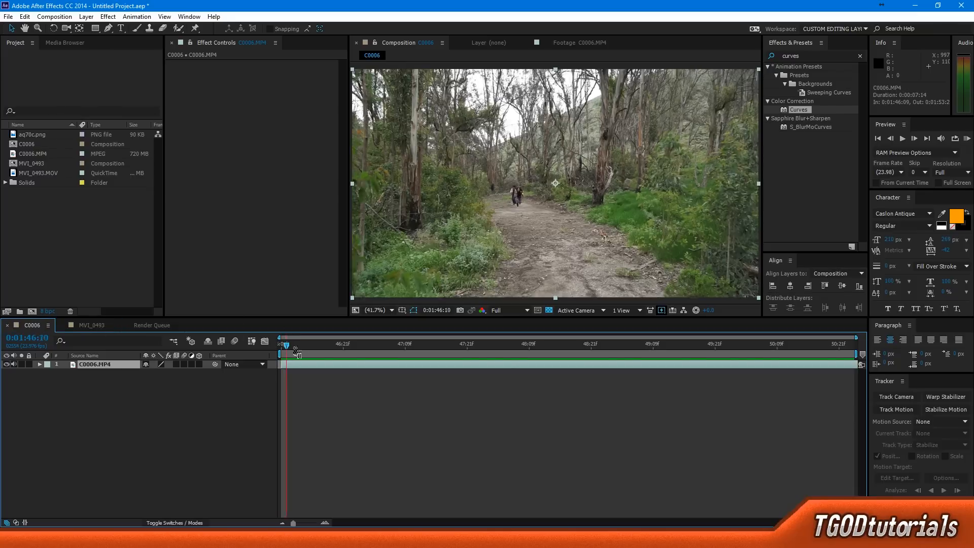
{"action": "left_click_drag", "start_coordinate": [284, 353], "coordinate": [355, 368]}
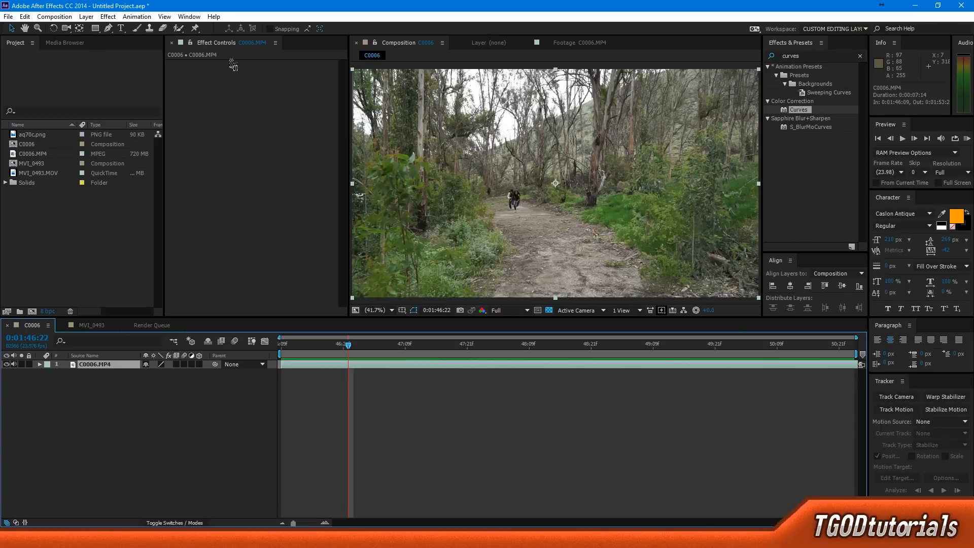
- Bring up the Tracker panel and check the tracking commands available for the C0006.MP4 layer
{"action": "left_click", "coordinate": [189, 17]}
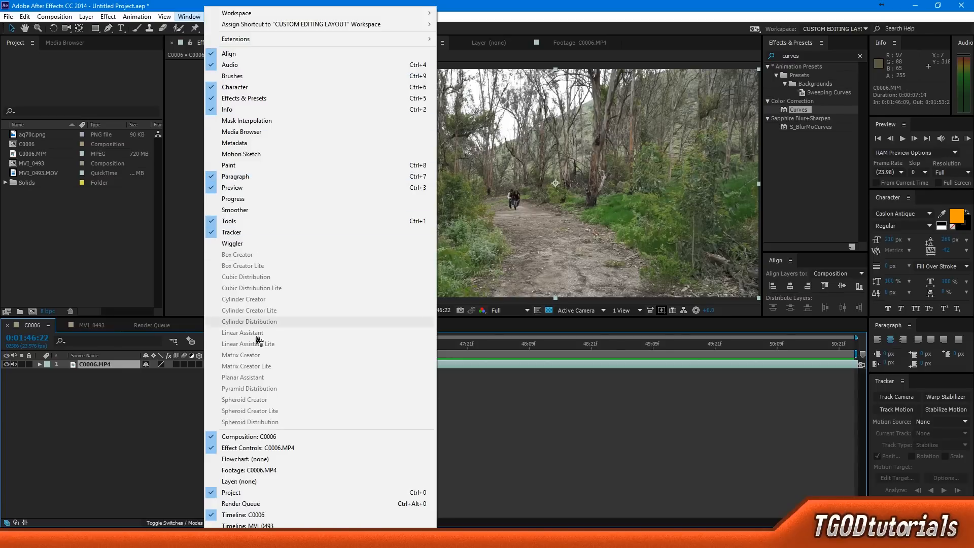
{"action": "left_click", "coordinate": [251, 233]}
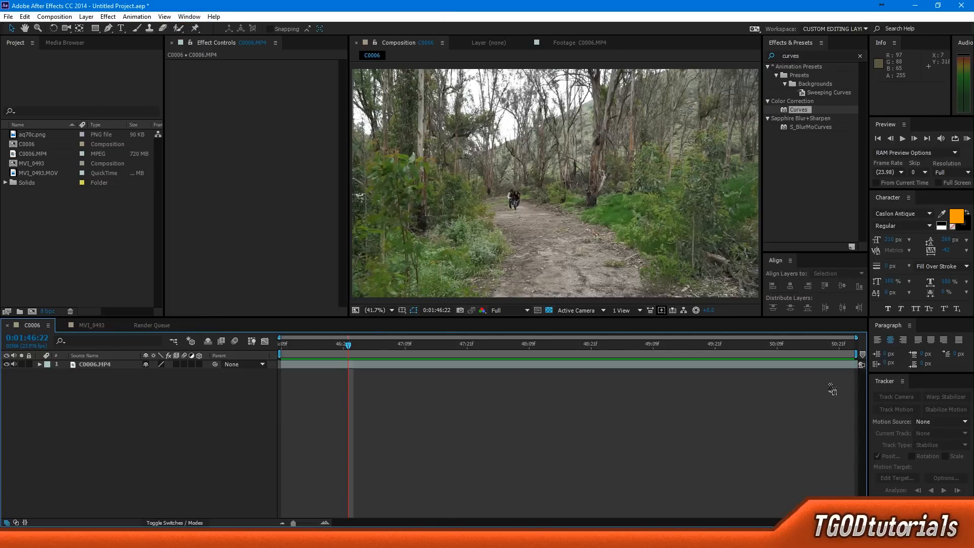
{"action": "right_click", "coordinate": [96, 367]}
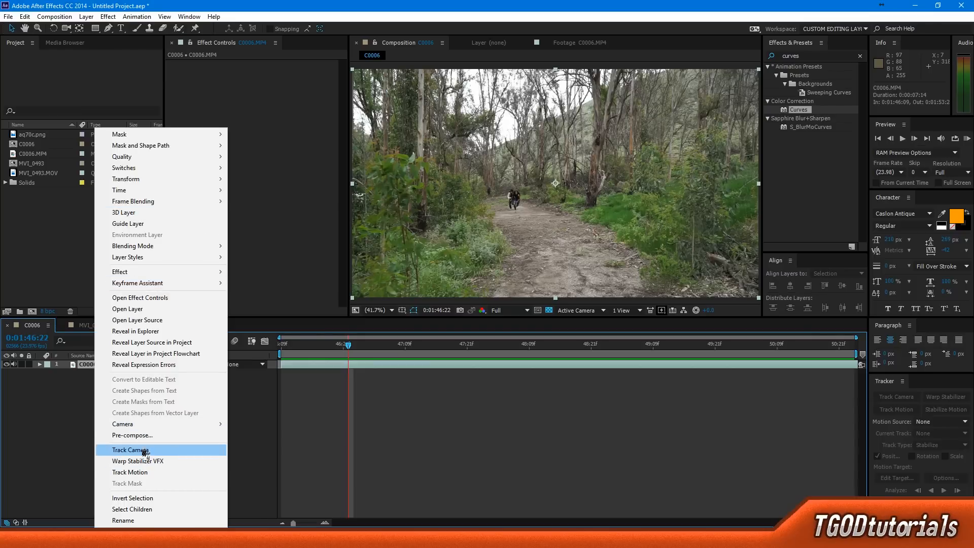
{"action": "left_click", "coordinate": [256, 402]}
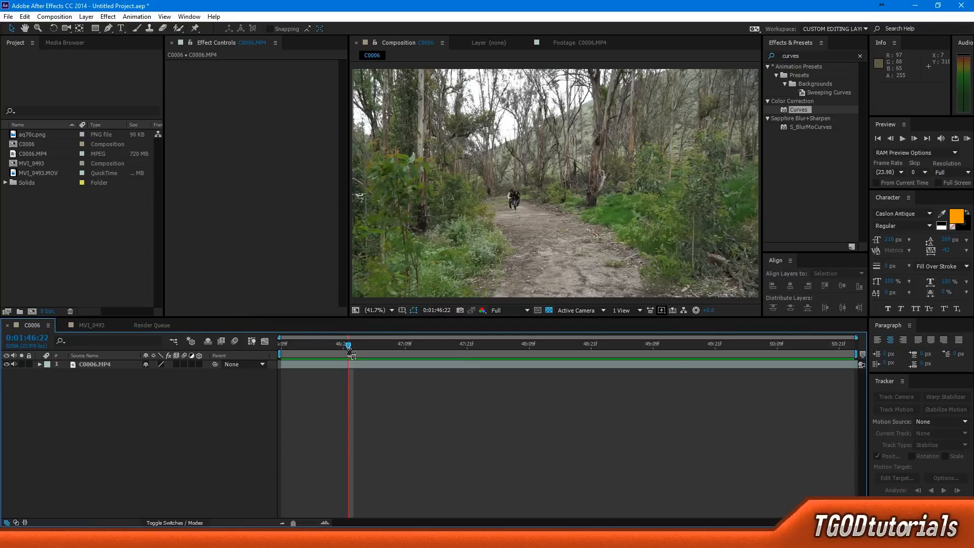
- Review how the runners move through the C0006 shot up to 0:01:50:07, and return to its first frame
{"action": "left_click_drag", "start_coordinate": [351, 351], "coordinate": [767, 349]}
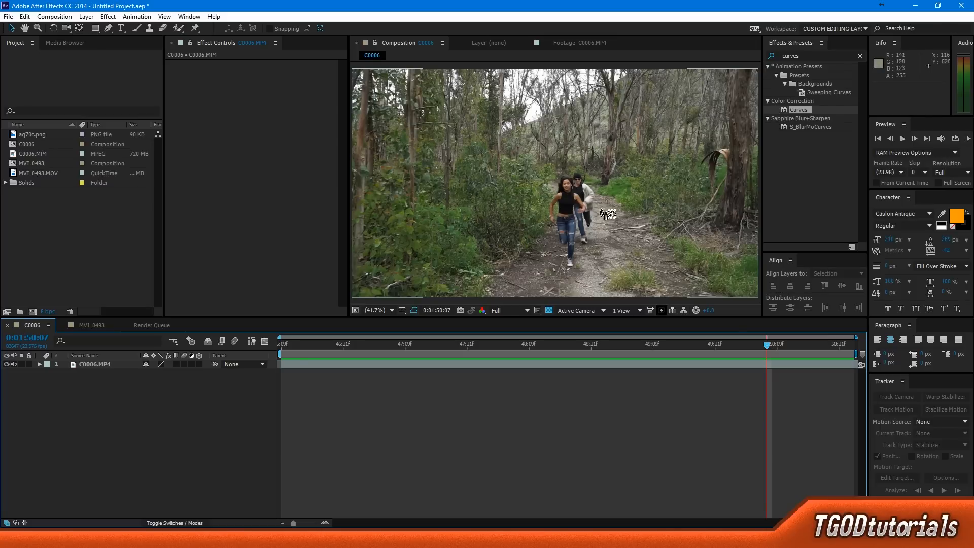
{"action": "left_click_drag", "start_coordinate": [772, 350], "coordinate": [426, 389]}
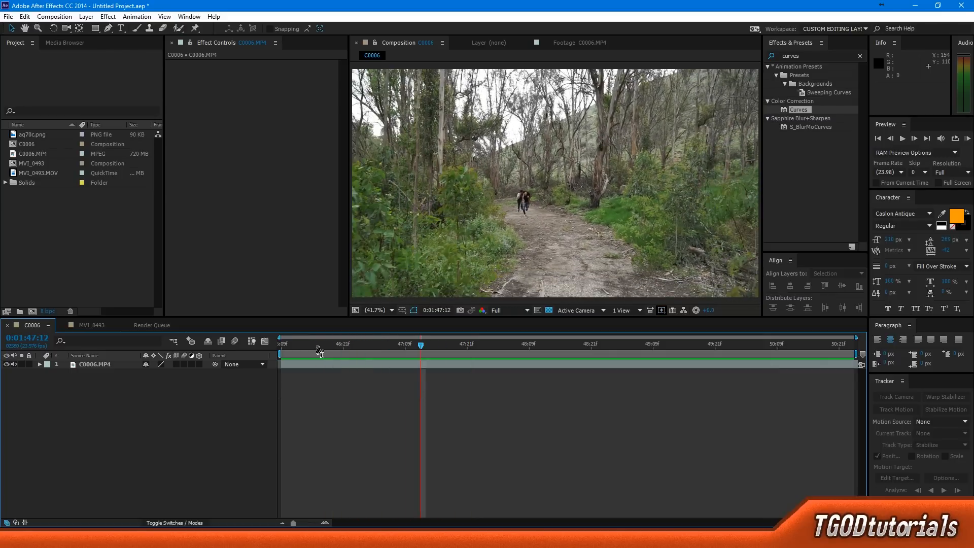
{"action": "left_click_drag", "start_coordinate": [319, 352], "coordinate": [278, 353]}
- Duplicate the C0006.MP4 layer and rename the upper copy Tracking Data
{"action": "left_click", "coordinate": [114, 367]}
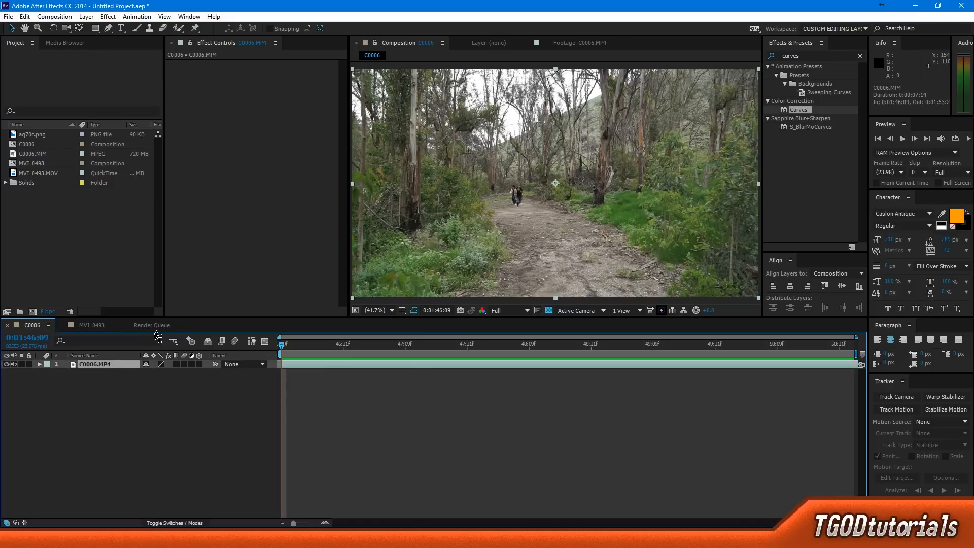
{"action": "key", "text": "ctrl+d"}
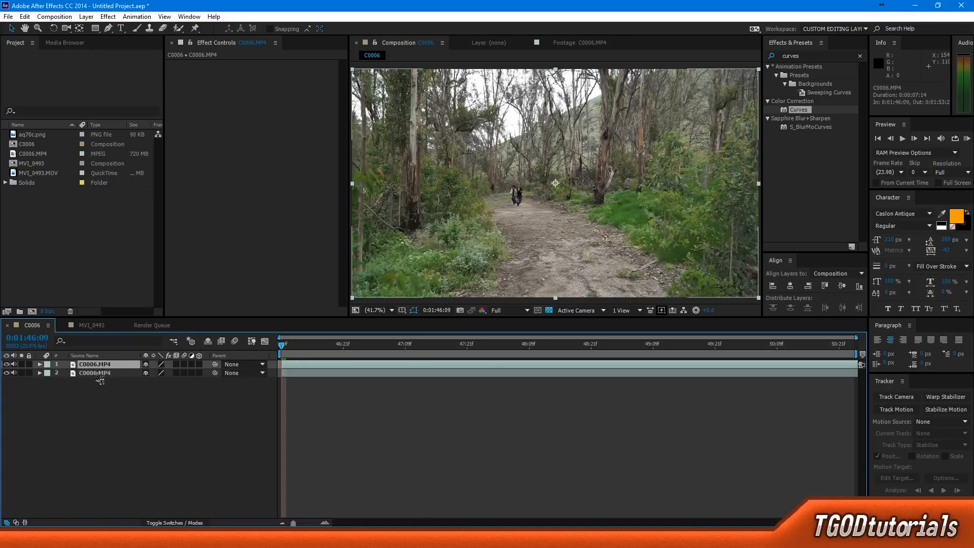
{"action": "left_click", "coordinate": [110, 373]}
{"action": "left_click", "coordinate": [110, 366]}
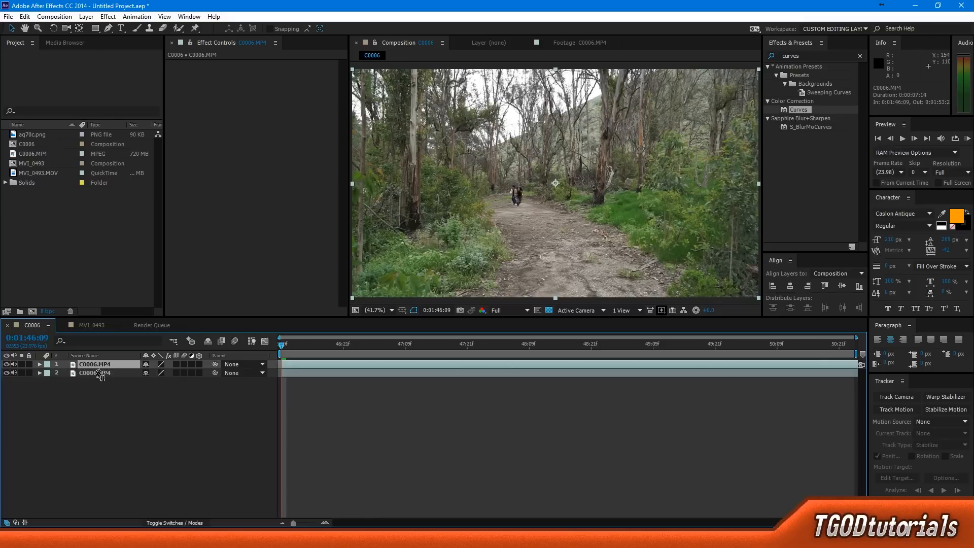
{"action": "key", "text": "Return"}
{"action": "type", "text": "Tracking D"}
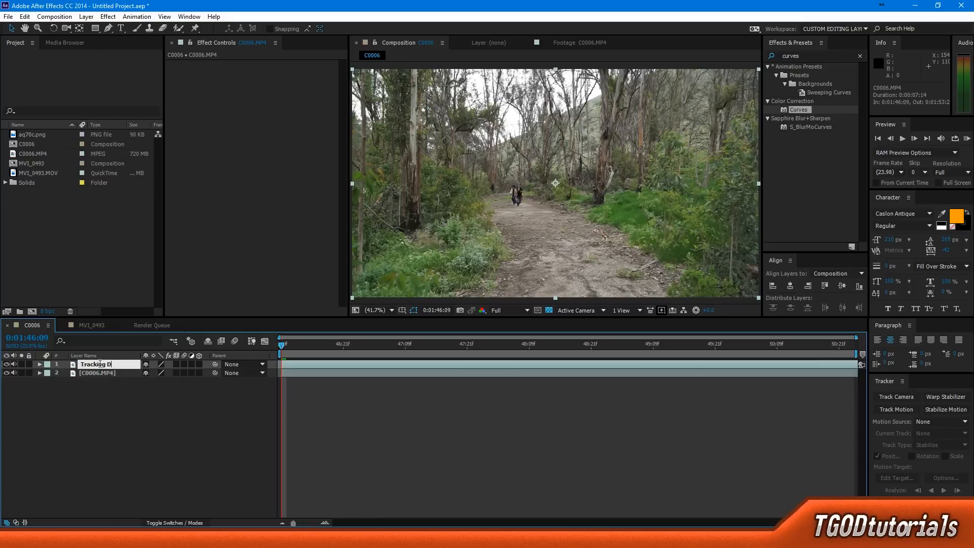
{"action": "type", "text": "ata"}
{"action": "key", "text": "Return"}
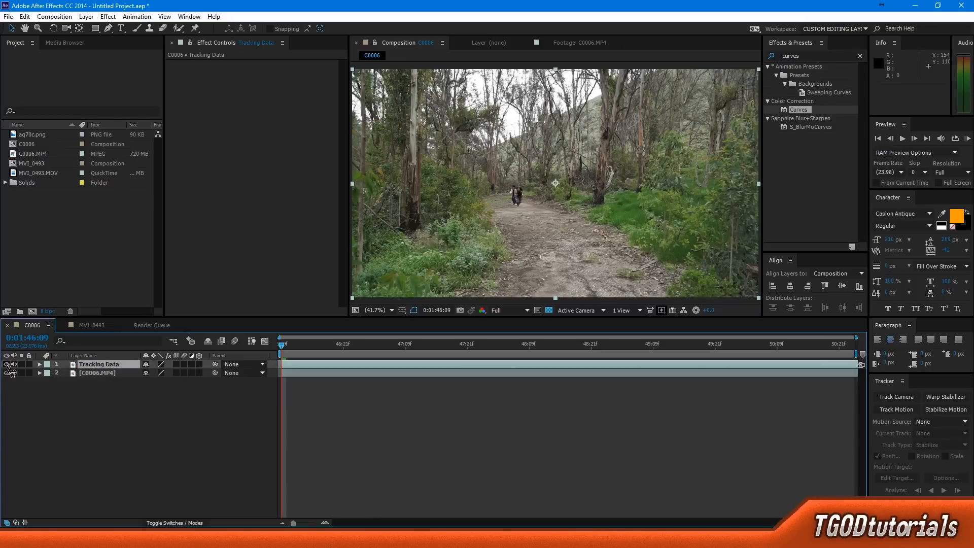
- Rename the lower C0006.MP4 layer as Original Footage
{"action": "left_click", "coordinate": [102, 373]}
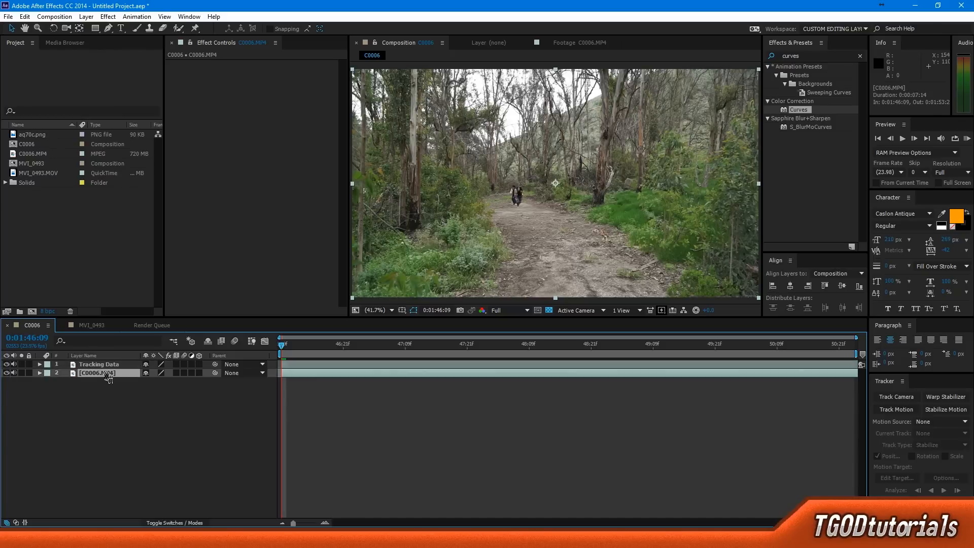
{"action": "key", "text": "Return"}
{"action": "type", "text": "Original Footage"}
{"action": "key", "text": "Return"}
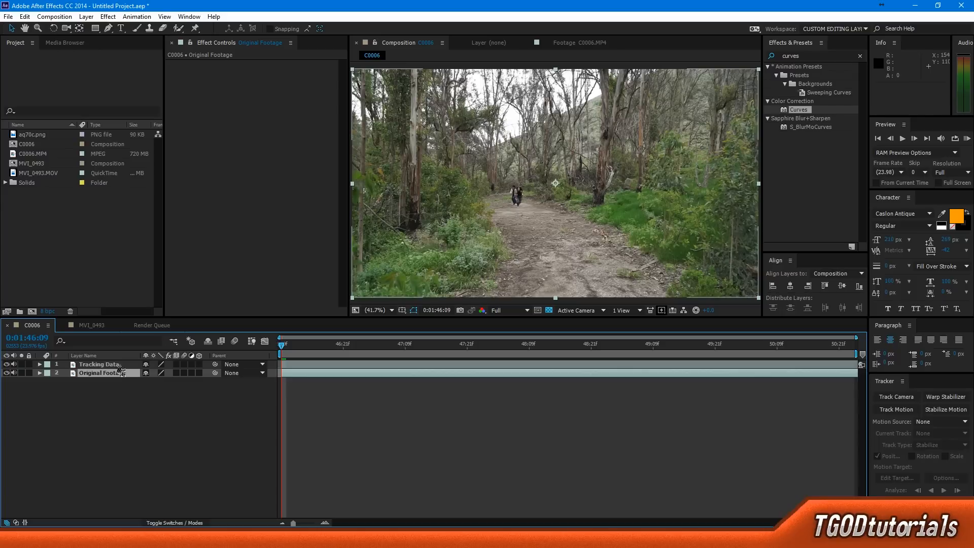
- Draw a closed, roughly oval eight-point RotoBezier mask around the distant runners on the Tracking Data layer with the Pen tool
{"action": "left_click", "coordinate": [119, 365]}
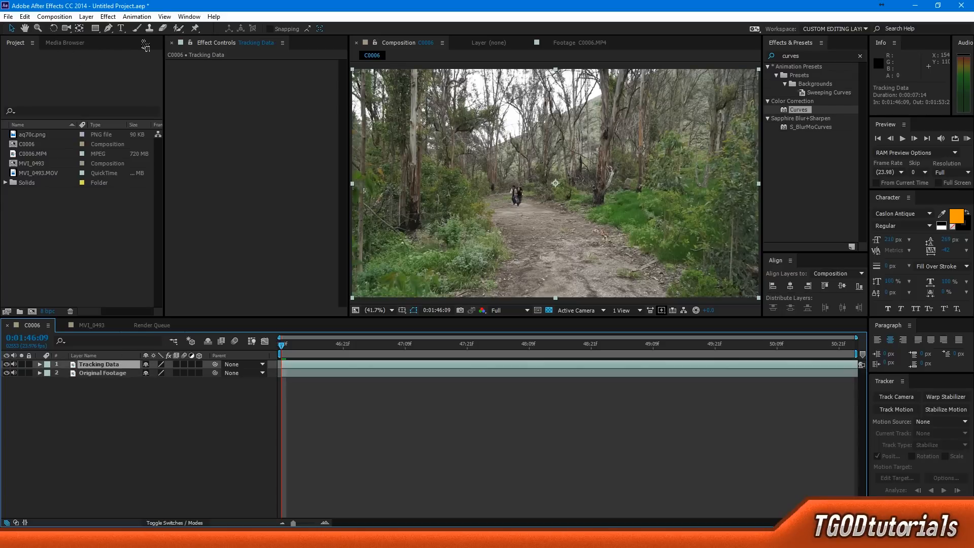
{"action": "left_click", "coordinate": [108, 28]}
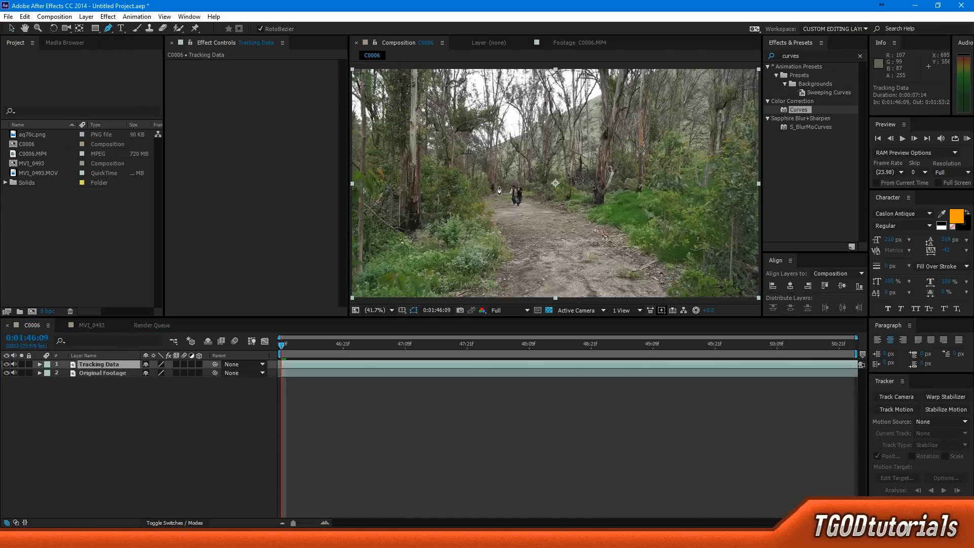
{"action": "left_click", "coordinate": [498, 186]}
{"action": "left_click", "coordinate": [498, 198]}
{"action": "left_click", "coordinate": [506, 212]}
{"action": "left_click", "coordinate": [524, 216]}
{"action": "left_click", "coordinate": [537, 208]}
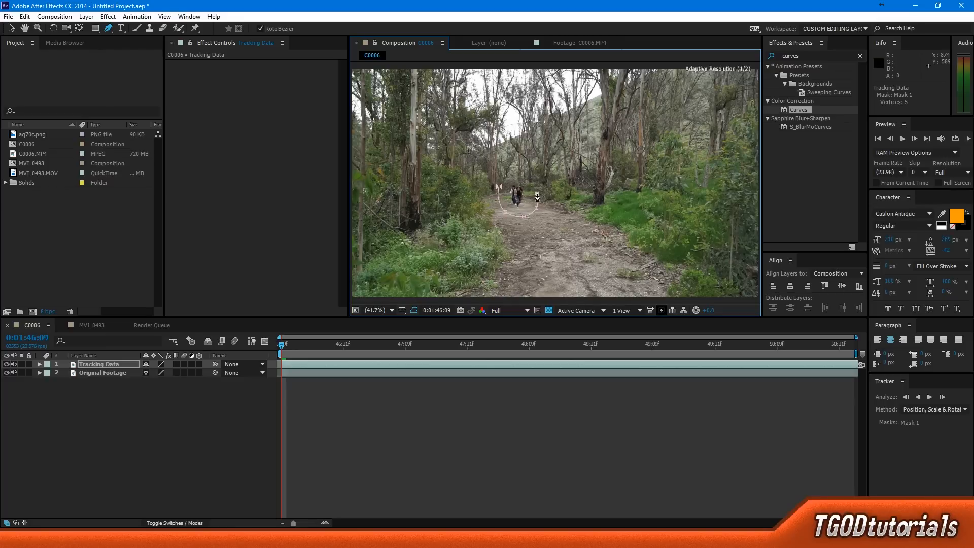
{"action": "left_click", "coordinate": [537, 192]}
{"action": "left_click", "coordinate": [527, 177]}
{"action": "left_click", "coordinate": [513, 173]}
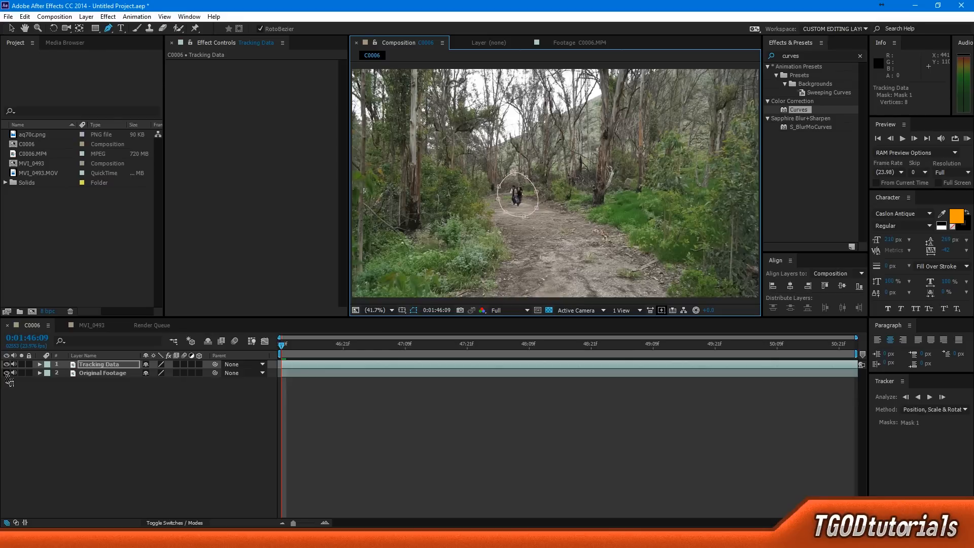
- Hide the Original Footage layer and set the Tracking Data layer's mask mode to Subtract
{"action": "left_click", "coordinate": [7, 373]}
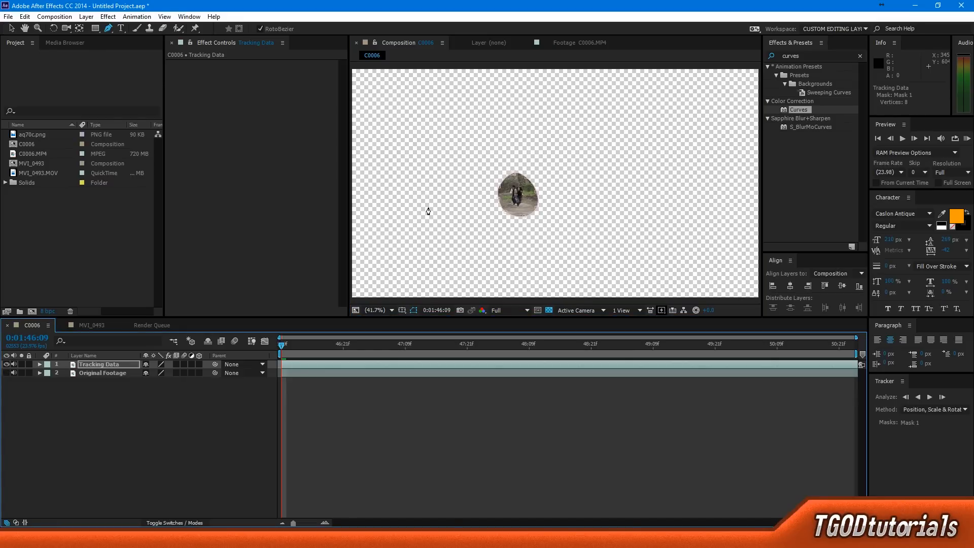
{"action": "left_click", "coordinate": [141, 365]}
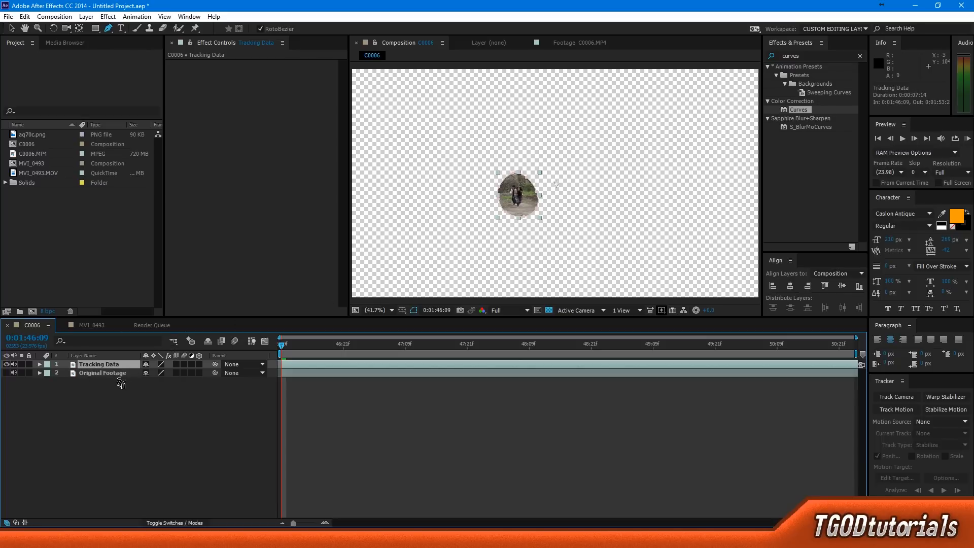
{"action": "key", "text": "m"}
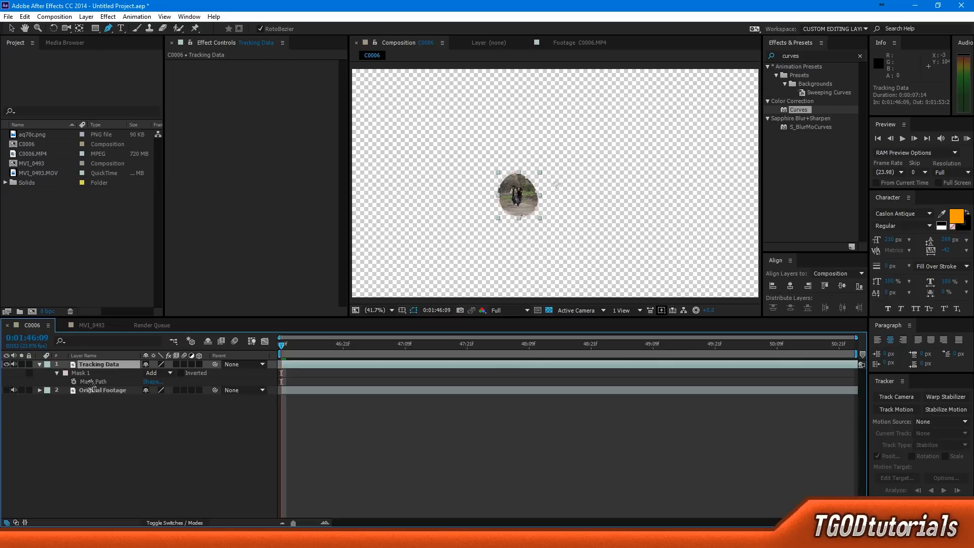
{"action": "left_click", "coordinate": [151, 374]}
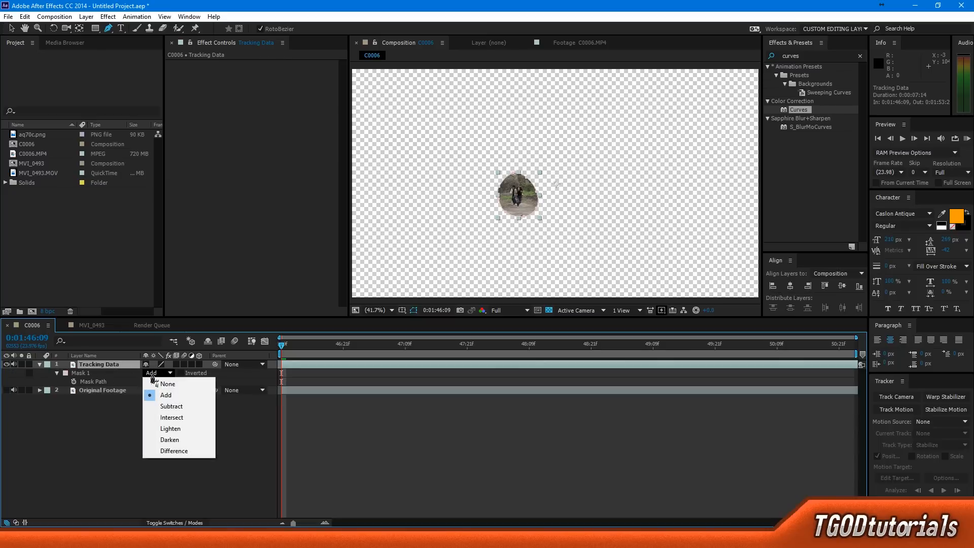
{"action": "left_click", "coordinate": [172, 406]}
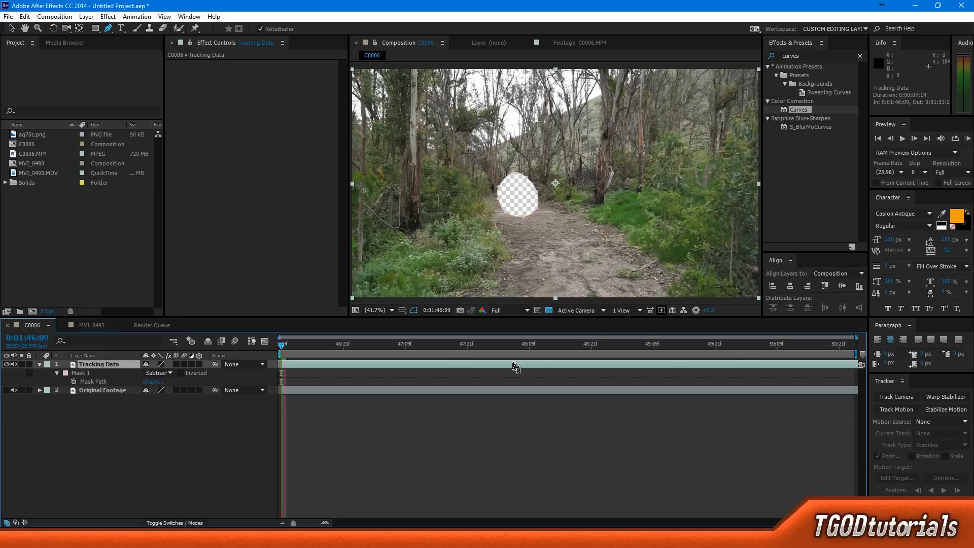
- Go to 0:01:47:19 and enable keyframing for the Mask Path of the Tracking Data layer
{"action": "left_click", "coordinate": [451, 446]}
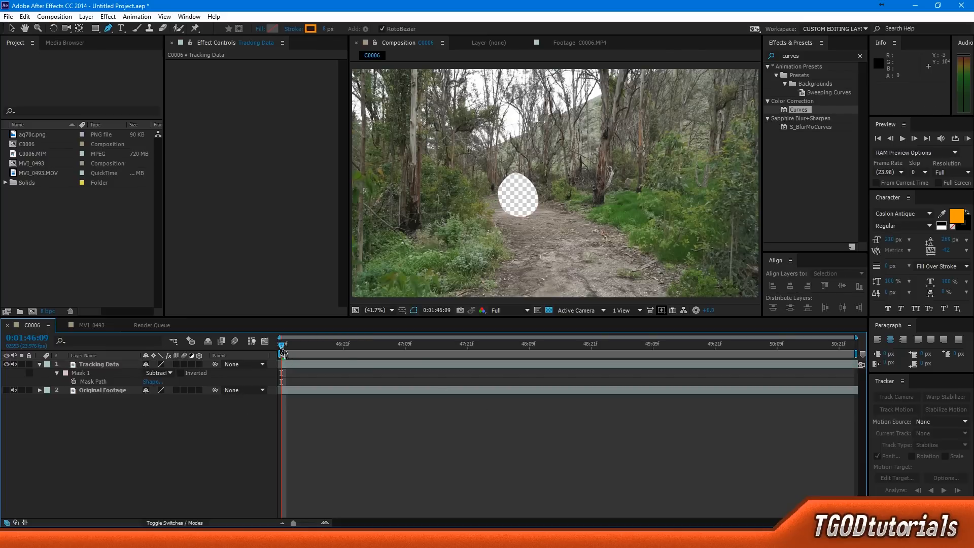
{"action": "left_click_drag", "start_coordinate": [283, 353], "coordinate": [458, 354]}
{"action": "left_click", "coordinate": [396, 365]}
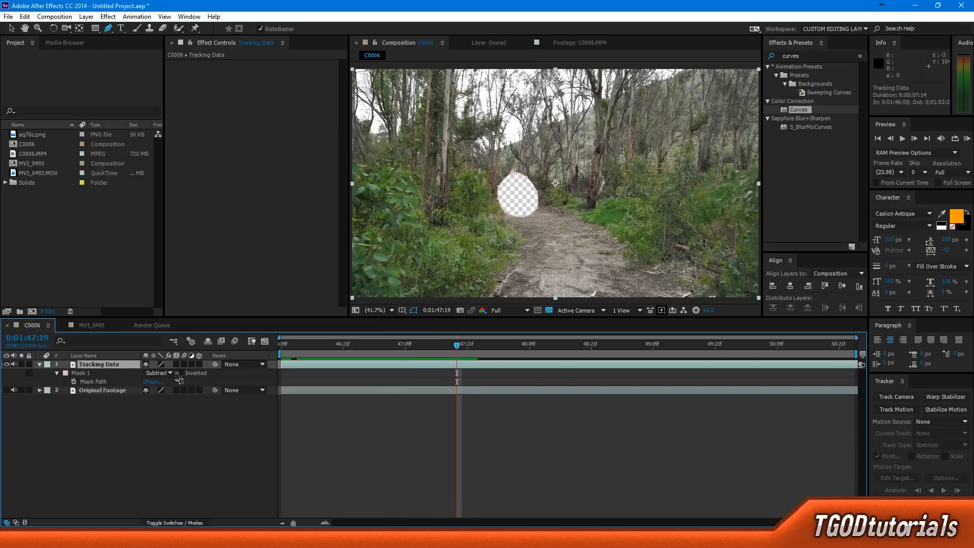
{"action": "left_click", "coordinate": [74, 382]}
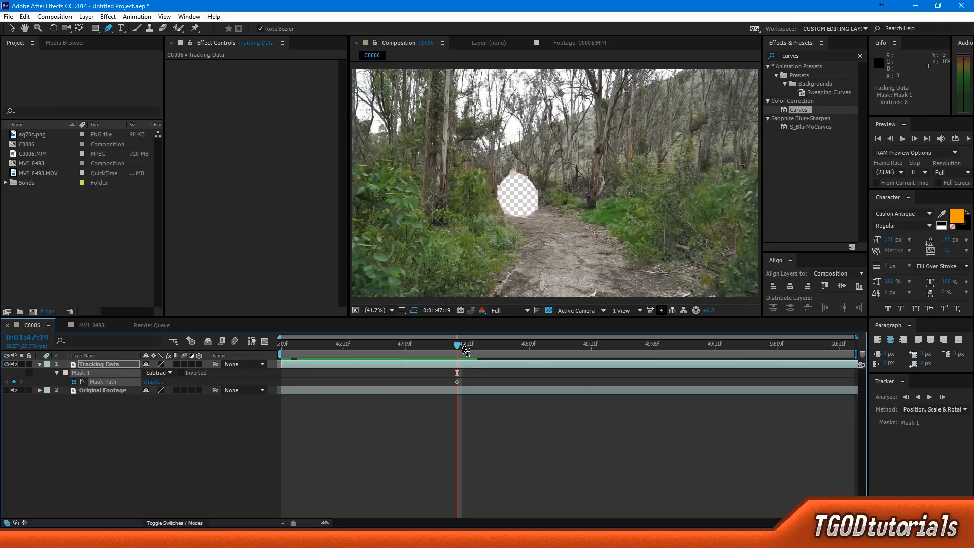
- Reposition Mask 1 over the runners at 0:01:48:01 and extend its lower edge there and at 0:01:47:19
{"action": "left_click_drag", "start_coordinate": [466, 350], "coordinate": [487, 346]}
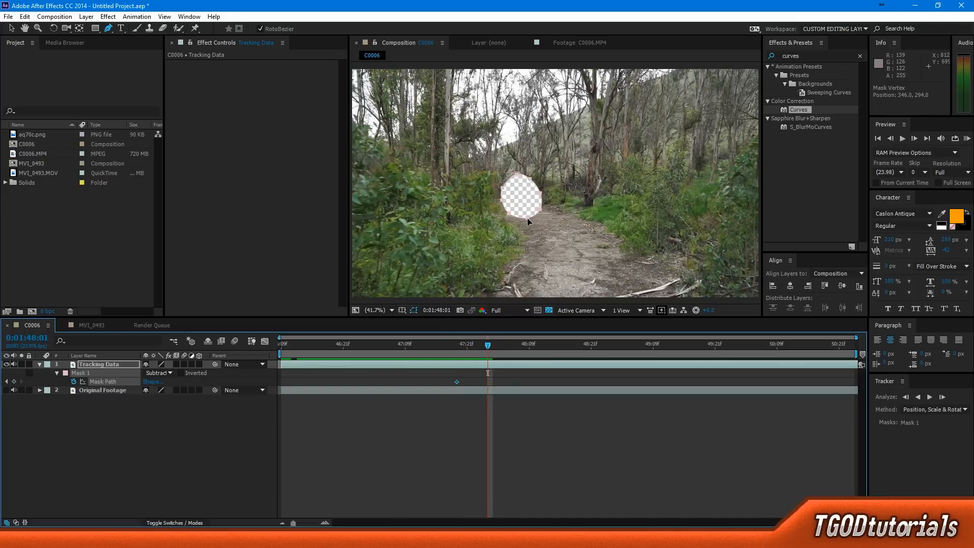
{"action": "left_click_drag", "start_coordinate": [528, 218], "coordinate": [529, 220]}
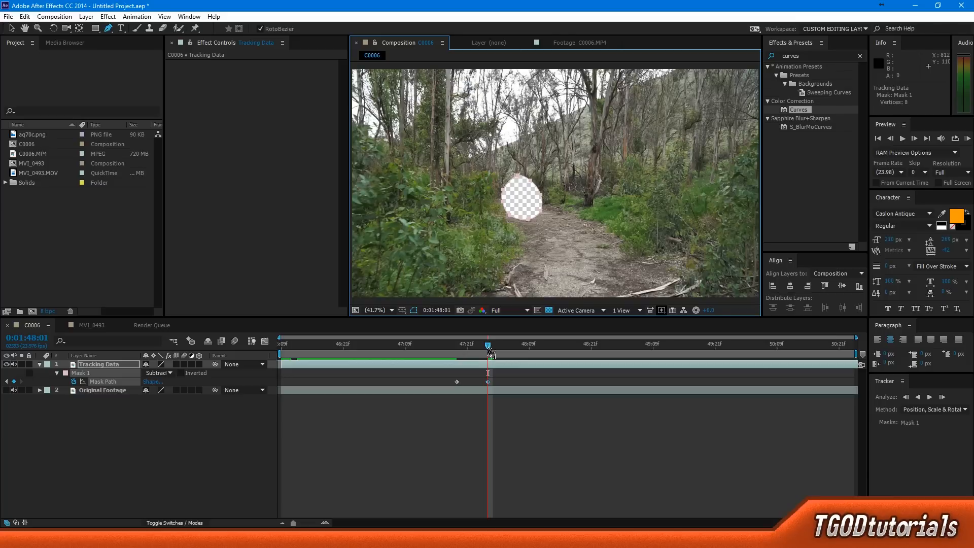
{"action": "mouse_move", "coordinate": [523, 224]}
{"action": "left_mouse_down"}
{"action": "mouse_move", "coordinate": [503, 225]}
{"action": "mouse_move", "coordinate": [528, 217]}
{"action": "left_mouse_up"}
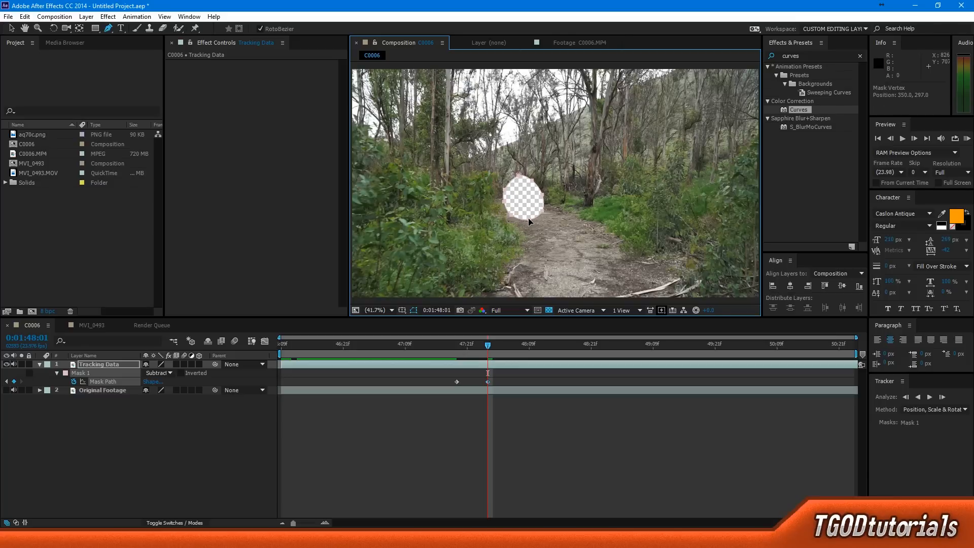
{"action": "left_click", "coordinate": [127, 457]}
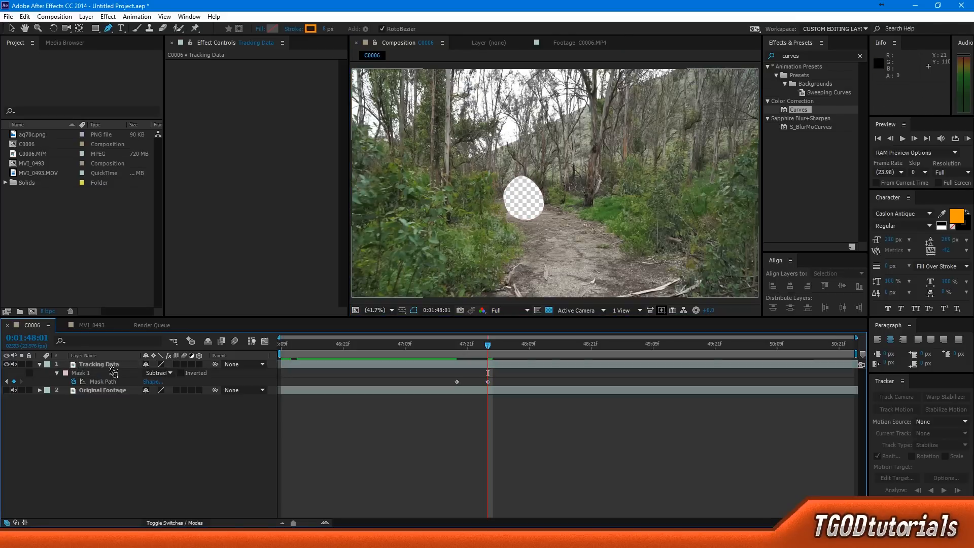
{"action": "left_click", "coordinate": [102, 364]}
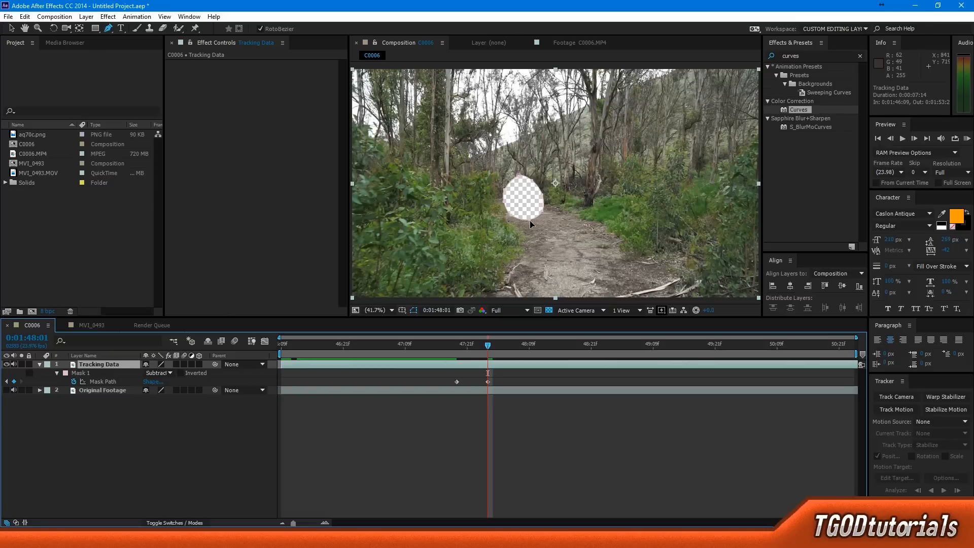
{"action": "left_click_drag", "start_coordinate": [530, 220], "coordinate": [529, 223]}
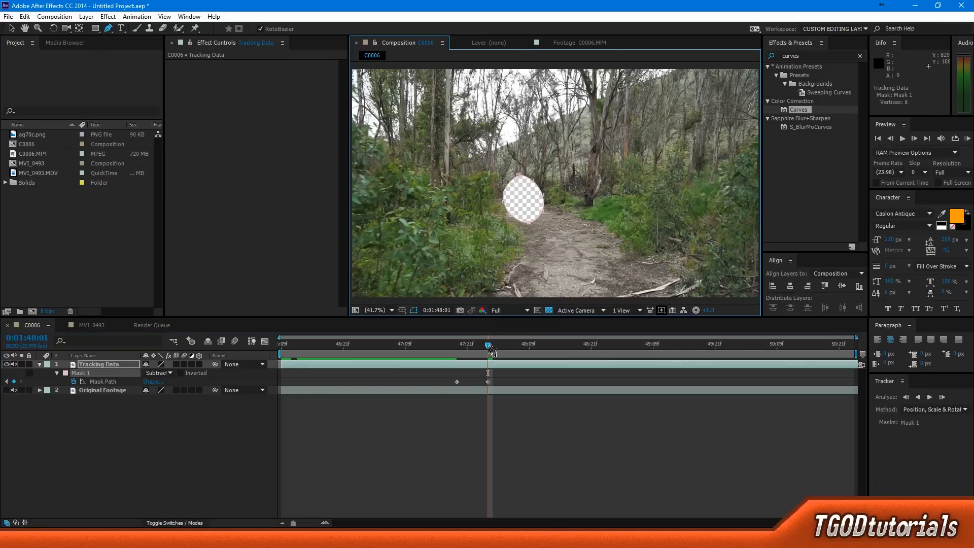
{"action": "left_click_drag", "start_coordinate": [489, 350], "coordinate": [460, 358]}
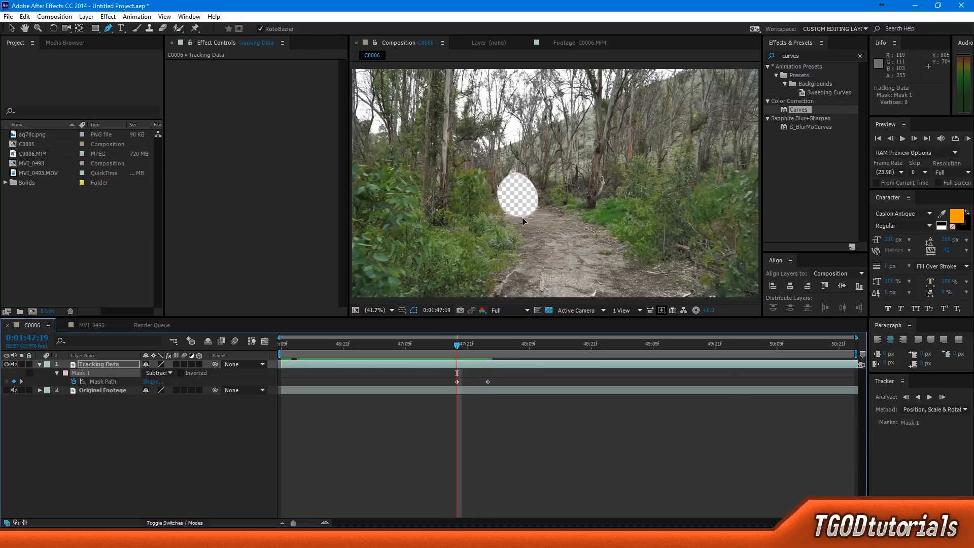
{"action": "left_click_drag", "start_coordinate": [525, 221], "coordinate": [505, 215]}
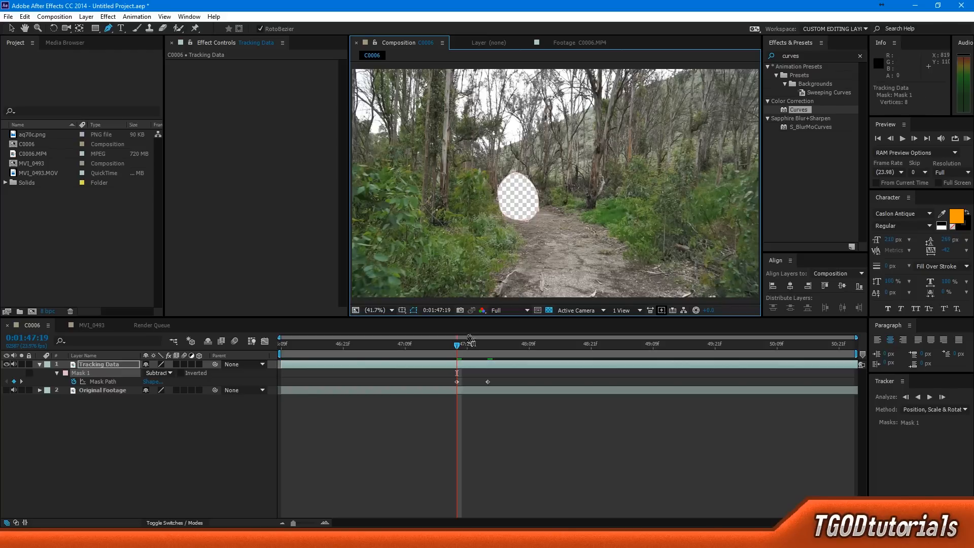
- At 0:01:48:13, enlarge Mask 1 by pulling its points outward to the upper left and lower left
{"action": "left_click_drag", "start_coordinate": [457, 347], "coordinate": [549, 355]}
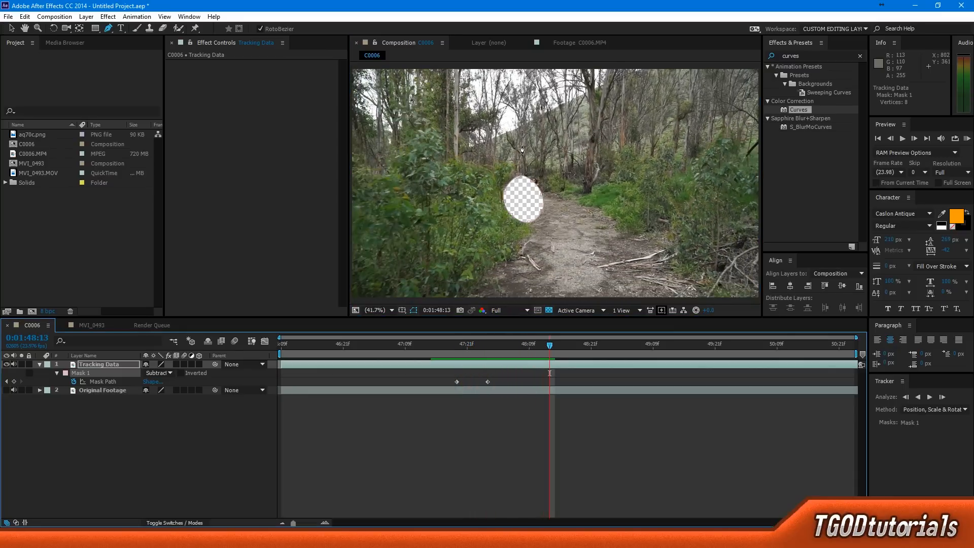
{"action": "left_click_drag", "start_coordinate": [533, 183], "coordinate": [498, 153]}
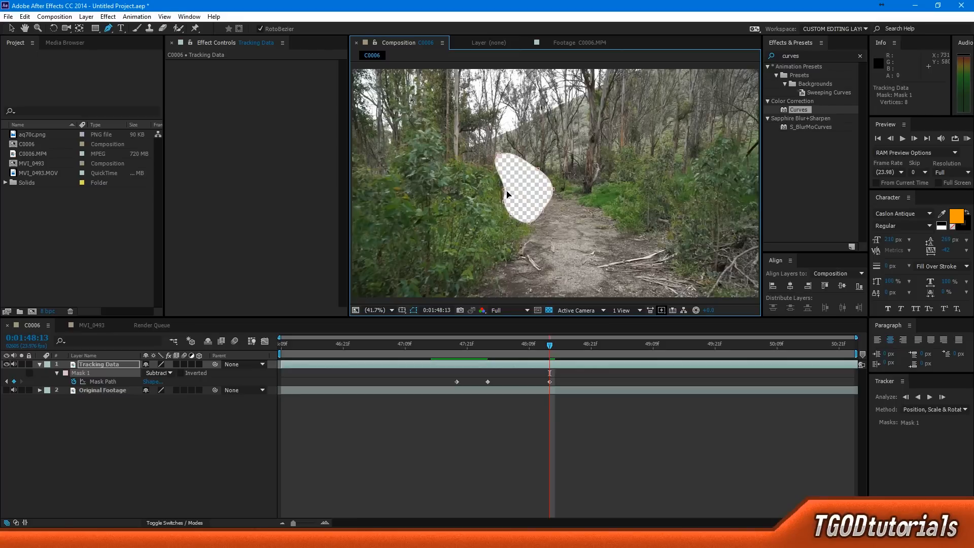
{"action": "left_click_drag", "start_coordinate": [505, 190], "coordinate": [500, 220]}
- At 0:01:49:00, move the whole of Mask 1 right and slightly up so it covers the runners
{"action": "left_click_drag", "start_coordinate": [554, 350], "coordinate": [607, 350]}
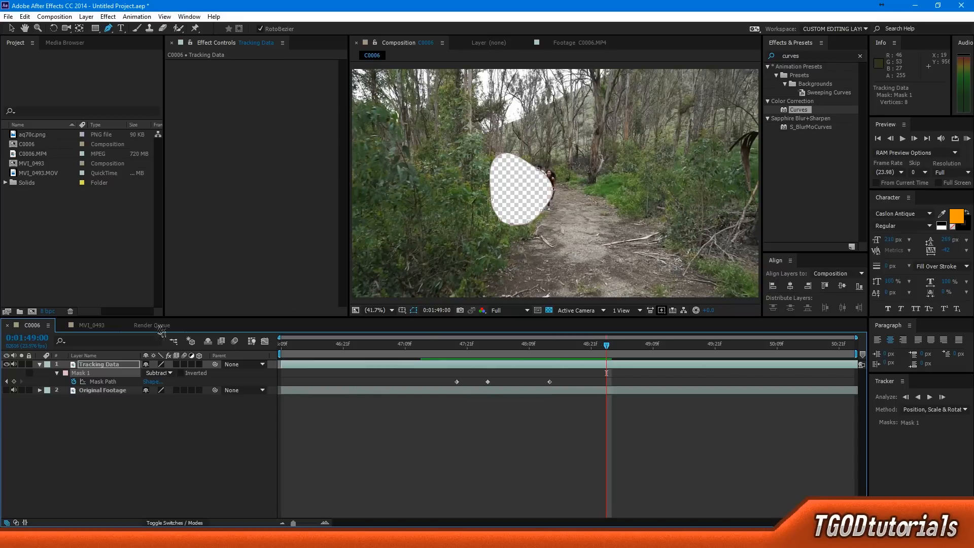
{"action": "left_click", "coordinate": [106, 415]}
{"action": "left_click", "coordinate": [86, 375]}
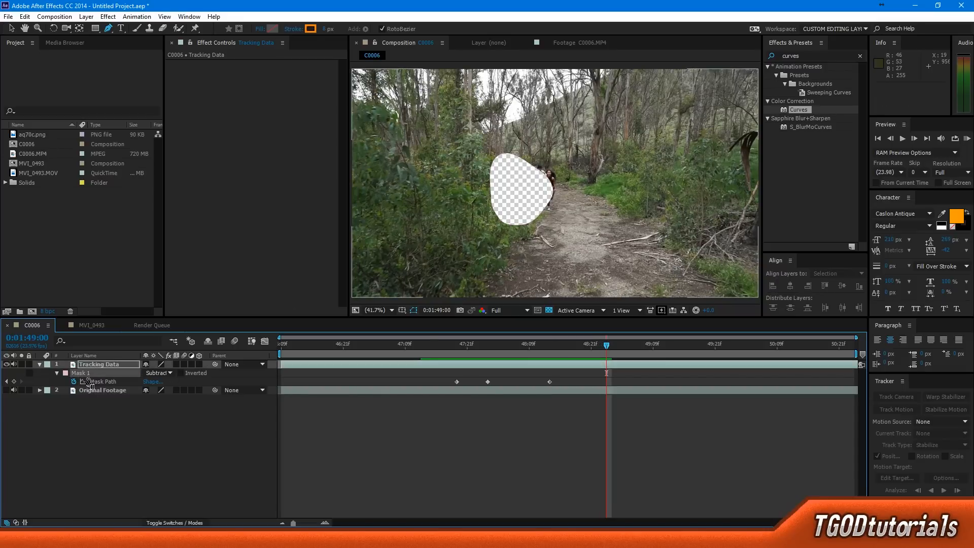
{"action": "left_click_drag", "start_coordinate": [528, 221], "coordinate": [554, 219]}
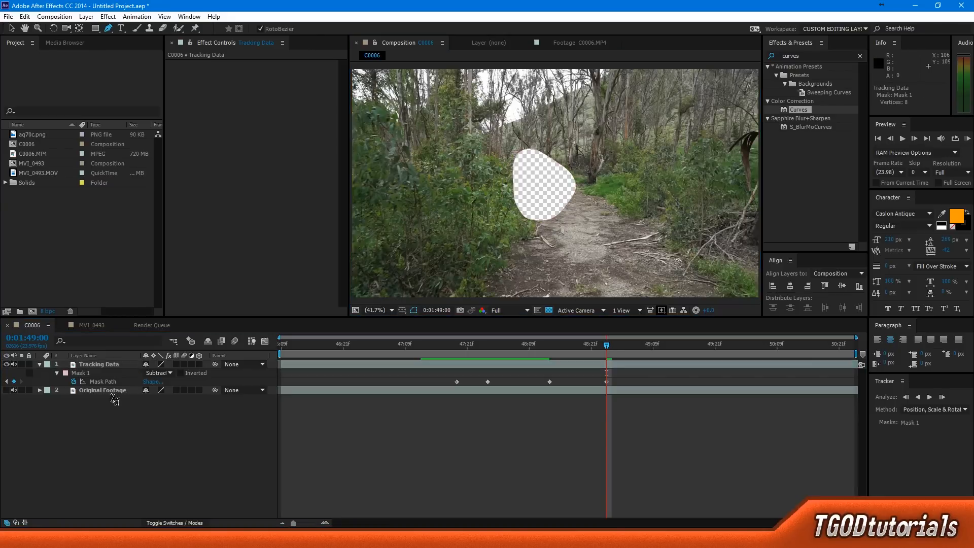
- At 0:01:49:13, stretch Mask 1 downward and widen its upper-right and lower-left corners around the runners
{"action": "left_click", "coordinate": [106, 366]}
{"action": "left_click", "coordinate": [111, 406]}
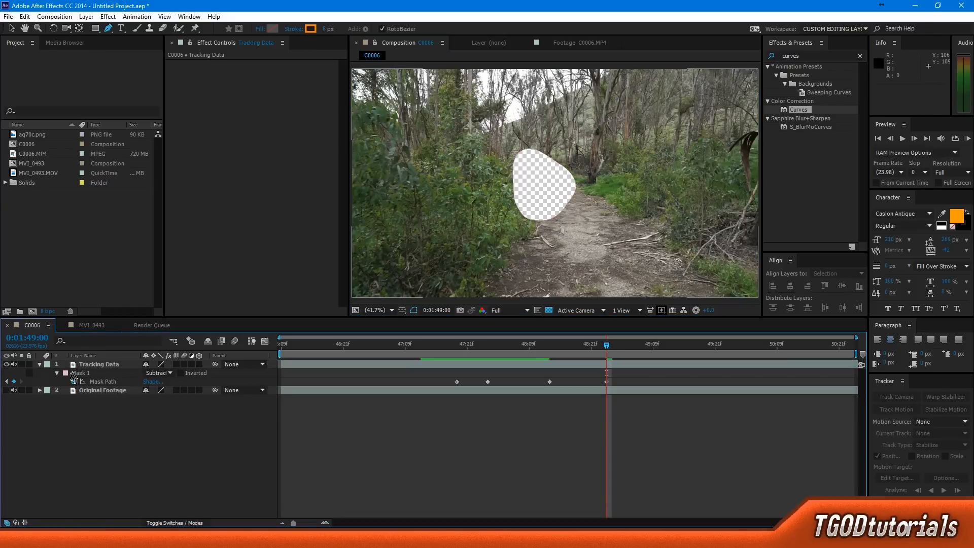
{"action": "left_click", "coordinate": [79, 374]}
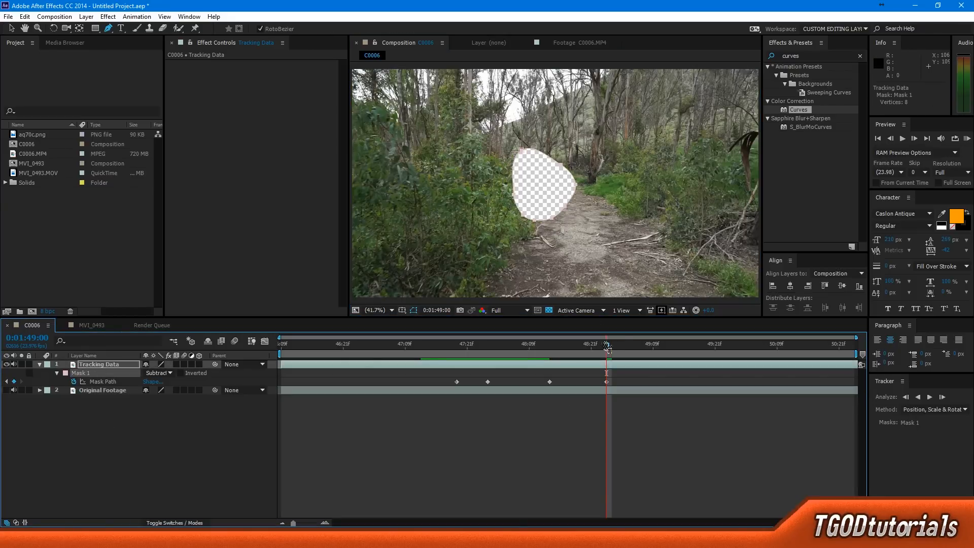
{"action": "left_click_drag", "start_coordinate": [614, 348], "coordinate": [678, 368]}
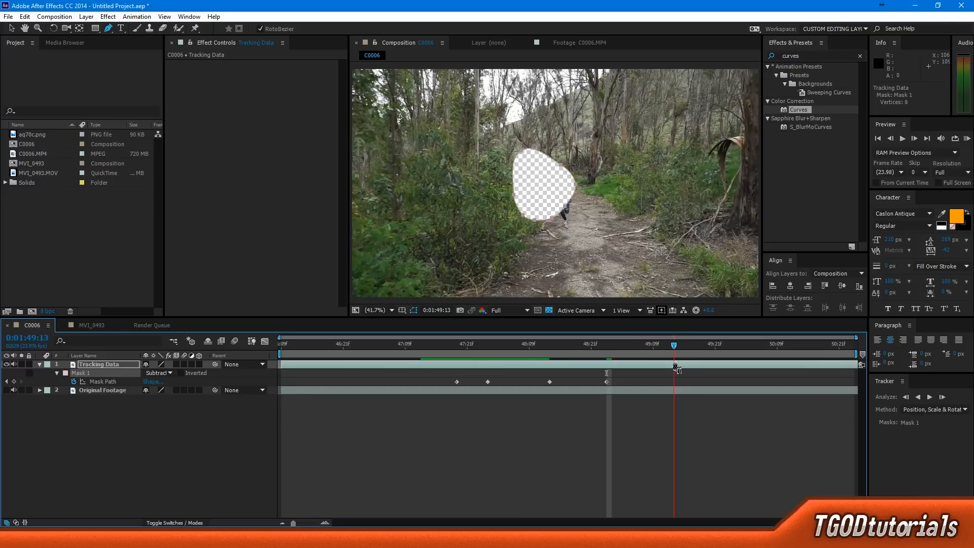
{"action": "left_click", "coordinate": [126, 365]}
{"action": "left_click_drag", "start_coordinate": [564, 210], "coordinate": [559, 249]}
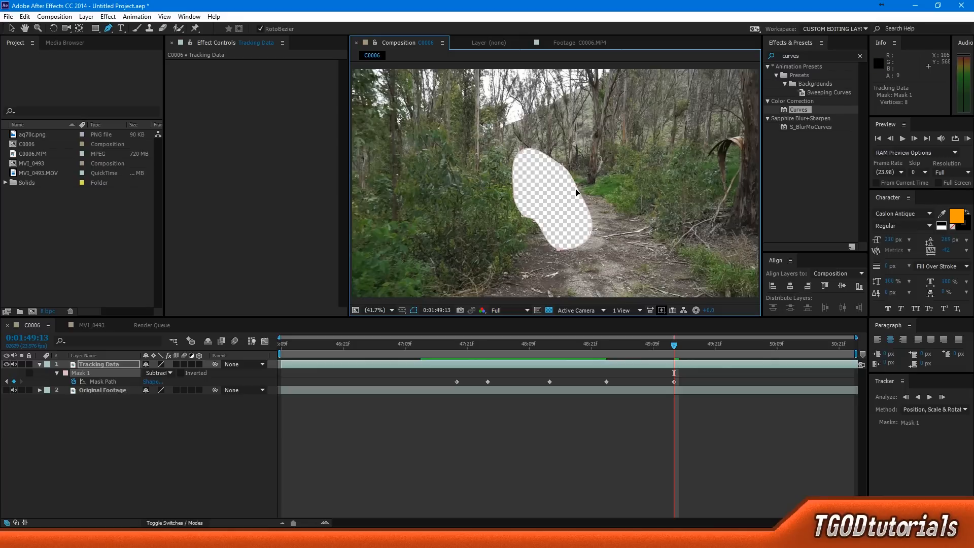
{"action": "left_click_drag", "start_coordinate": [576, 184], "coordinate": [584, 173]}
{"action": "left_click_drag", "start_coordinate": [536, 224], "coordinate": [523, 245]}
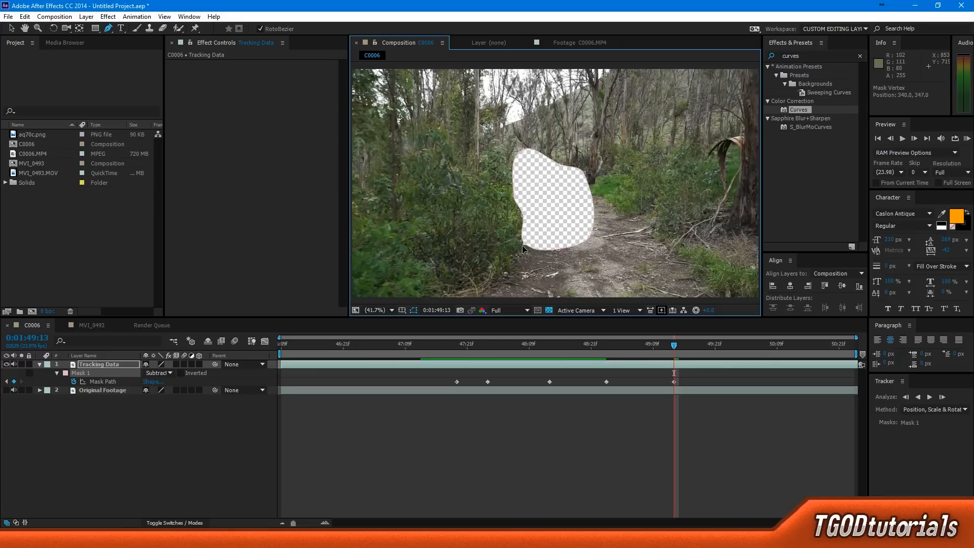
- At 0:01:50:10, reshape Mask 1 by extending its upper-right corner and bottom and raising its top edge
{"action": "left_click_drag", "start_coordinate": [679, 354], "coordinate": [782, 354]}
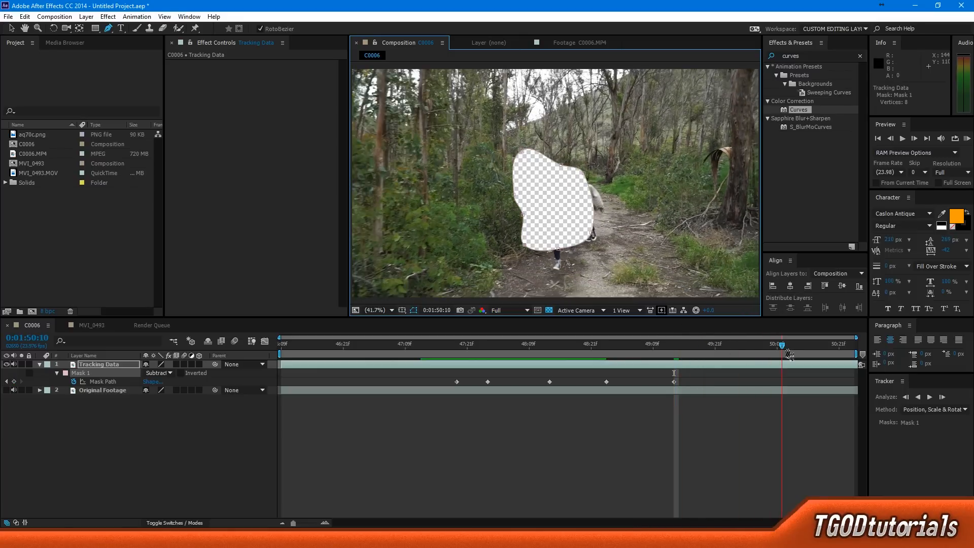
{"action": "left_click_drag", "start_coordinate": [583, 178], "coordinate": [613, 154]}
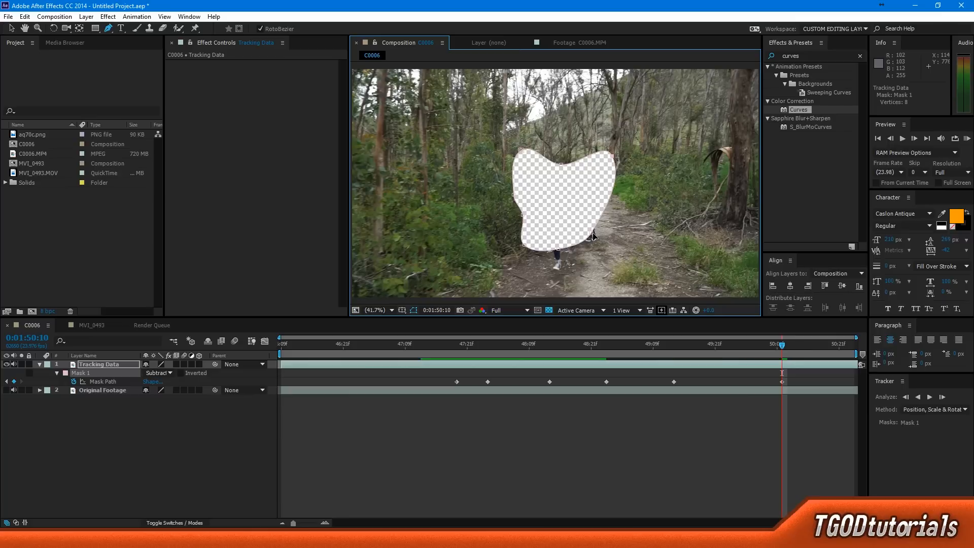
{"action": "left_click_drag", "start_coordinate": [594, 235], "coordinate": [559, 285]}
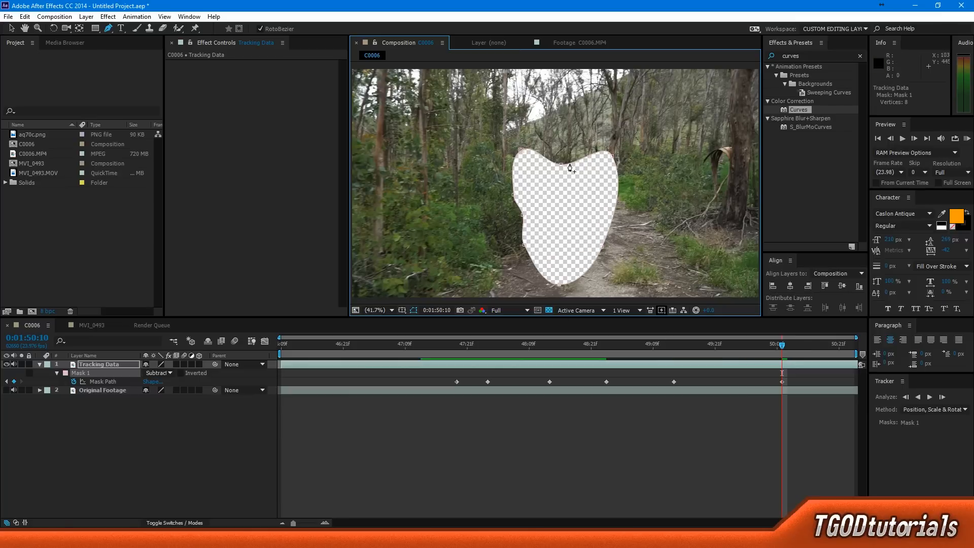
{"action": "left_click_drag", "start_coordinate": [561, 164], "coordinate": [565, 151]}
- At 0:01:50:23, expand Mask 1 rightward and down past the frame's lower edge to cover both nearby runners
{"action": "left_click_drag", "start_coordinate": [786, 356], "coordinate": [850, 374]}
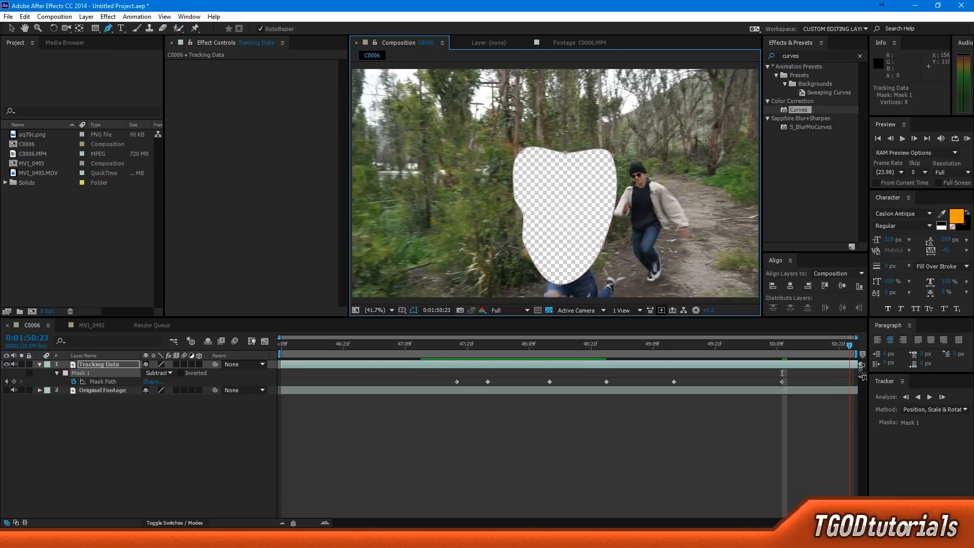
{"action": "left_click_drag", "start_coordinate": [611, 158], "coordinate": [648, 161]}
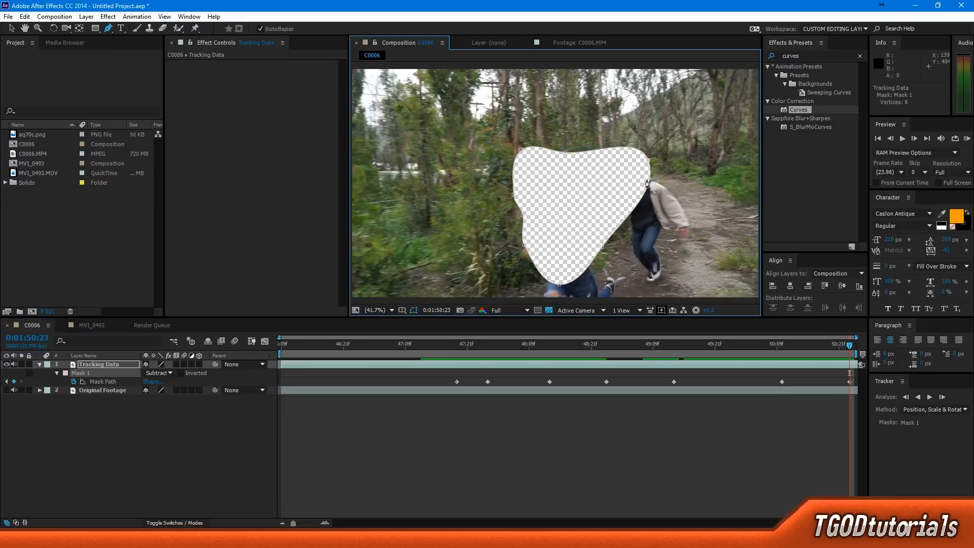
{"action": "left_click_drag", "start_coordinate": [602, 246], "coordinate": [687, 279]}
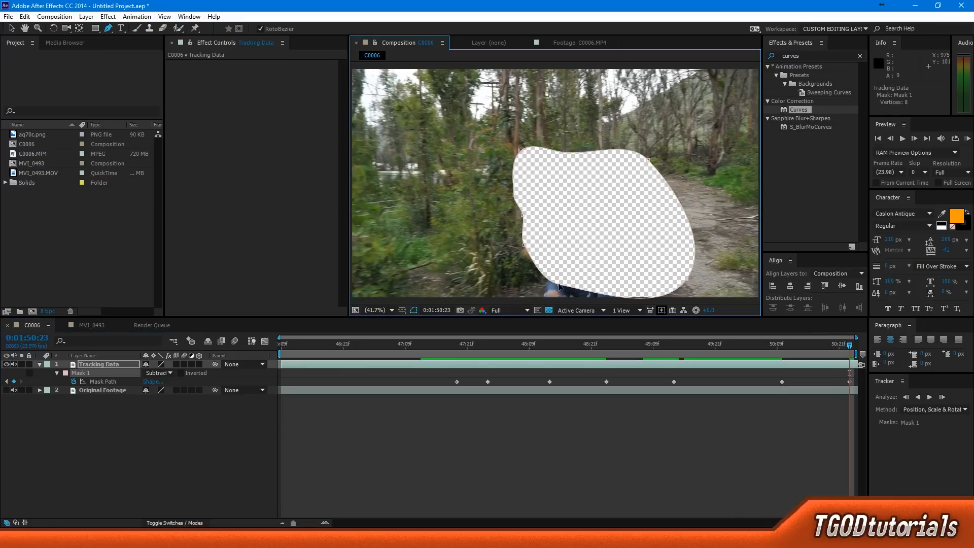
{"action": "left_click_drag", "start_coordinate": [559, 286], "coordinate": [550, 303]}
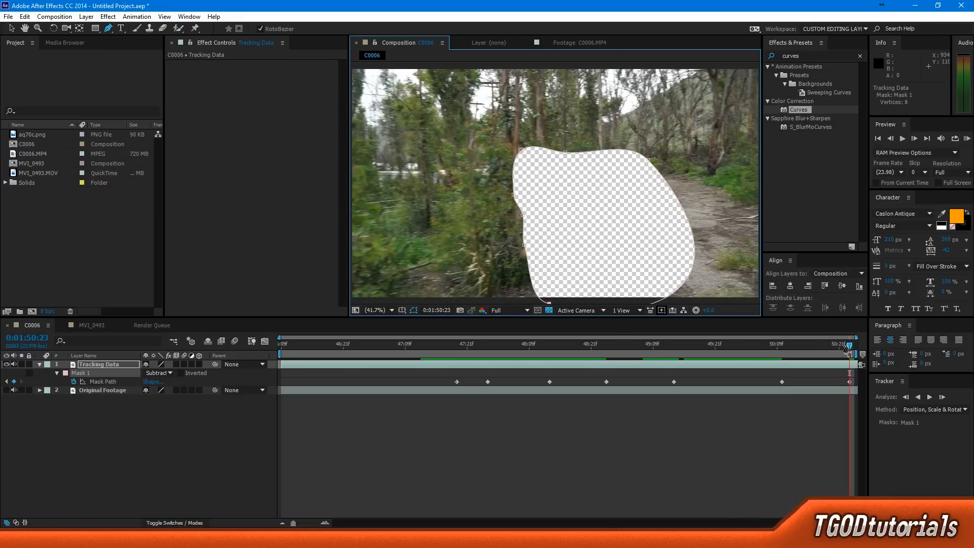
- Review the animated mask across the timeline back to 0:01:48:19, comparing the cutout with the transparency grid on and off
{"action": "left_click_drag", "start_coordinate": [849, 351], "coordinate": [838, 394]}
{"action": "left_click", "coordinate": [677, 437]}
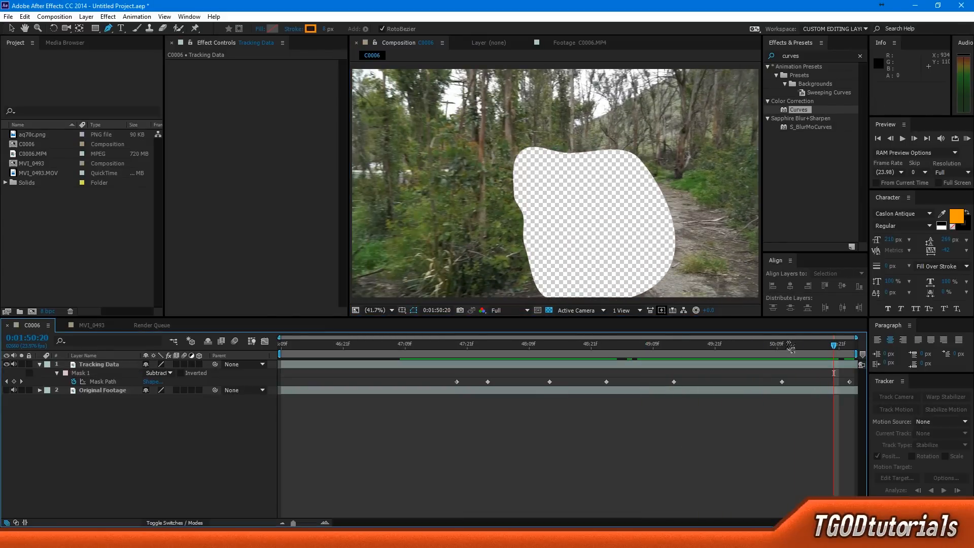
{"action": "left_click", "coordinate": [550, 313]}
{"action": "left_click", "coordinate": [550, 313]}
{"action": "left_click", "coordinate": [550, 313]}
{"action": "left_click", "coordinate": [550, 313]}
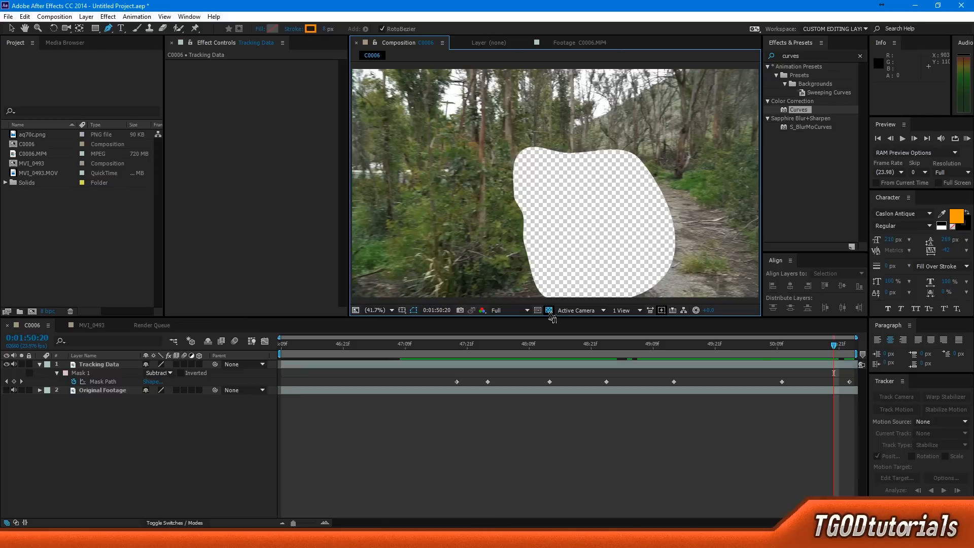
{"action": "left_click", "coordinate": [549, 312]}
{"action": "left_click", "coordinate": [549, 311]}
{"action": "left_click", "coordinate": [785, 428]}
{"action": "left_click_drag", "start_coordinate": [835, 349], "coordinate": [584, 393]}
- Pre-compose the Tracking Data layer as Tracking Data Comp 1, moving all attributes into the new composition, and scrub through the result
{"action": "right_click", "coordinate": [112, 365]}
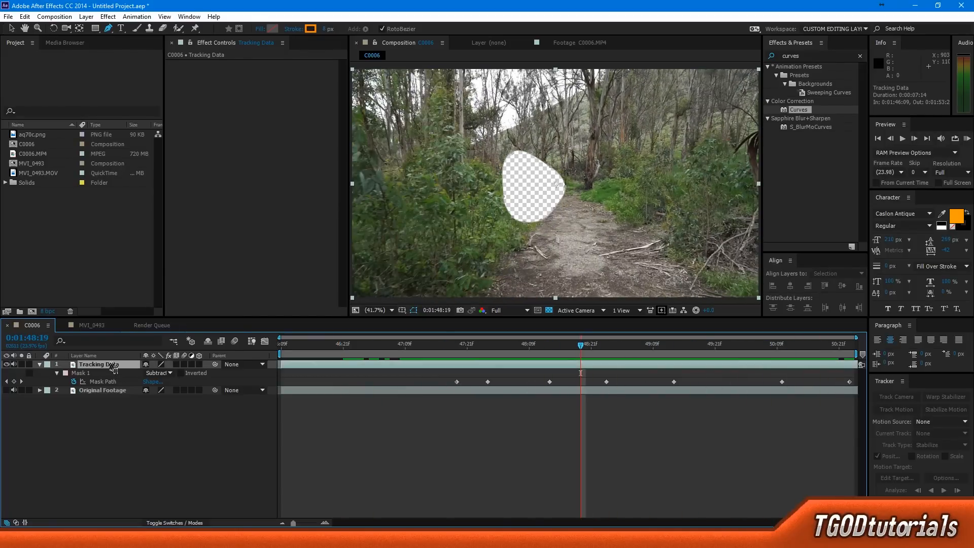
{"action": "mouse_move", "coordinate": [155, 427]}
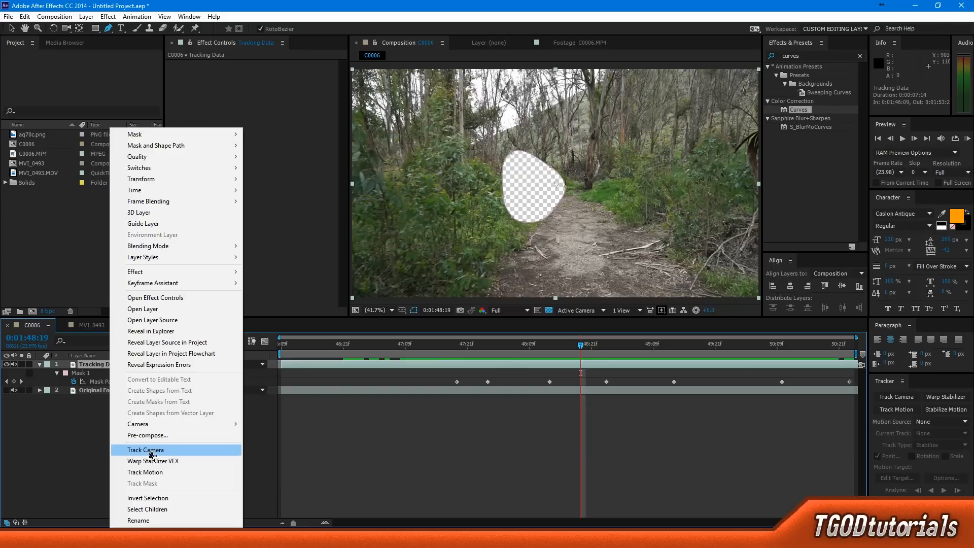
{"action": "right_click", "coordinate": [90, 366]}
{"action": "right_click", "coordinate": [89, 365]}
{"action": "left_click", "coordinate": [136, 435]}
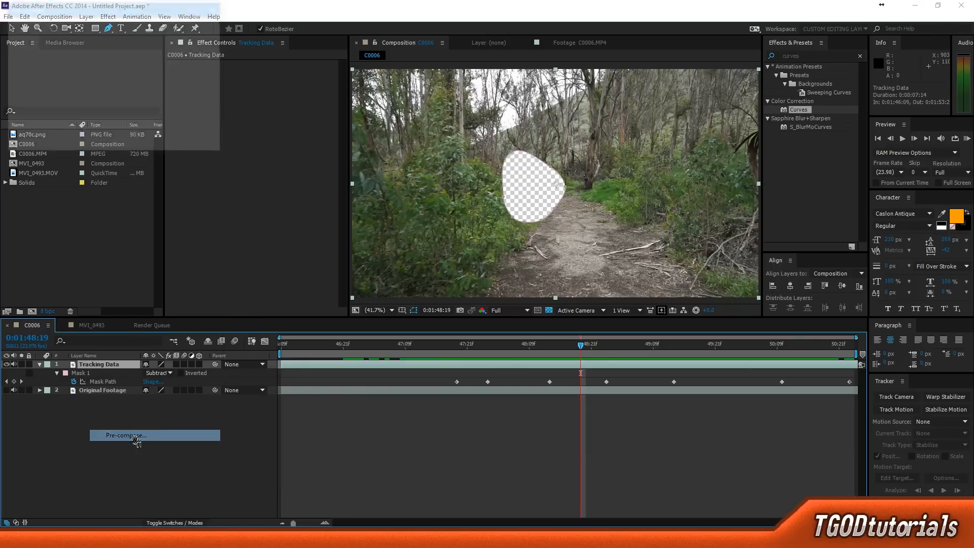
{"action": "left_click_drag", "start_coordinate": [126, 13], "coordinate": [467, 187]}
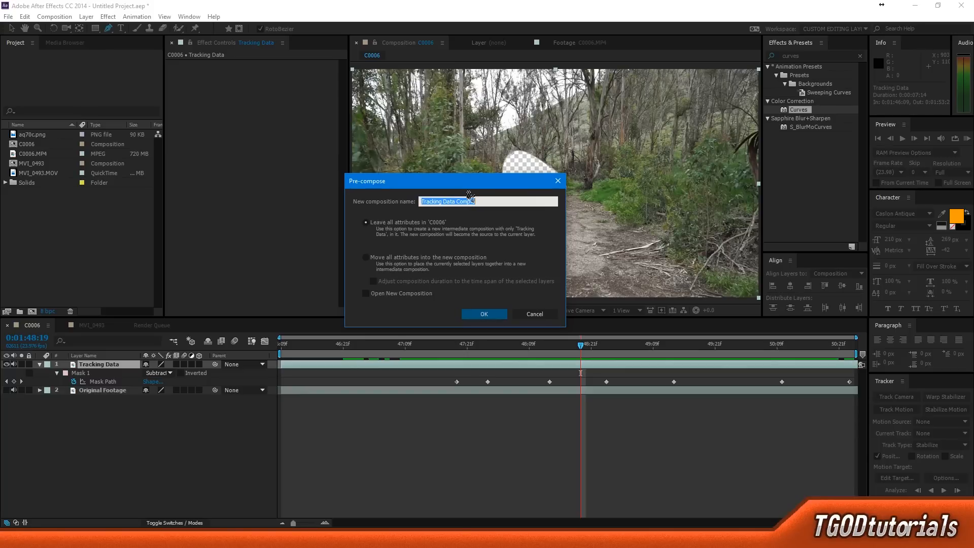
{"action": "left_click", "coordinate": [432, 265]}
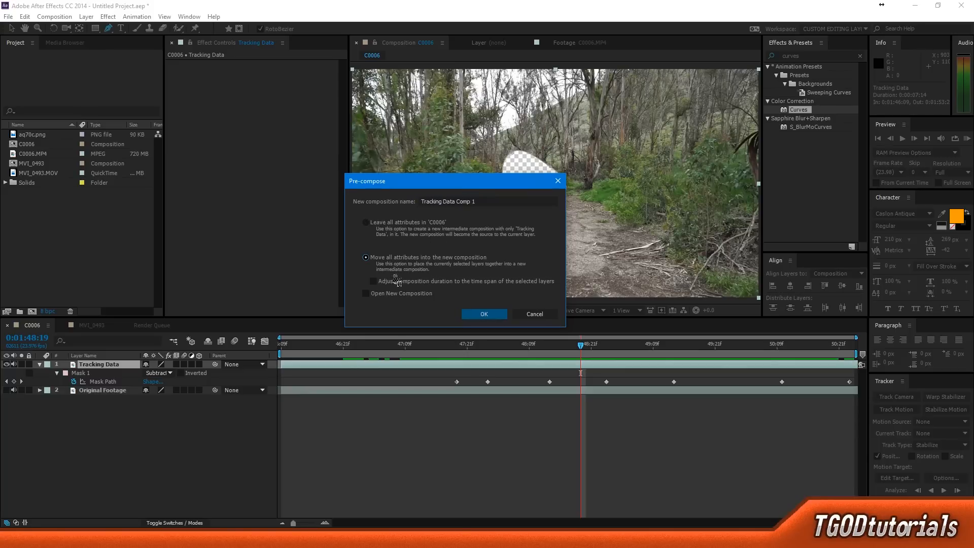
{"action": "left_click", "coordinate": [483, 202]}
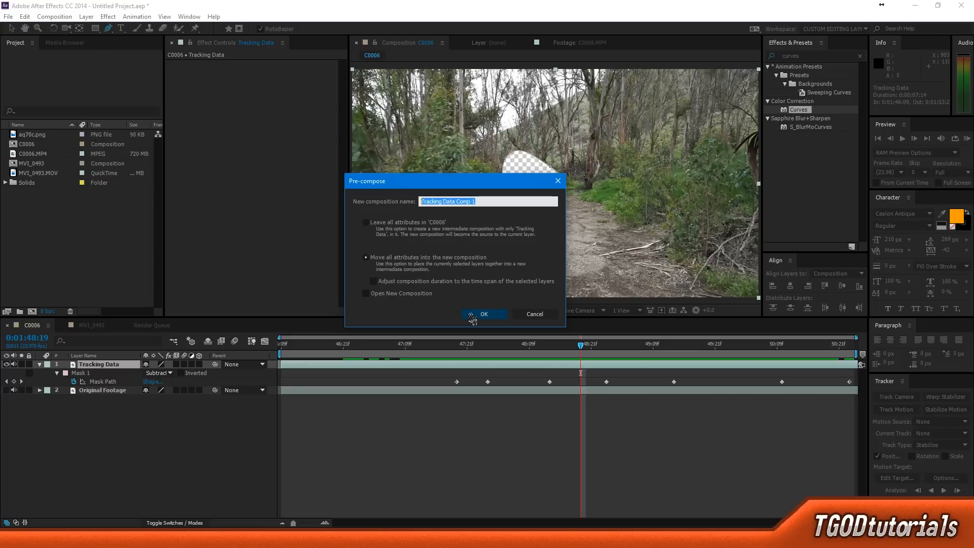
{"action": "left_click", "coordinate": [488, 316]}
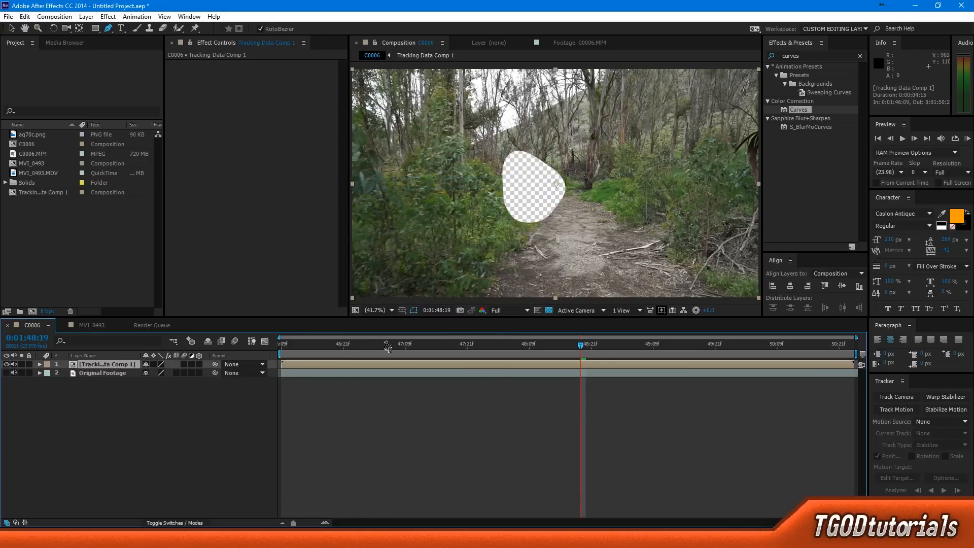
{"action": "left_click_drag", "start_coordinate": [351, 350], "coordinate": [520, 371]}
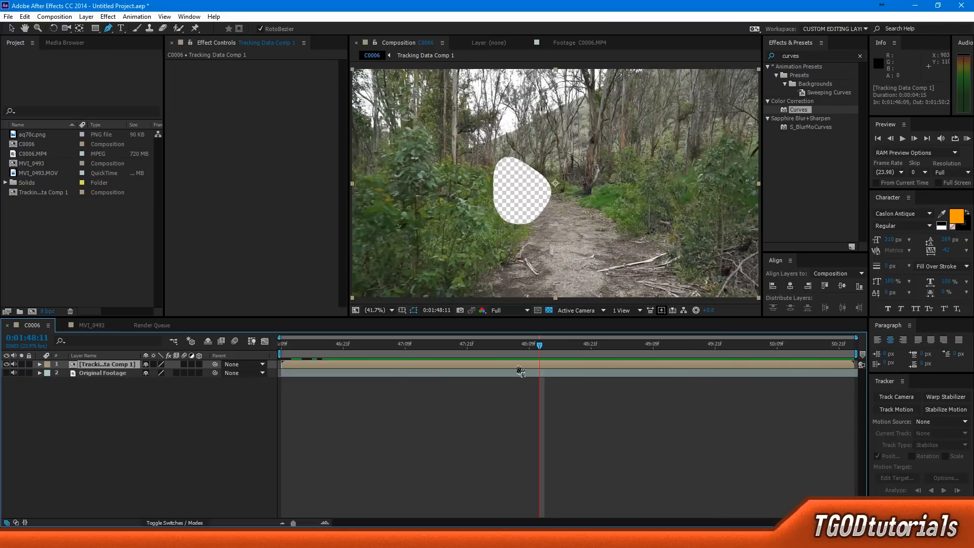
- Run Track Camera on the Tracking Data Comp 1 layer and review the Solve Method choices in the tracker's advanced settings
{"action": "right_click", "coordinate": [129, 375]}
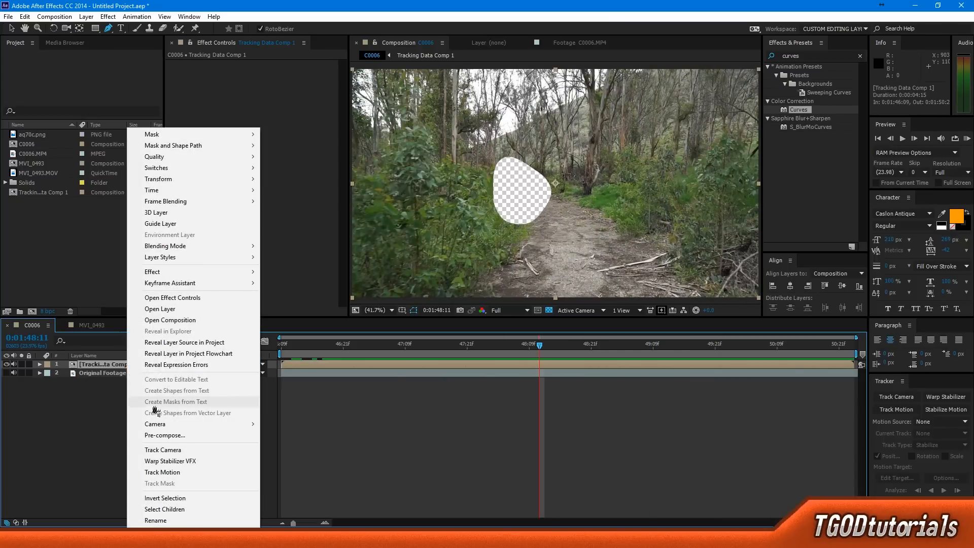
{"action": "left_click", "coordinate": [172, 450]}
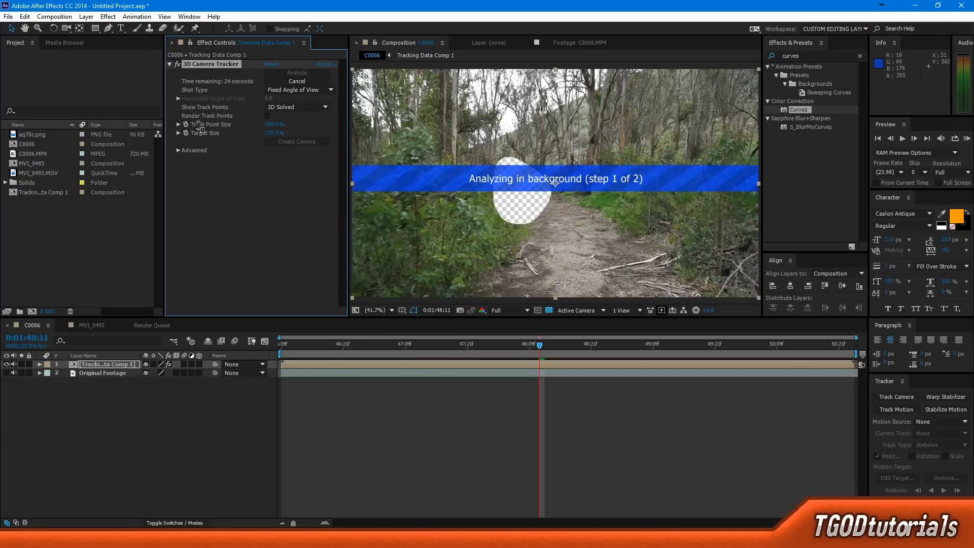
{"action": "left_click", "coordinate": [179, 150]}
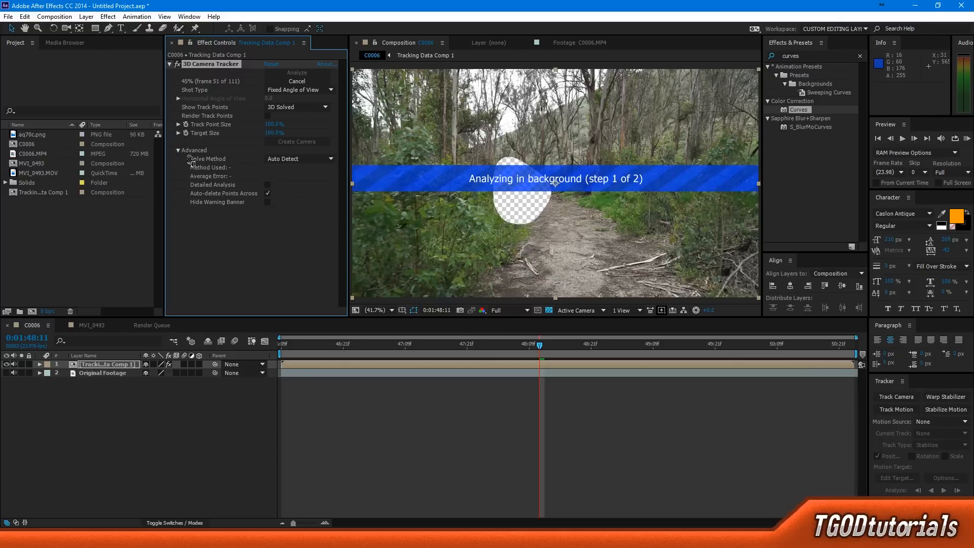
{"action": "left_click", "coordinate": [285, 161]}
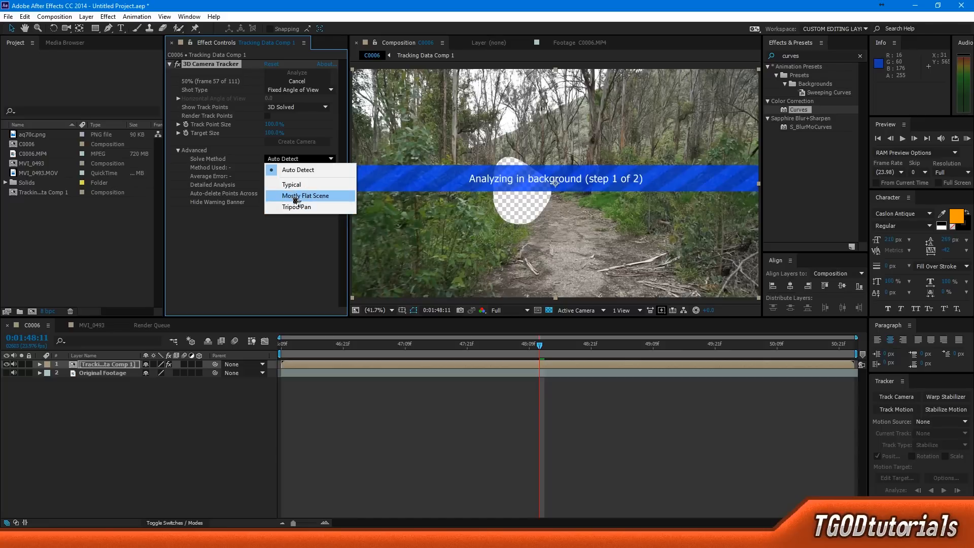
{"action": "left_click", "coordinate": [296, 196]}
- View the MVI_0493 composition, scrub through its handwriting footage, and return to the C0006 composition
{"action": "left_click", "coordinate": [83, 326]}
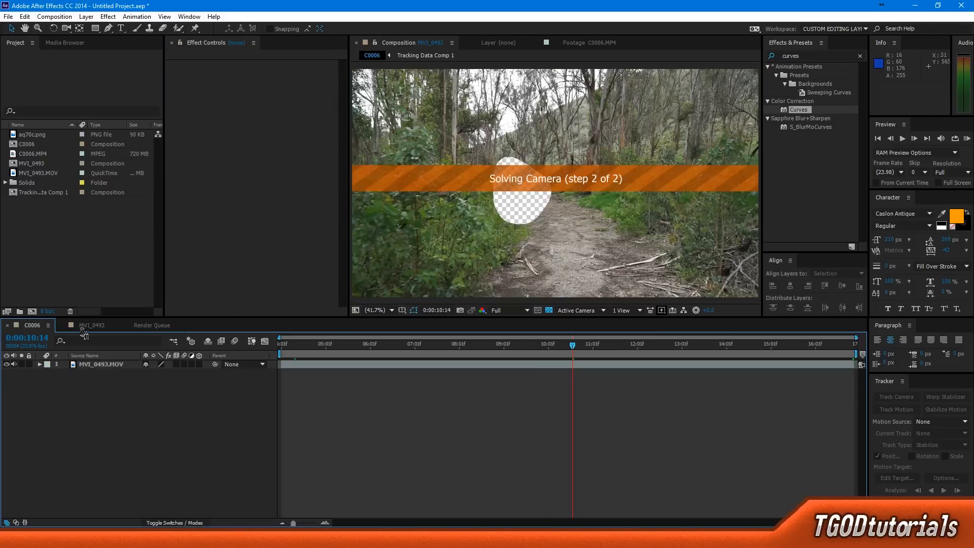
{"action": "left_click_drag", "start_coordinate": [517, 341], "coordinate": [549, 350]}
{"action": "left_click", "coordinate": [44, 326]}
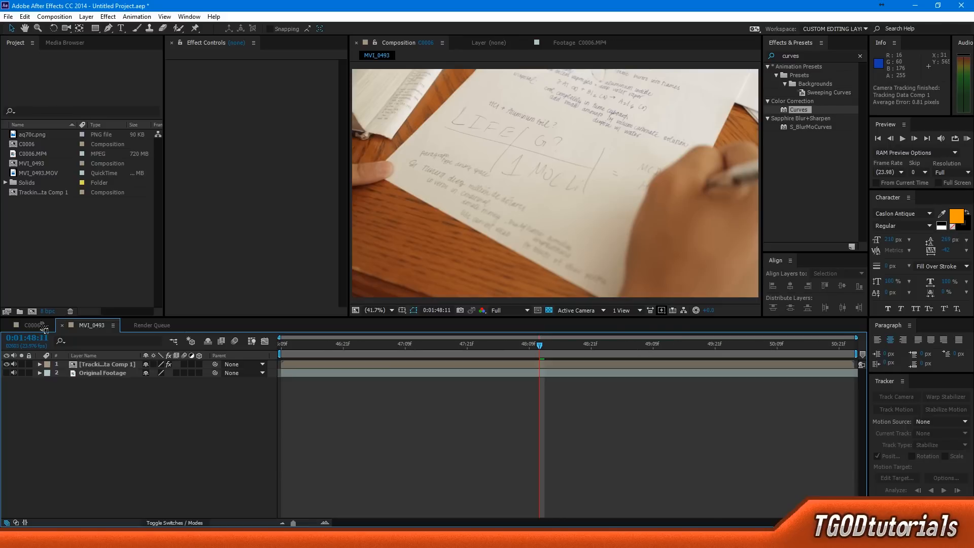
- Display the 3D Camera Tracker's track points on Tracking Data Comp 1 and examine them while scrubbing back to 0:01:47:08
{"action": "left_click", "coordinate": [120, 365]}
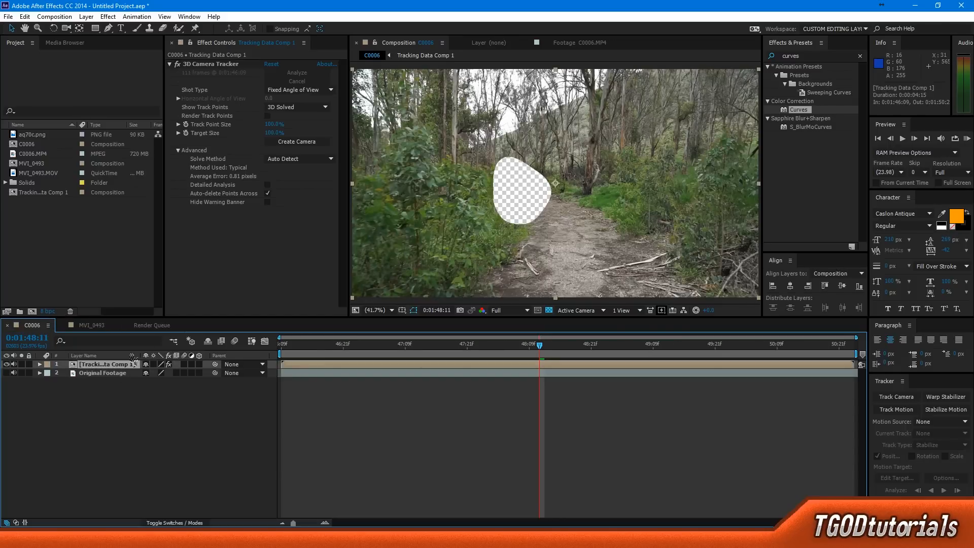
{"action": "left_click", "coordinate": [209, 66]}
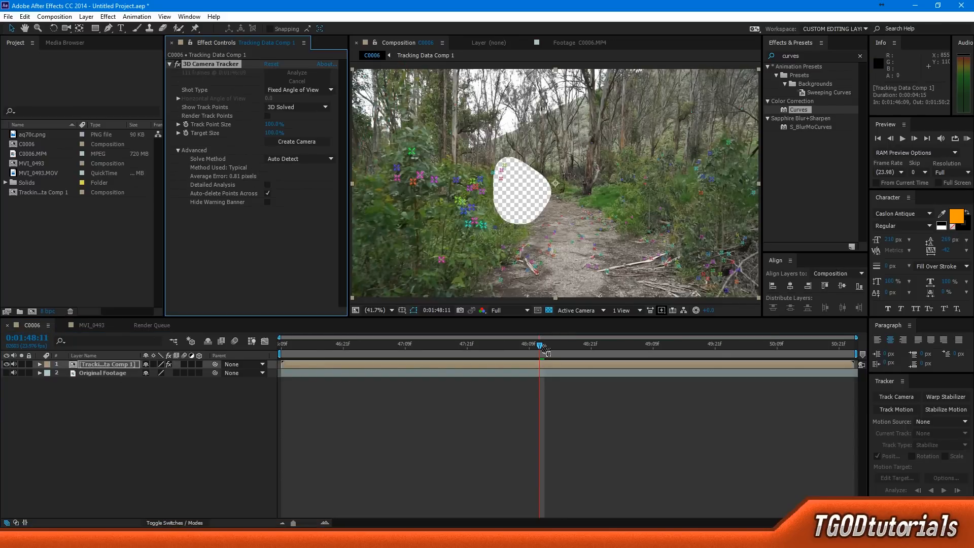
{"action": "left_click_drag", "start_coordinate": [545, 351], "coordinate": [405, 370]}
{"action": "left_click_drag", "start_coordinate": [117, 410], "coordinate": [106, 369]}
{"action": "left_click", "coordinate": [119, 425]}
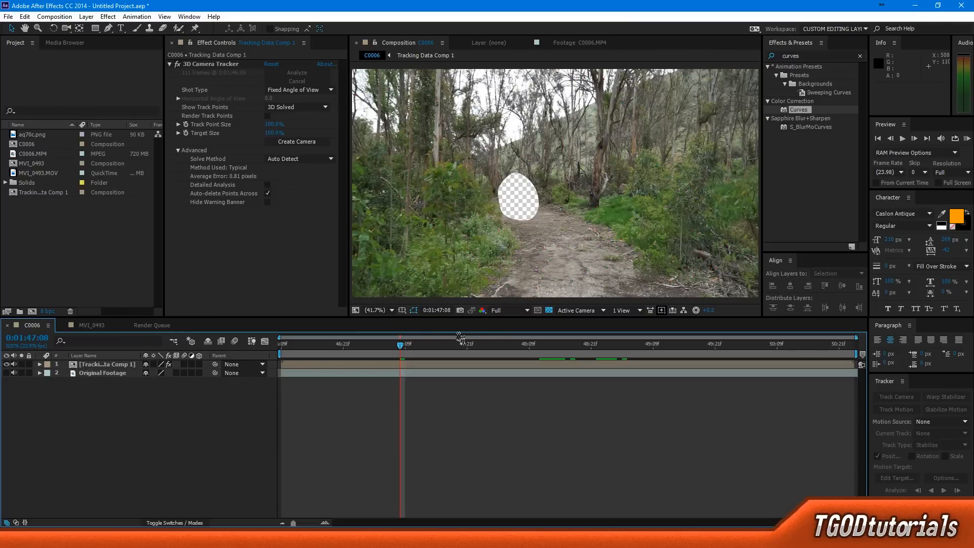
- Create a camera from the 3D Camera Tracker solve and scrub forward to 0:01:48:04
{"action": "left_click", "coordinate": [294, 145]}
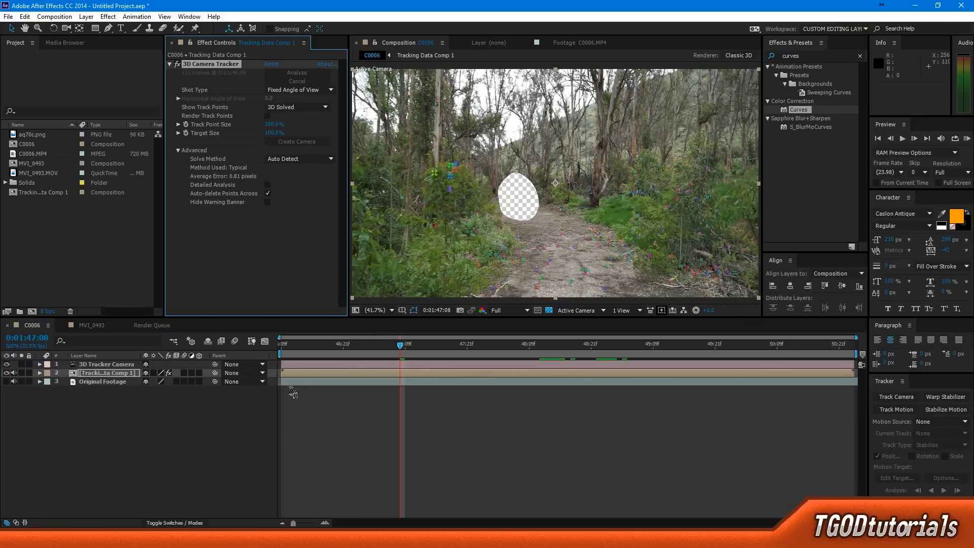
{"action": "left_click", "coordinate": [89, 409]}
{"action": "left_click", "coordinate": [365, 365]}
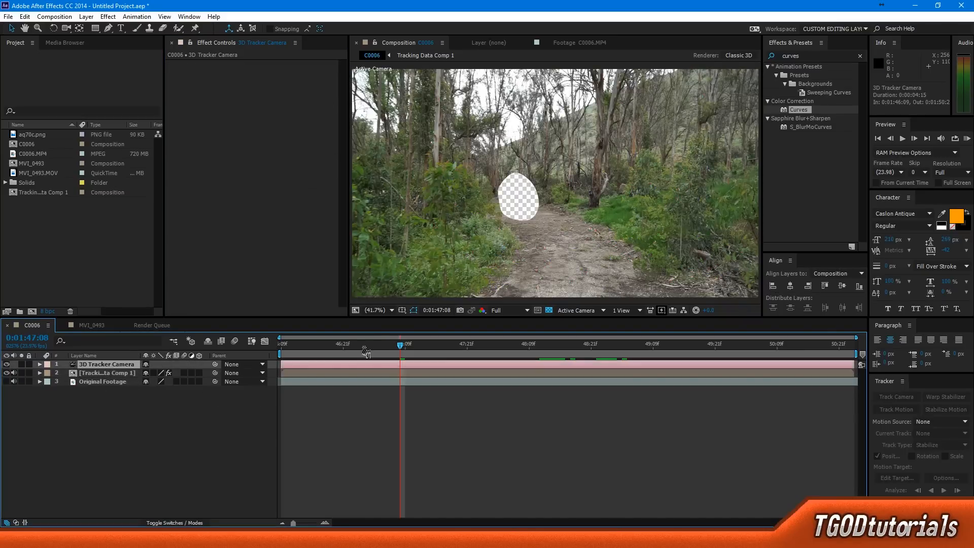
{"action": "left_click_drag", "start_coordinate": [400, 345], "coordinate": [503, 364]}
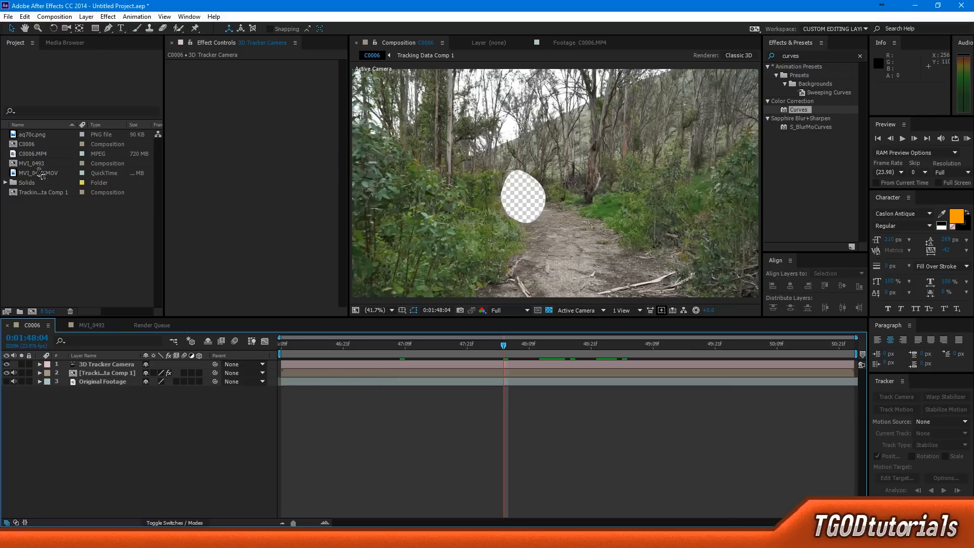
- Add aq70c.png as the top layer, place it right of the path at about 1353, 674, and scrub to 0:01:48:11
{"action": "left_click_drag", "start_coordinate": [33, 135], "coordinate": [177, 375]}
{"action": "left_click_drag", "start_coordinate": [557, 202], "coordinate": [641, 231]}
{"action": "left_click_drag", "start_coordinate": [505, 356], "coordinate": [544, 371]}
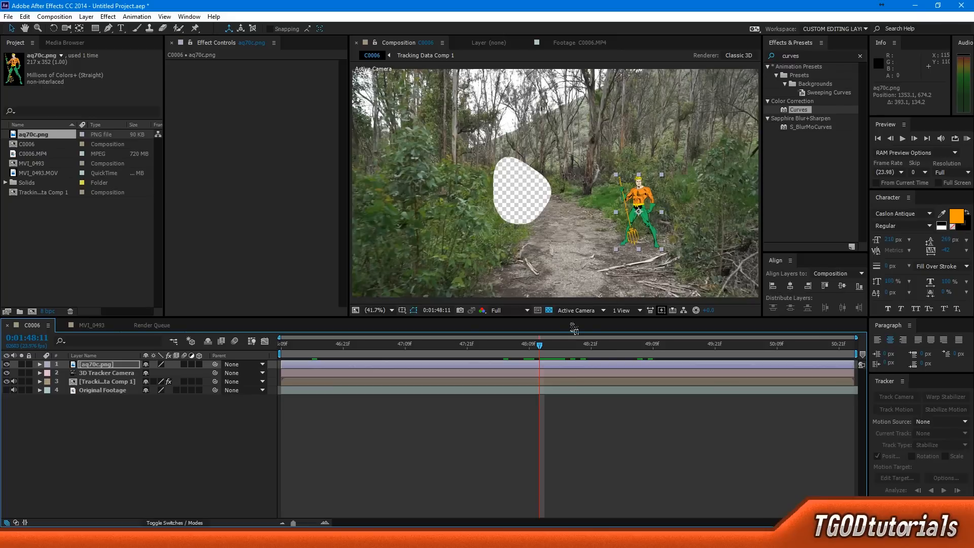
- Make the aq70c.png layer a 3D layer so it follows the tracked camera
{"action": "left_click", "coordinate": [99, 365]}
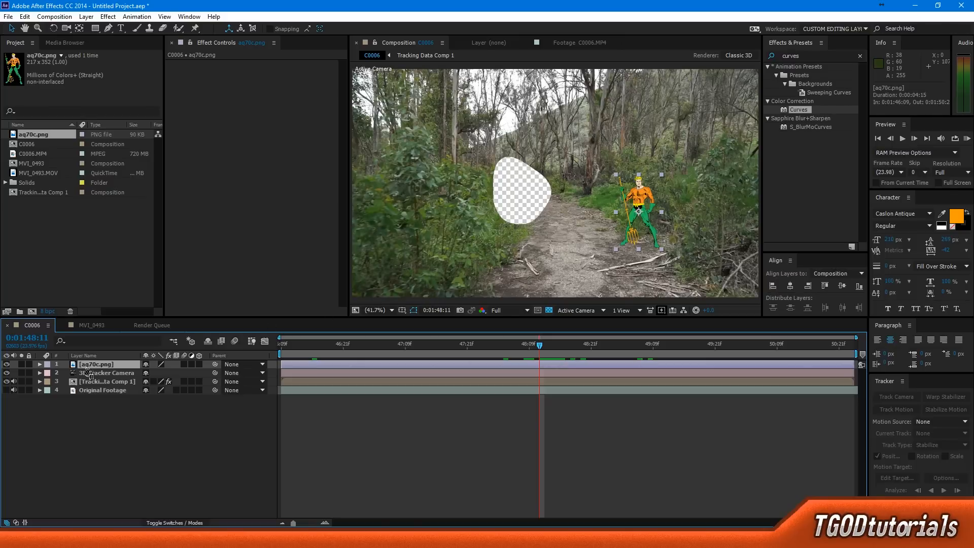
{"action": "left_click", "coordinate": [103, 374]}
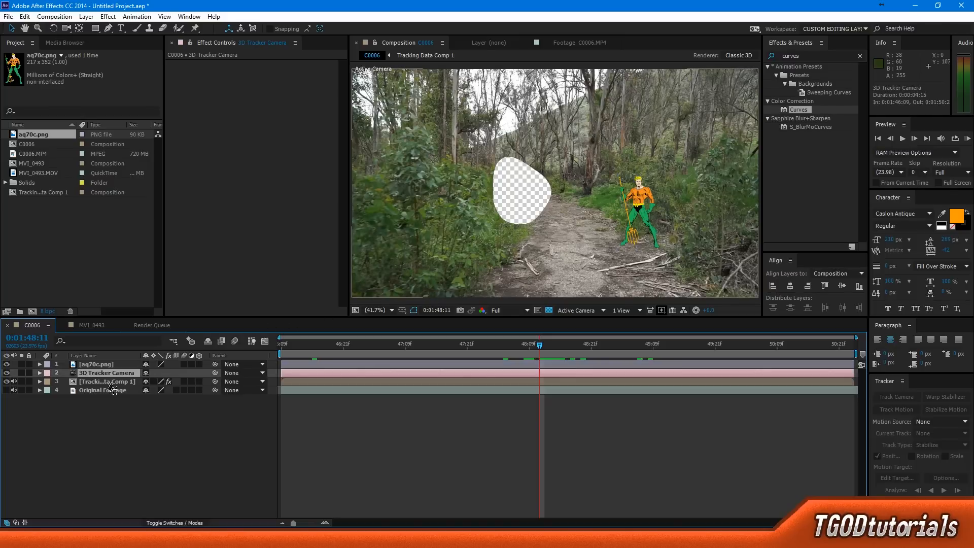
{"action": "left_click", "coordinate": [105, 365]}
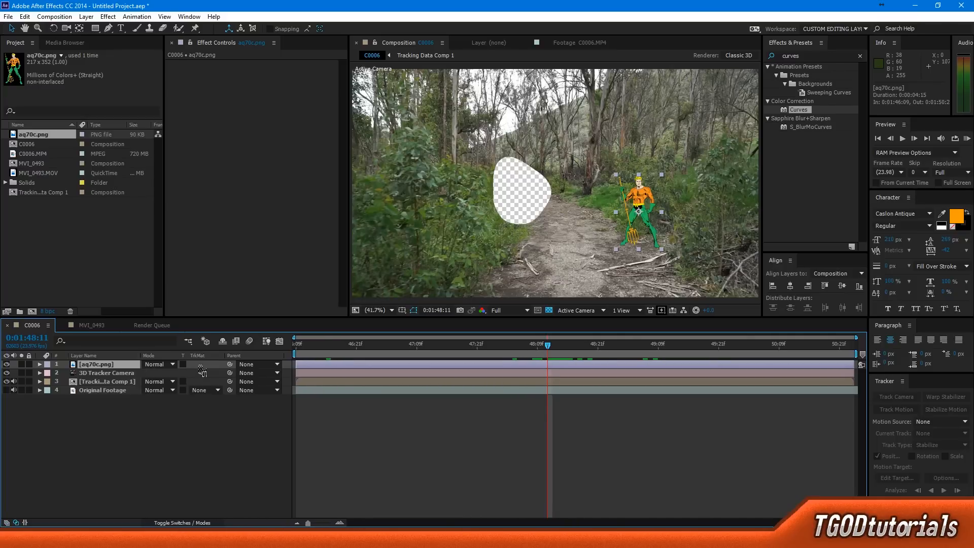
{"action": "left_click", "coordinate": [199, 365]}
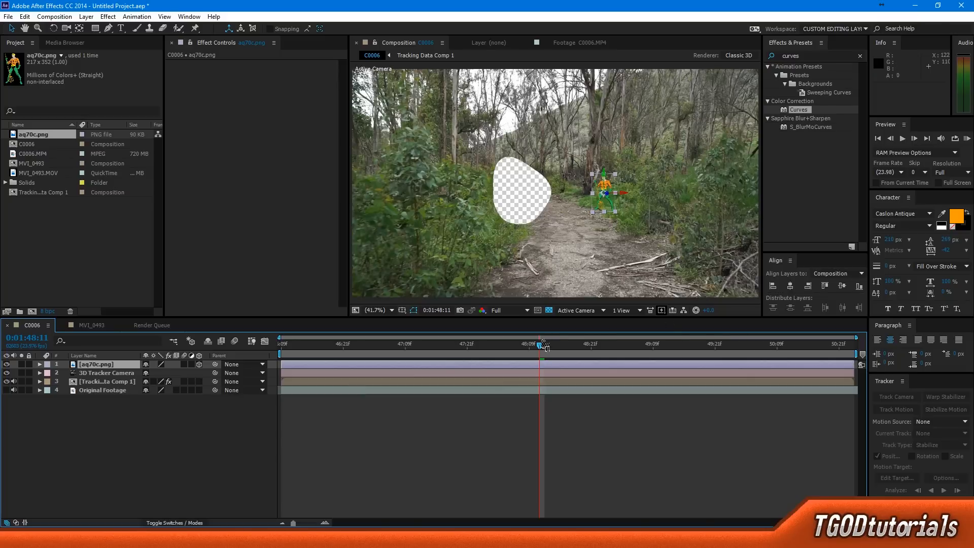
- Move the 3D aq70c.png figure down and right beside the path, and check its movement up to 0:01:49:03
{"action": "mouse_move", "coordinate": [546, 350]}
{"action": "left_mouse_down"}
{"action": "mouse_move", "coordinate": [744, 347]}
{"action": "mouse_move", "coordinate": [555, 350]}
{"action": "left_mouse_up"}
{"action": "left_click_drag", "start_coordinate": [606, 195], "coordinate": [629, 224]}
{"action": "left_click_drag", "start_coordinate": [557, 362], "coordinate": [623, 373]}
{"action": "left_click", "coordinate": [651, 475]}
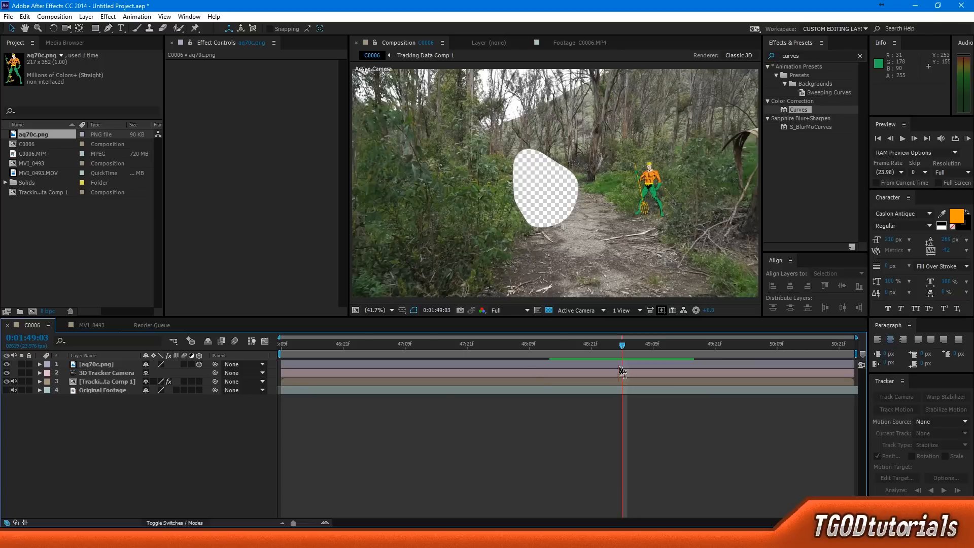
- Select the group of 13 track points on the ground at the figure's feet and create a null from them
{"action": "left_click", "coordinate": [94, 382]}
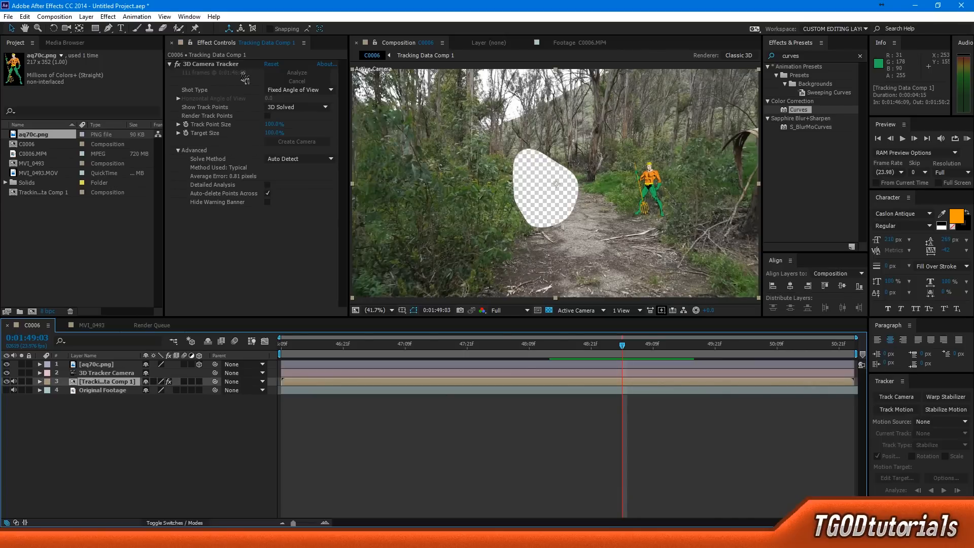
{"action": "left_click", "coordinate": [229, 73]}
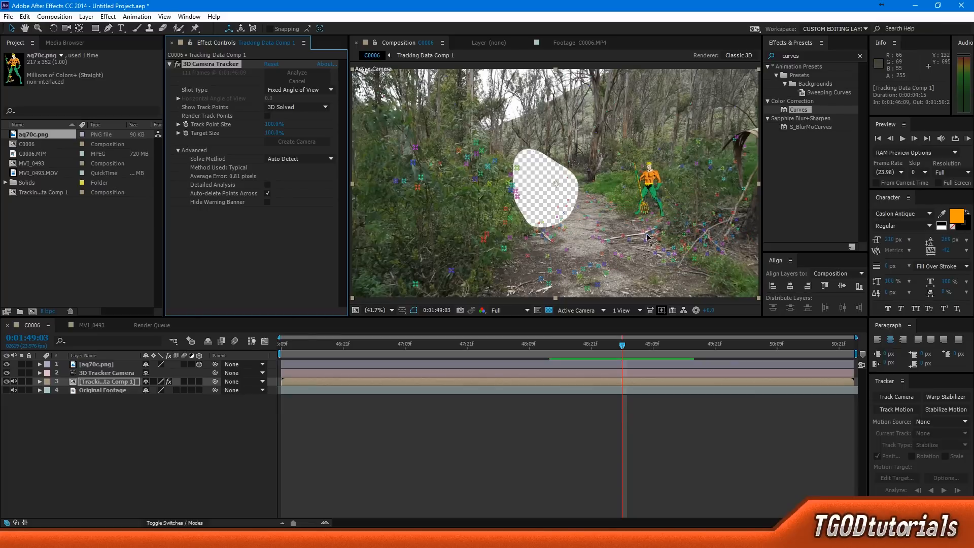
{"action": "left_click_drag", "start_coordinate": [647, 236], "coordinate": [663, 211]}
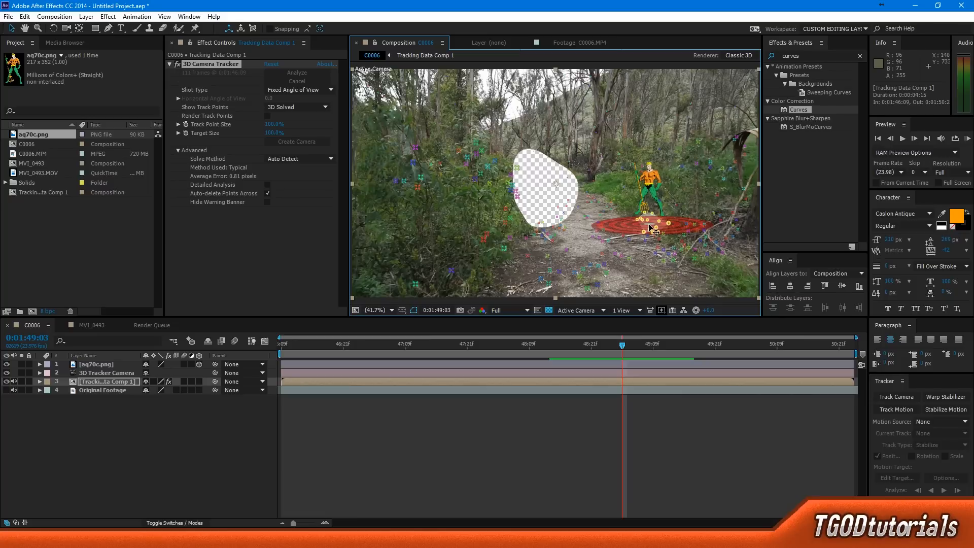
{"action": "right_click", "coordinate": [652, 228]}
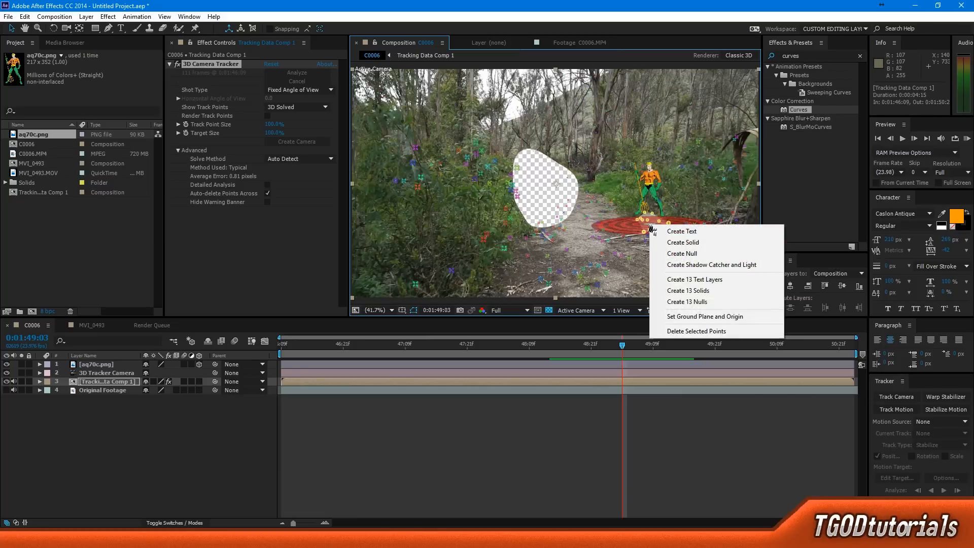
{"action": "right_click", "coordinate": [650, 226]}
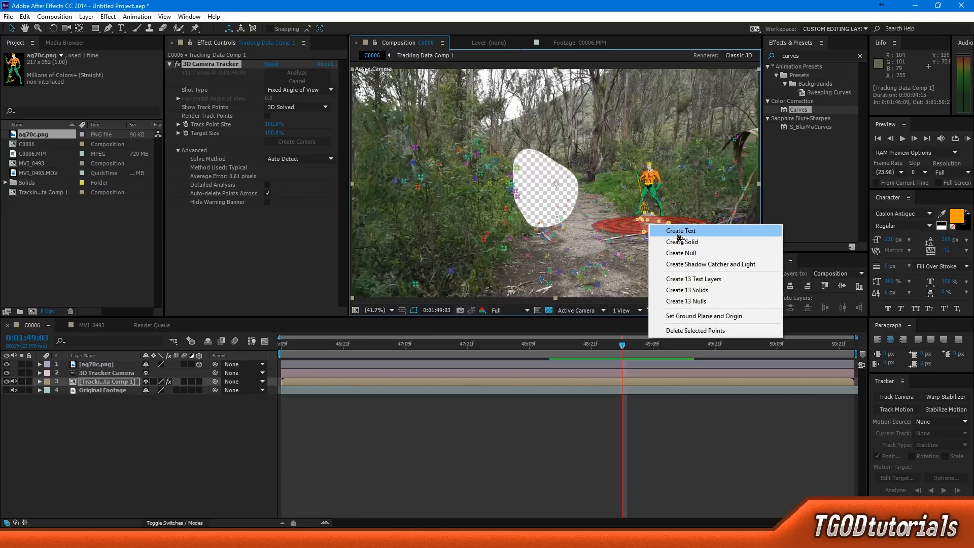
{"action": "left_click", "coordinate": [686, 253]}
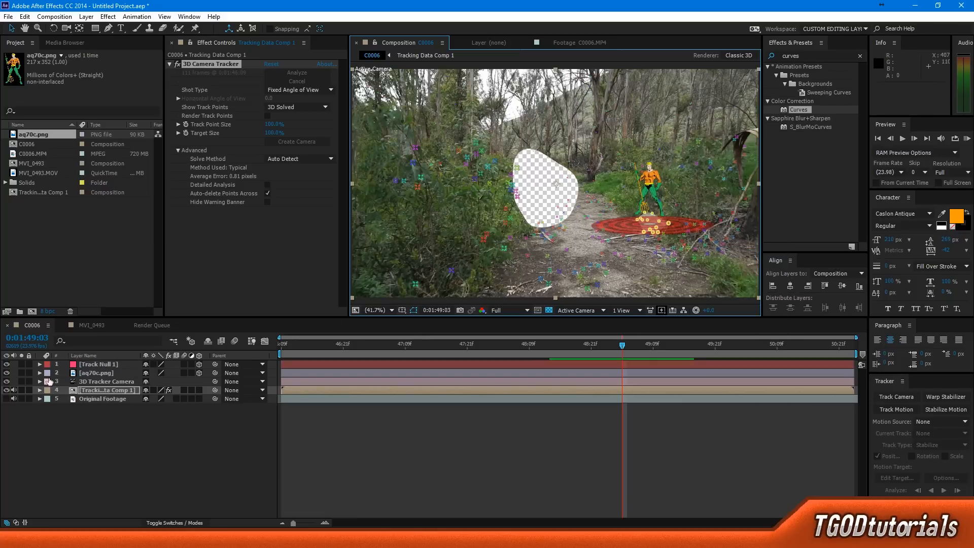
- Rotate Track Null 1 freely to an orientation of about 205° in X and 31° in Y
{"action": "left_click", "coordinate": [91, 365]}
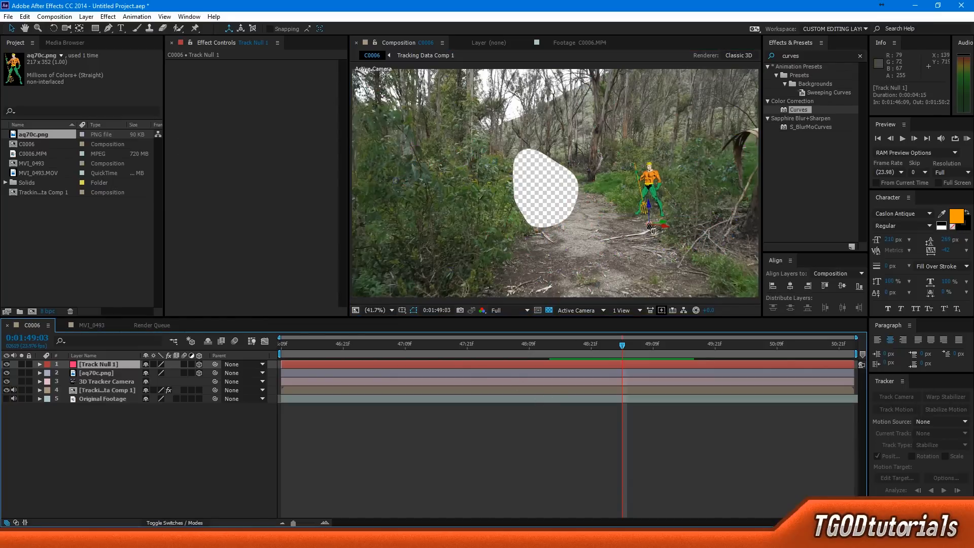
{"action": "key", "text": "w"}
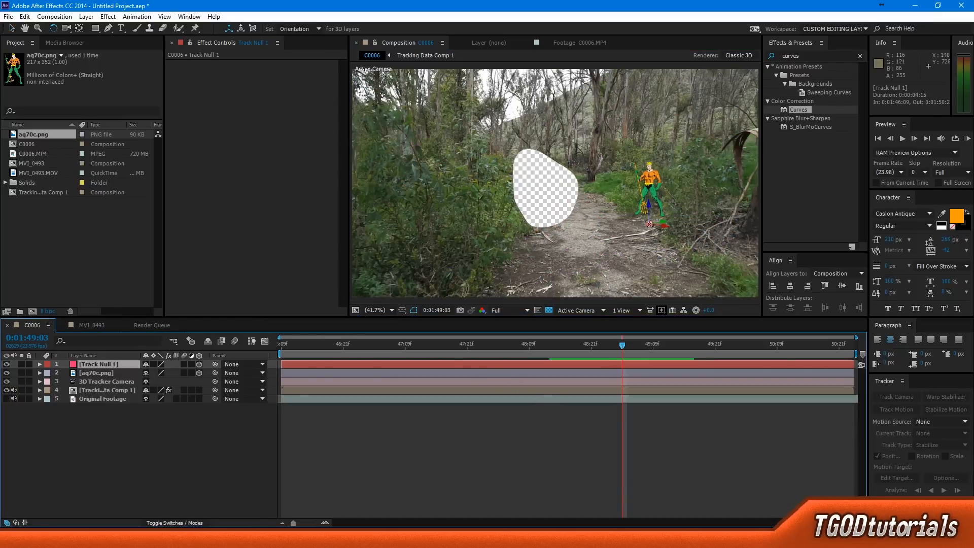
{"action": "left_click_drag", "start_coordinate": [653, 224], "coordinate": [476, 174]}
{"action": "key", "text": "slash"}
{"action": "key", "text": "w"}
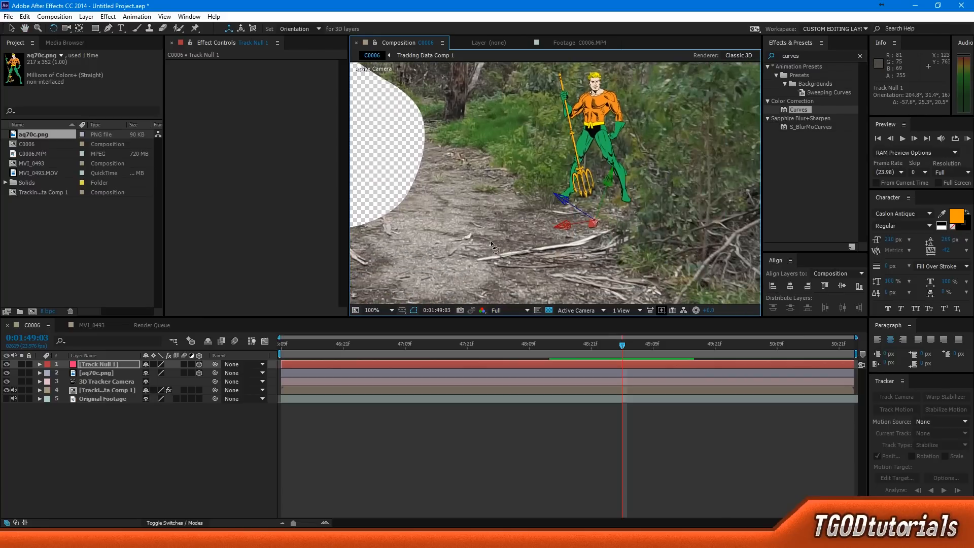
- Scale Track Null 1 to 914% and rotate it further to align it with the ground by the figure's feet
{"action": "left_click", "coordinate": [126, 366]}
{"action": "key", "text": "s"}
{"action": "left_click_drag", "start_coordinate": [164, 374], "coordinate": [563, 374]}
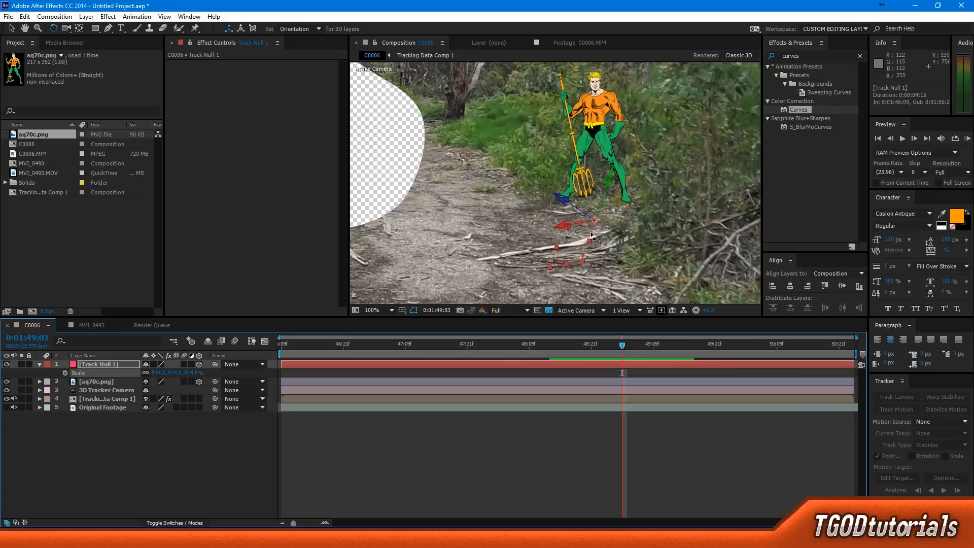
{"action": "left_click_drag", "start_coordinate": [596, 221], "coordinate": [605, 208]}
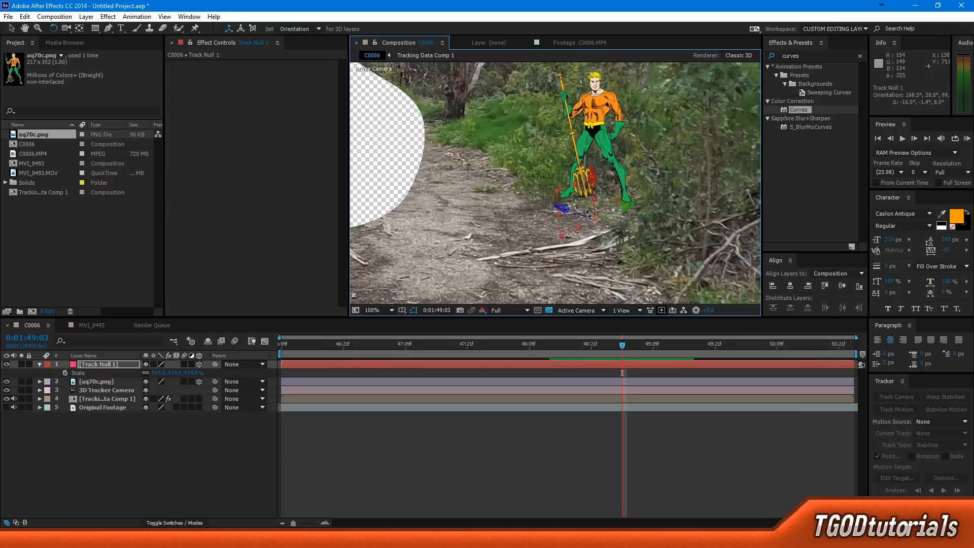
{"action": "left_click_drag", "start_coordinate": [588, 217], "coordinate": [591, 214]}
{"action": "left_click", "coordinate": [587, 435]}
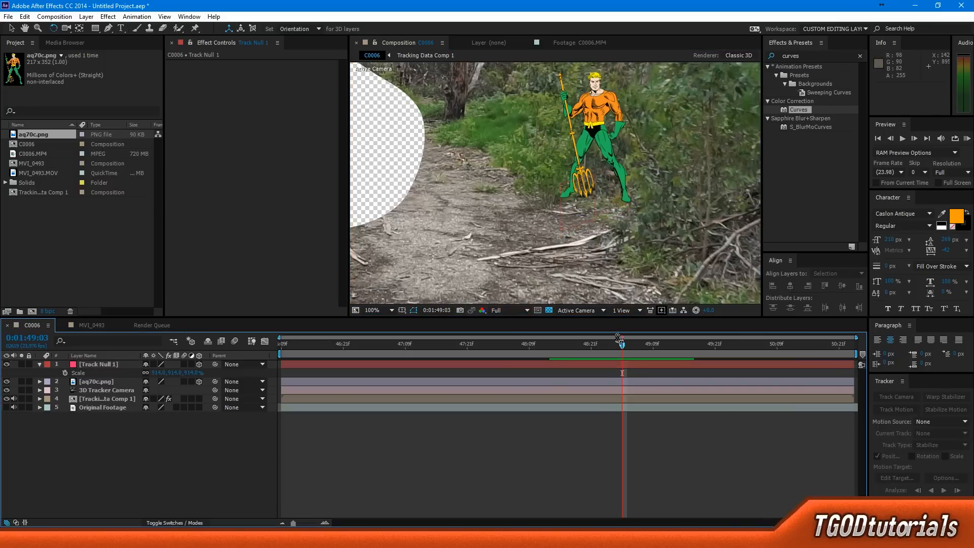
- Scrub around 0:01:49:04 with the whole frame in view to examine how the figure holds its place in the footage
{"action": "mouse_move", "coordinate": [630, 354]}
{"action": "left_mouse_down"}
{"action": "mouse_move", "coordinate": [722, 344]}
{"action": "mouse_move", "coordinate": [611, 345]}
{"action": "mouse_move", "coordinate": [637, 345]}
{"action": "left_mouse_up"}
{"action": "scroll", "coordinate": [502, 246], "scroll_direction": "down", "scroll_amount": 3}
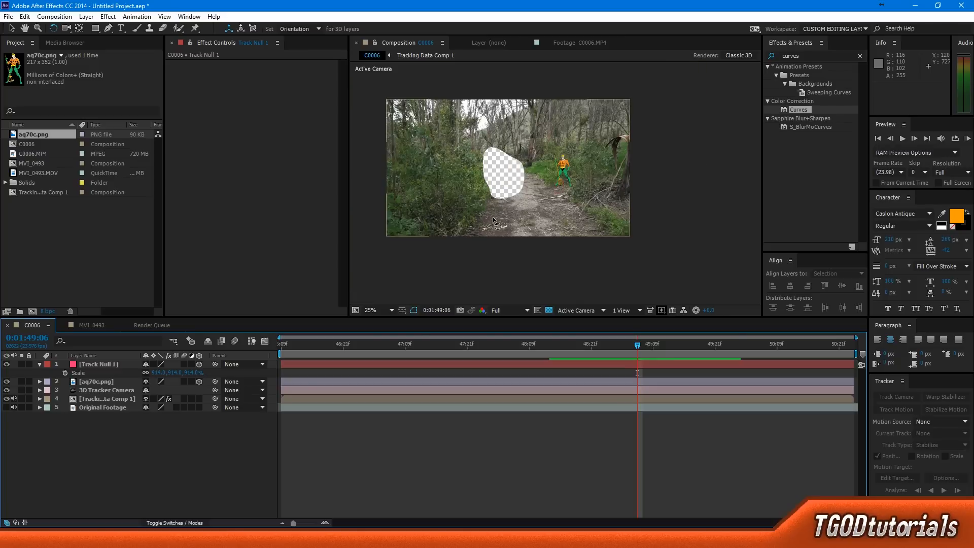
{"action": "scroll", "coordinate": [503, 246], "scroll_direction": "up", "scroll_amount": 1}
{"action": "key", "text": "shift+slash"}
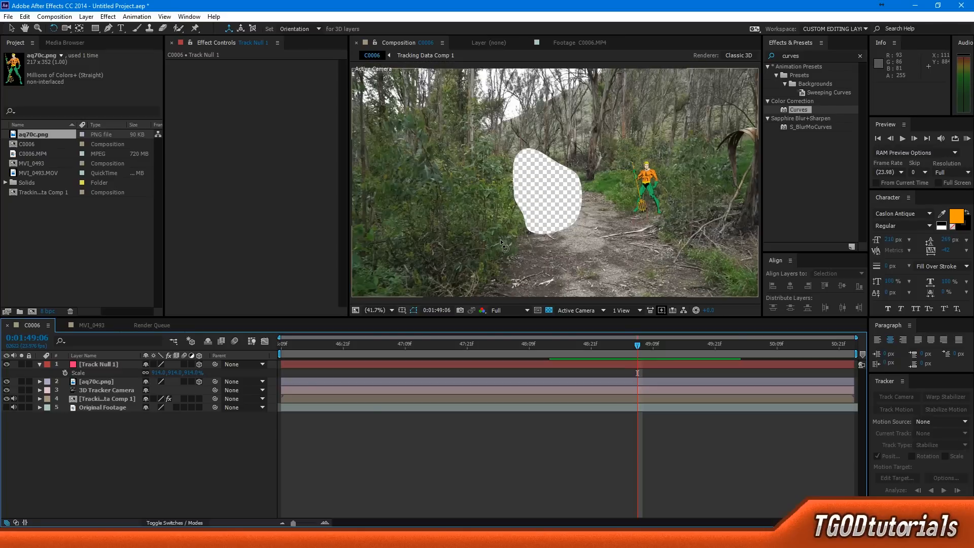
{"action": "left_click_drag", "start_coordinate": [642, 356], "coordinate": [662, 349]}
{"action": "left_click_drag", "start_coordinate": [629, 344], "coordinate": [629, 344]}
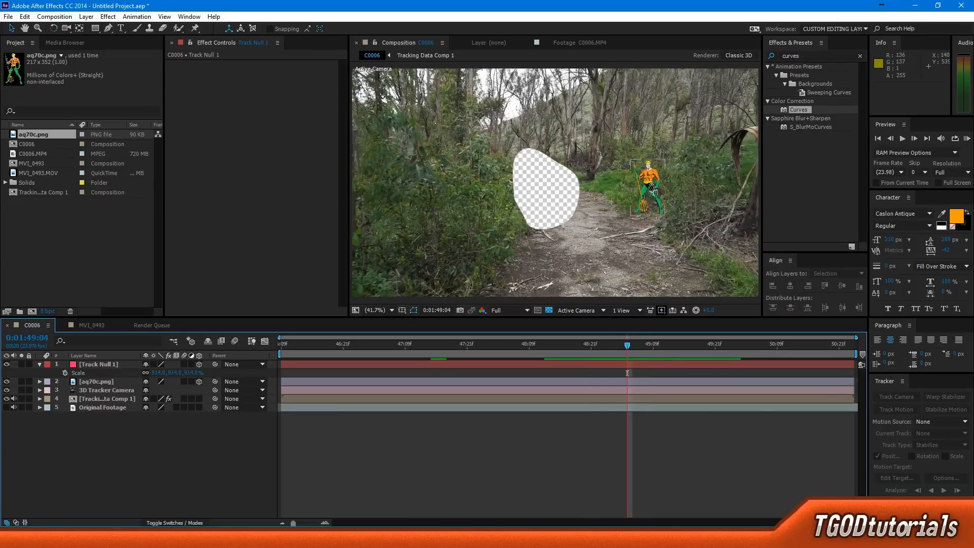
- Move the anchor point of the aq70c.png figure to the bottom centre of the layer, between its feet
{"action": "left_click", "coordinate": [666, 197]}
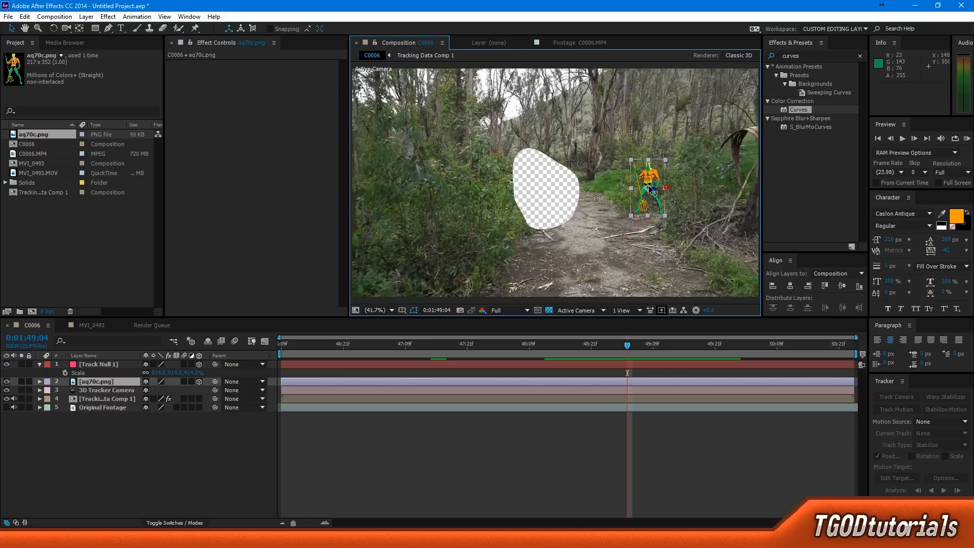
{"action": "key", "text": "y"}
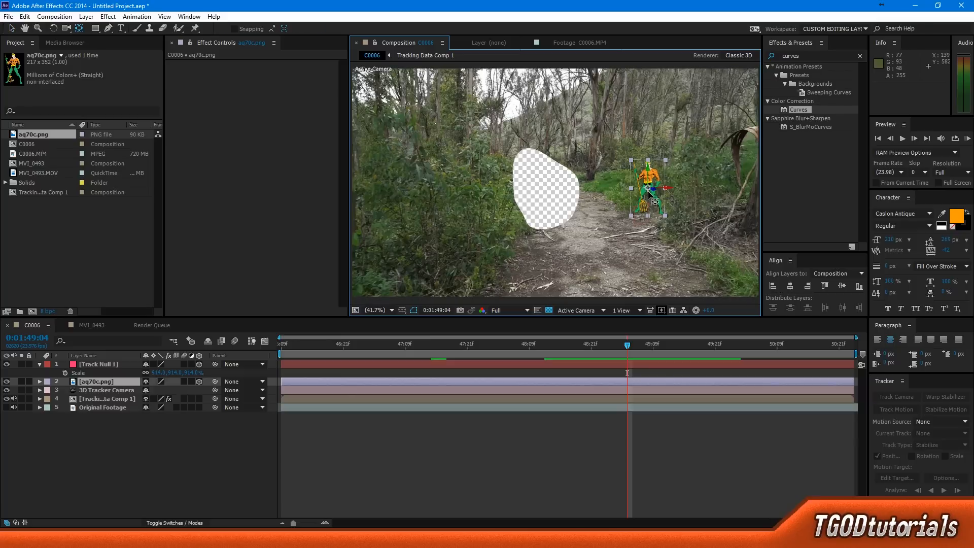
{"action": "left_click_drag", "start_coordinate": [650, 191], "coordinate": [651, 192]}
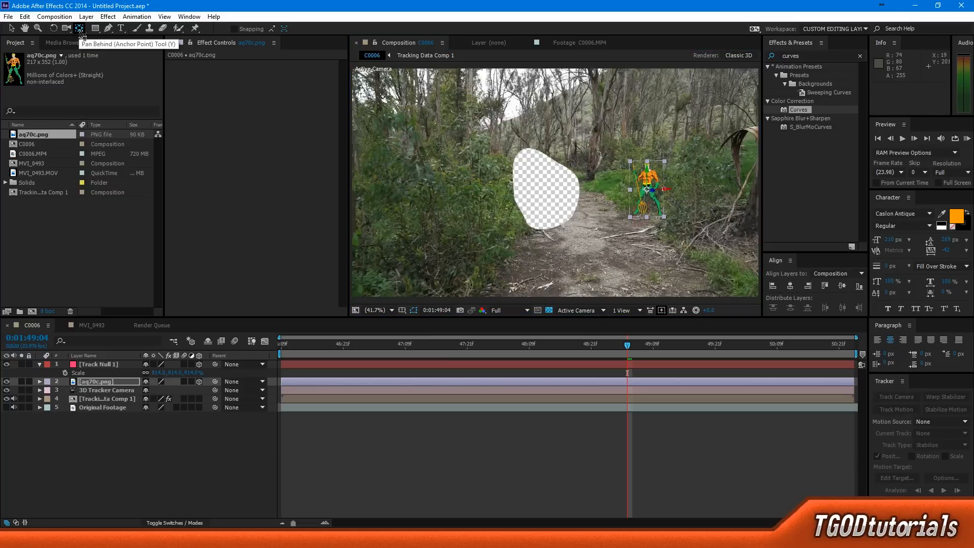
{"action": "left_click", "coordinate": [79, 29]}
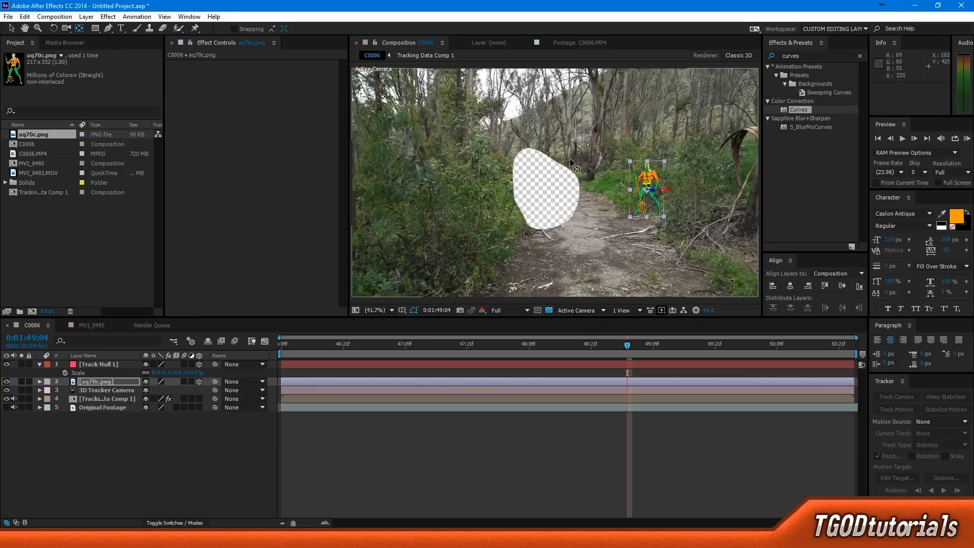
{"action": "left_click_drag", "start_coordinate": [650, 191], "coordinate": [647, 218]}
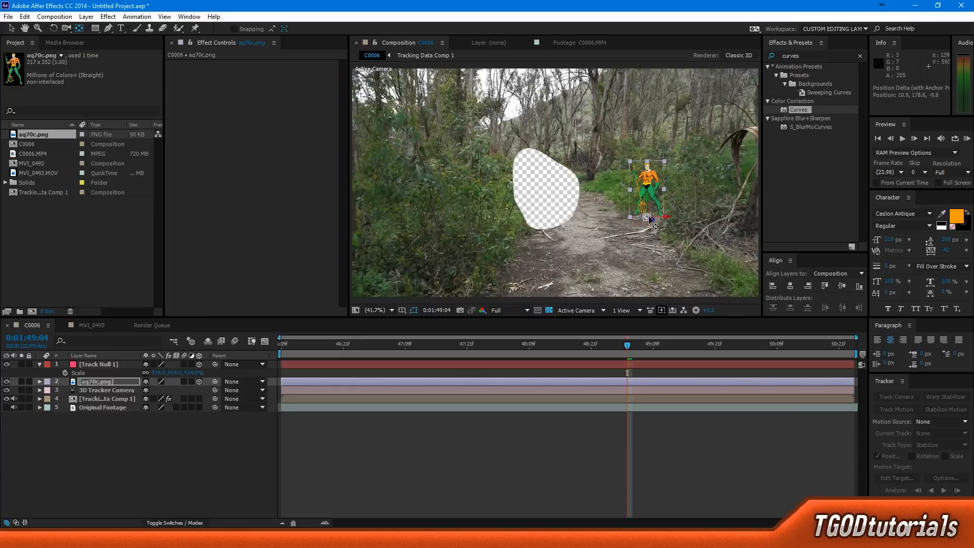
{"action": "mouse_move", "coordinate": [637, 215]}
{"action": "left_mouse_down"}
{"action": "mouse_move", "coordinate": [632, 189]}
{"action": "mouse_move", "coordinate": [648, 163]}
{"action": "mouse_move", "coordinate": [665, 190]}
{"action": "mouse_move", "coordinate": [651, 217]}
{"action": "mouse_move", "coordinate": [655, 206]}
{"action": "mouse_move", "coordinate": [656, 235]}
{"action": "mouse_move", "coordinate": [646, 217]}
{"action": "left_mouse_up"}
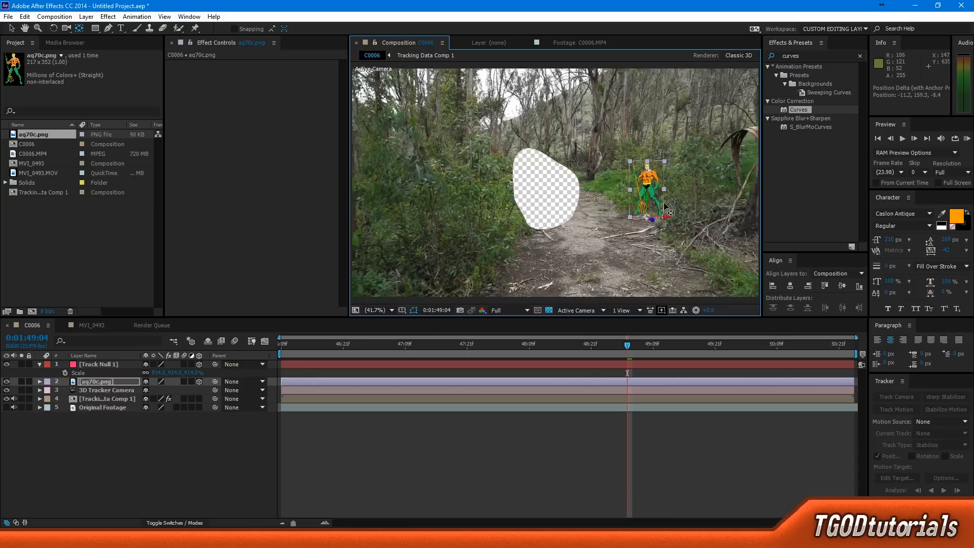
- Copy Track Null 1's Position value onto the Position of the aq70c.png layer
{"action": "left_click", "coordinate": [99, 366]}
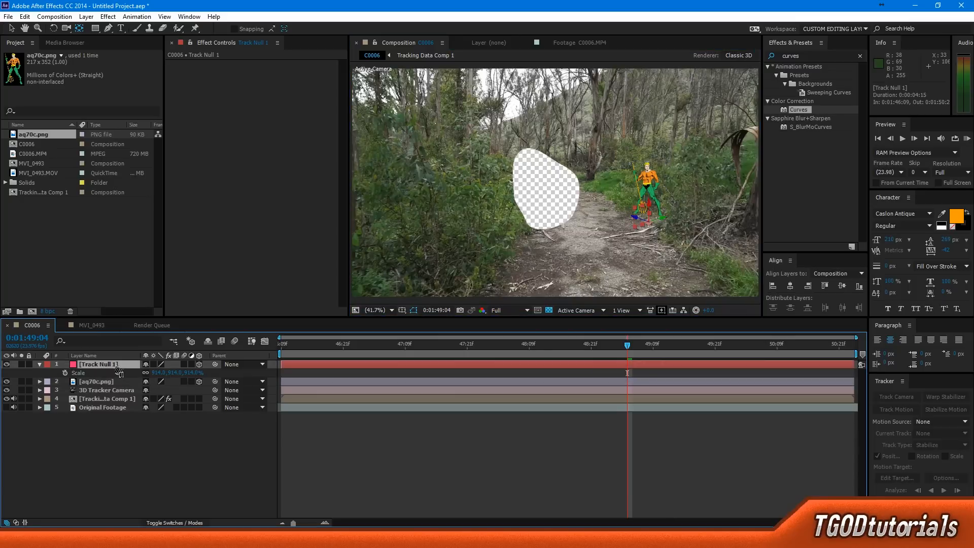
{"action": "key", "text": "p"}
{"action": "left_click", "coordinate": [93, 375]}
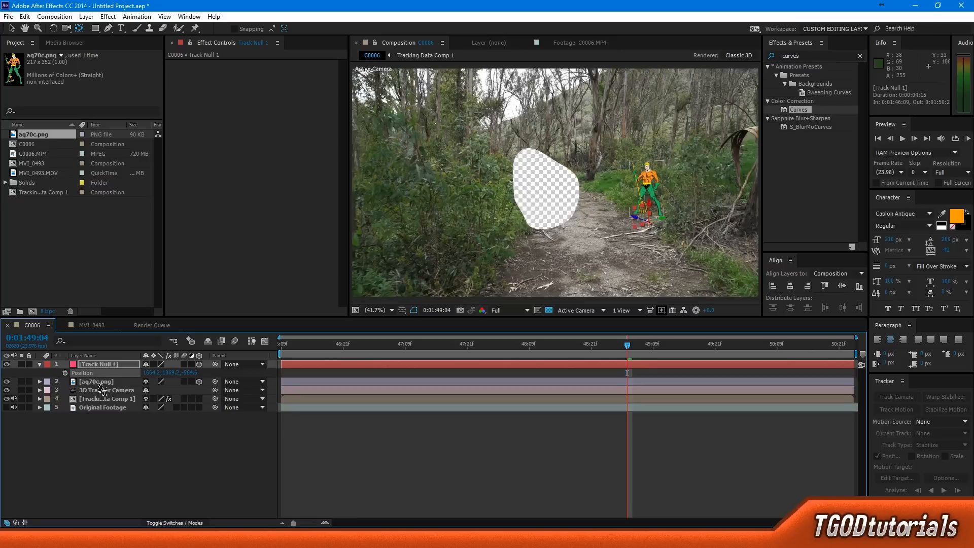
{"action": "left_click", "coordinate": [101, 382]}
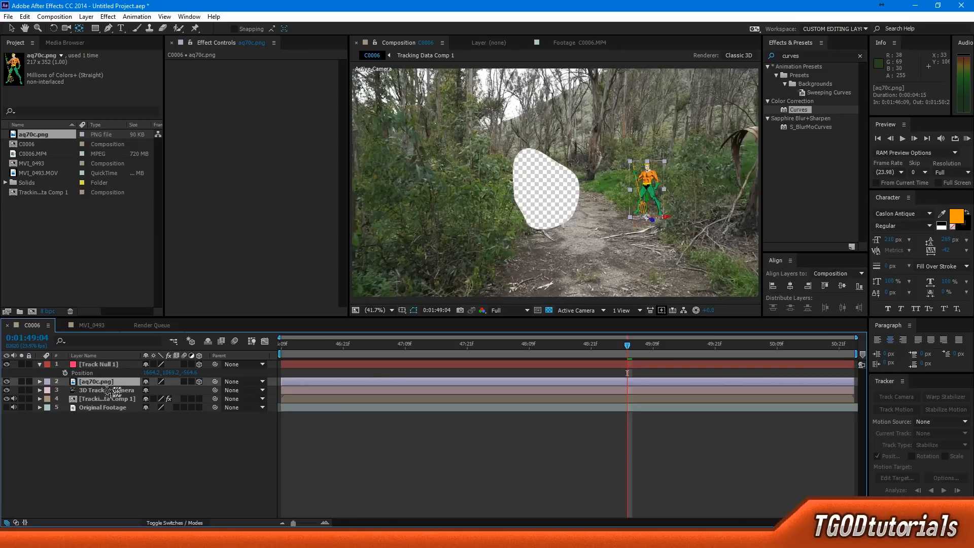
{"action": "left_click", "coordinate": [102, 407]}
{"action": "key", "text": "p"}
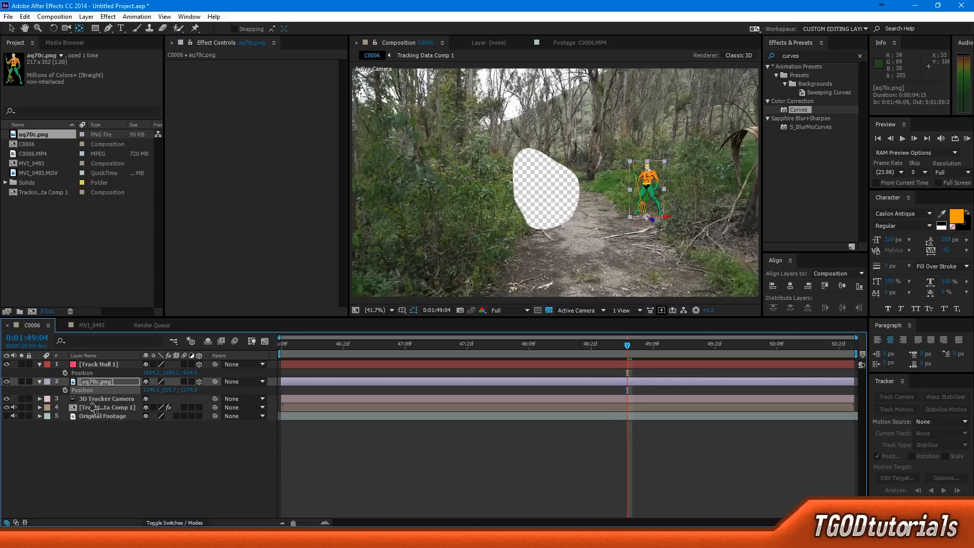
{"action": "key", "text": "ctrl+v"}
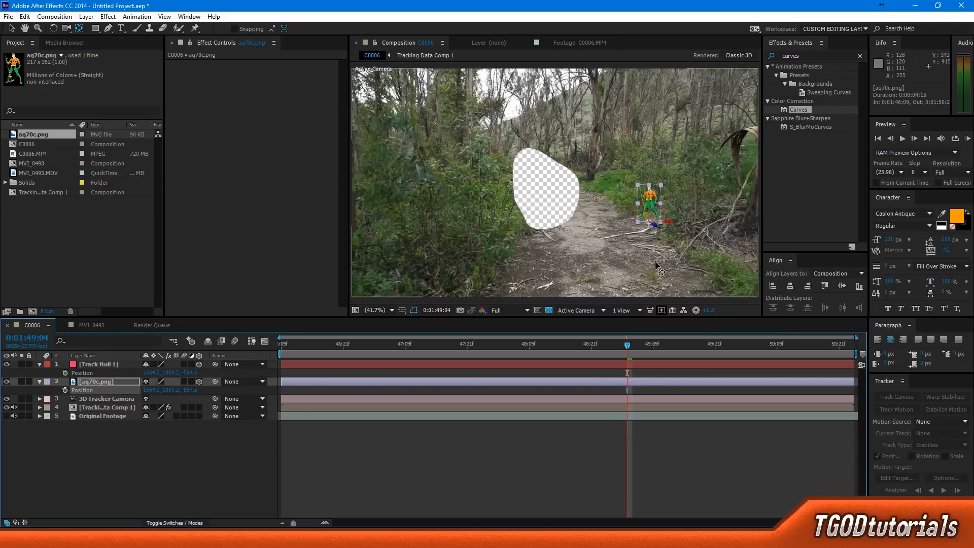
{"action": "left_click", "coordinate": [689, 443]}
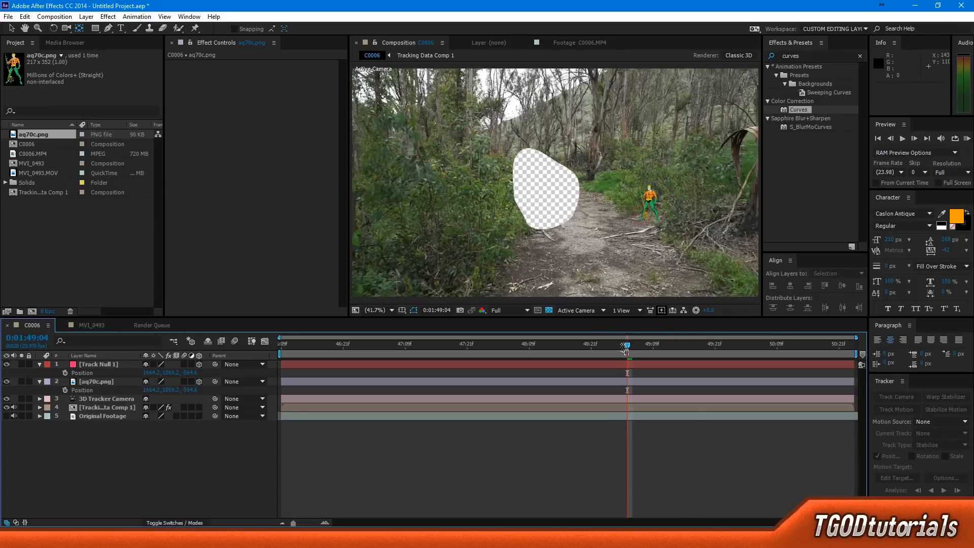
- At 0:01:48:19, scale the aq70c.png figure up to about 146%
{"action": "left_click_drag", "start_coordinate": [631, 351], "coordinate": [583, 329]}
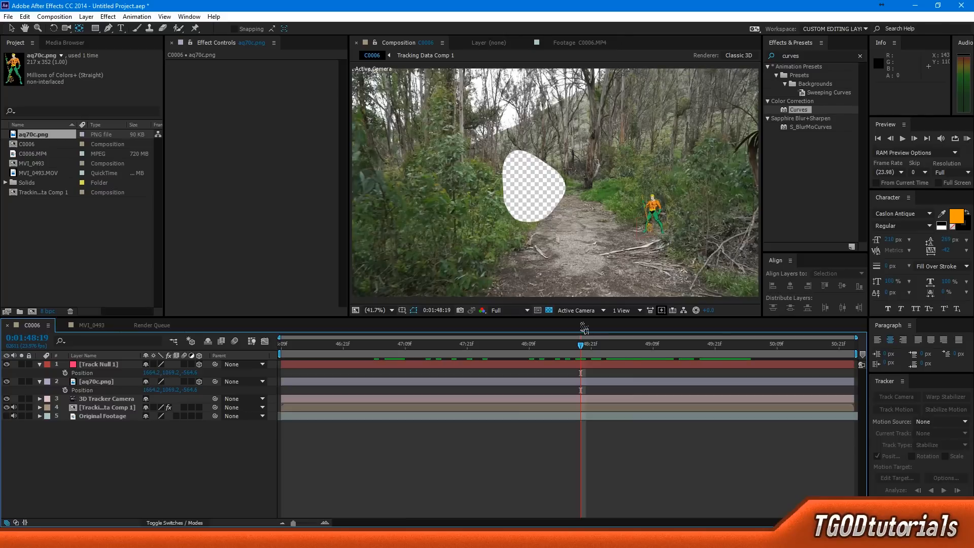
{"action": "left_click", "coordinate": [664, 223]}
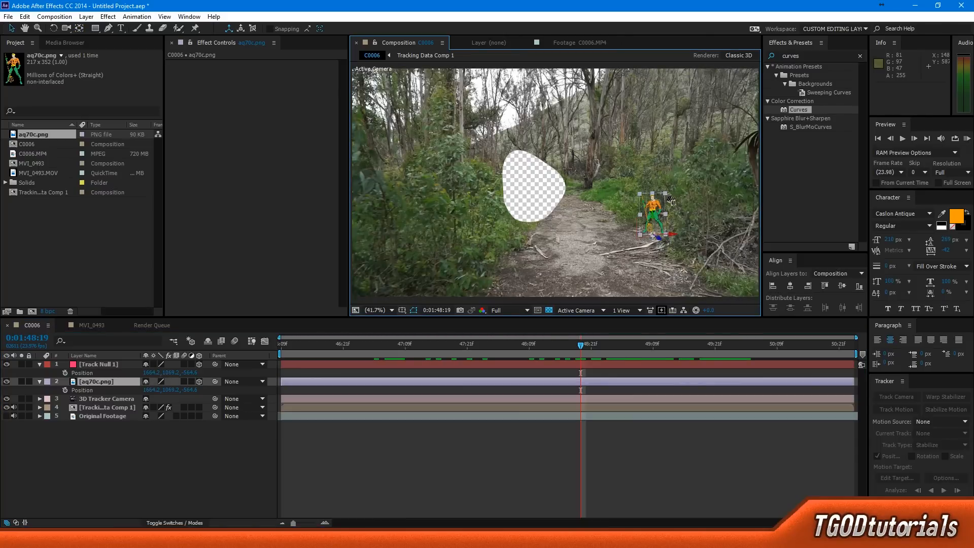
{"action": "left_click_drag", "start_coordinate": [666, 194], "coordinate": [670, 178]}
{"action": "left_click", "coordinate": [121, 383]}
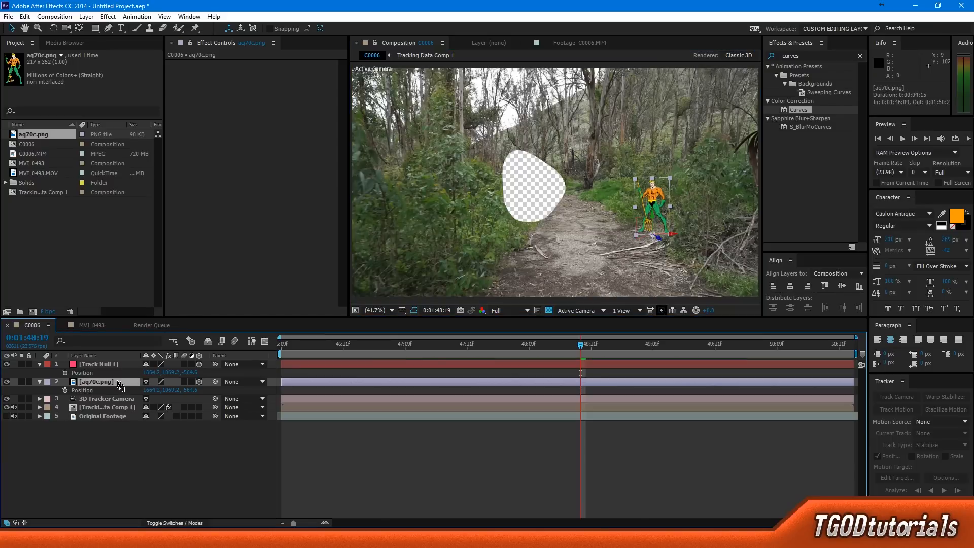
{"action": "key", "text": "s"}
{"action": "mouse_move", "coordinate": [159, 395]}
{"action": "left_mouse_down"}
{"action": "mouse_move", "coordinate": [313, 345]}
{"action": "mouse_move", "coordinate": [159, 386]}
{"action": "left_mouse_up"}
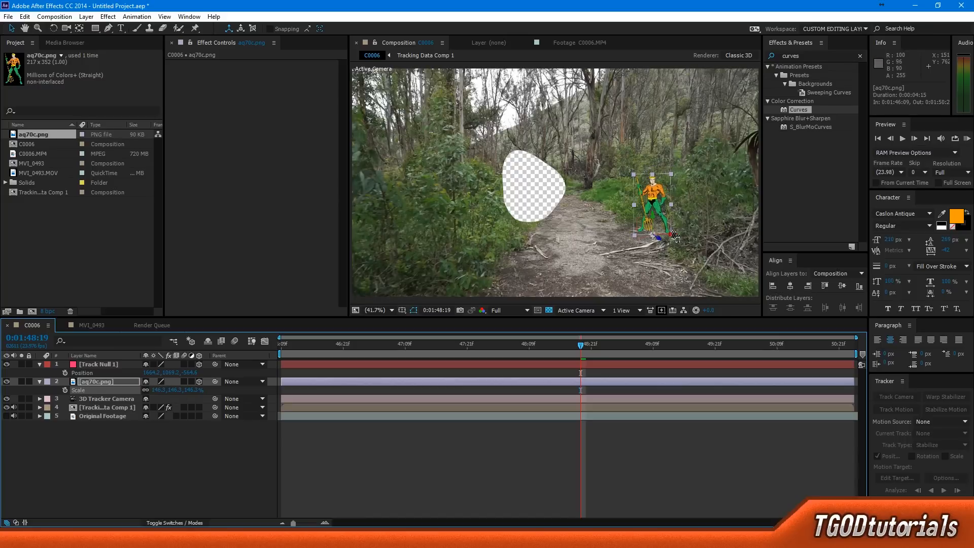
- Move the figure along X to about 1546, keeping its height, and rotate its orientation to about 40.7° in Y
{"action": "left_click_drag", "start_coordinate": [672, 237], "coordinate": [653, 184]}
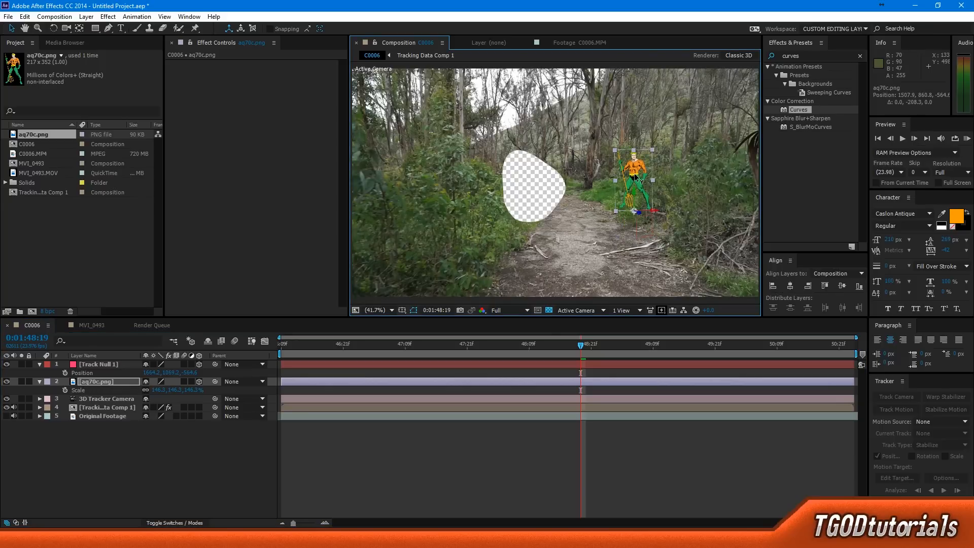
{"action": "key", "text": "ctrl+z"}
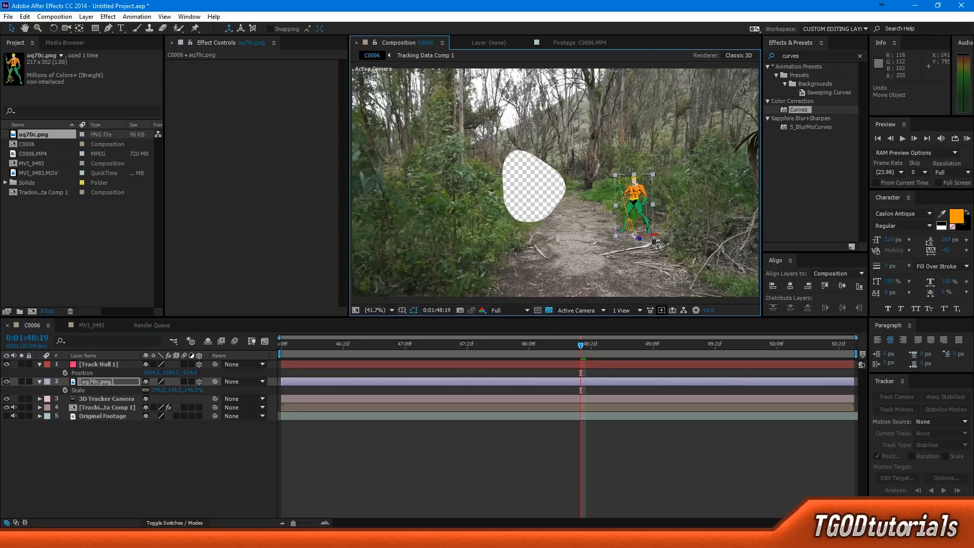
{"action": "left_click_drag", "start_coordinate": [653, 237], "coordinate": [661, 241]}
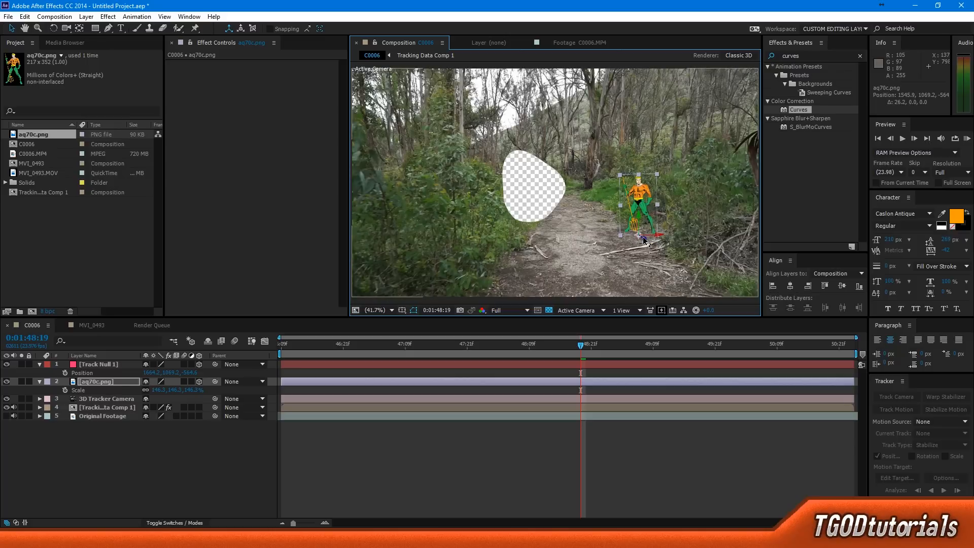
{"action": "key", "text": "w"}
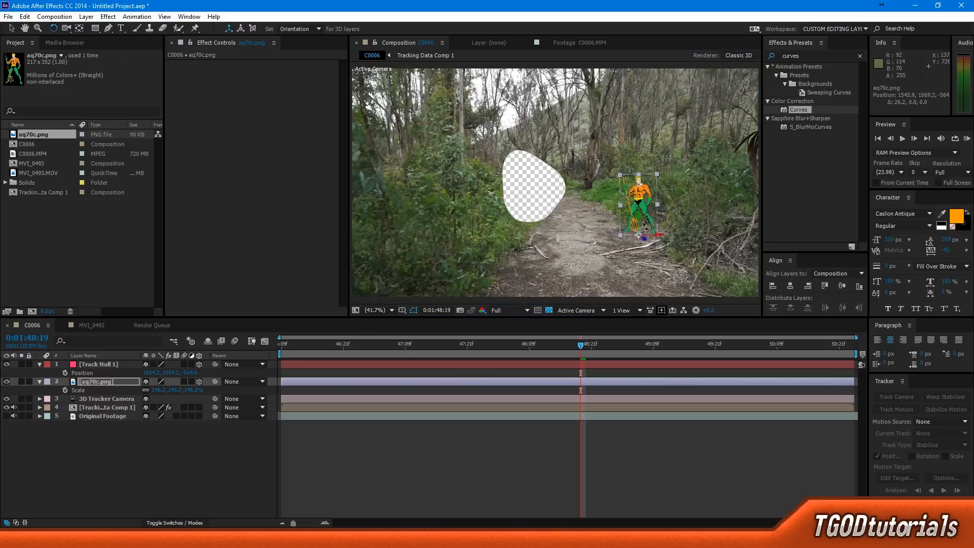
{"action": "left_click_drag", "start_coordinate": [639, 224], "coordinate": [624, 206]}
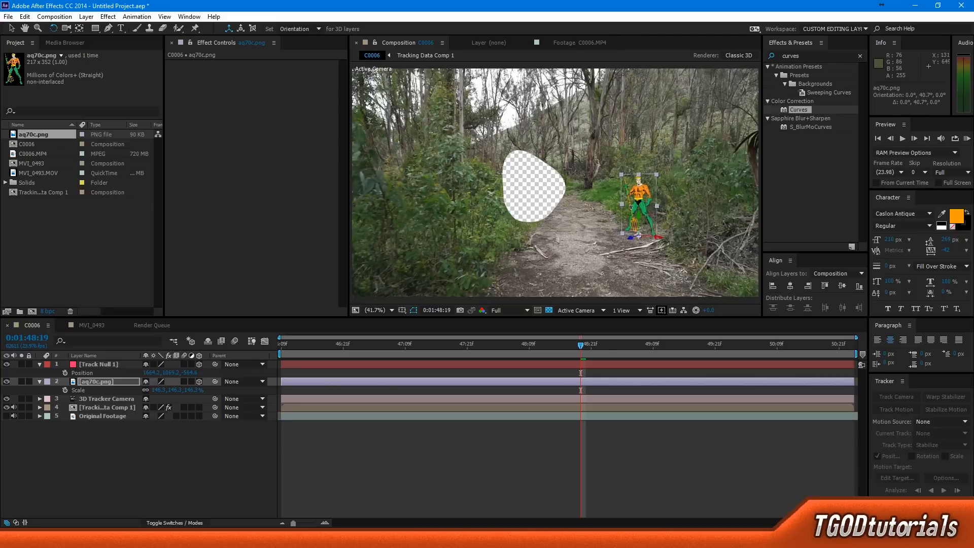
{"action": "left_click", "coordinate": [675, 443]}
- Play a preview from 0:01:46:11 to check how the figure sticks to the tracked footage
{"action": "left_click_drag", "start_coordinate": [587, 350], "coordinate": [293, 345]}
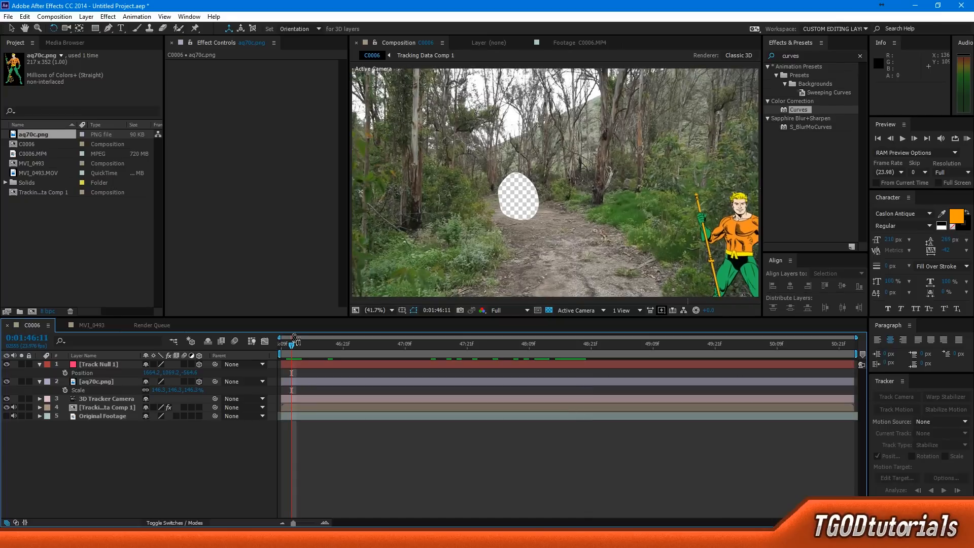
{"action": "key", "text": "space"}
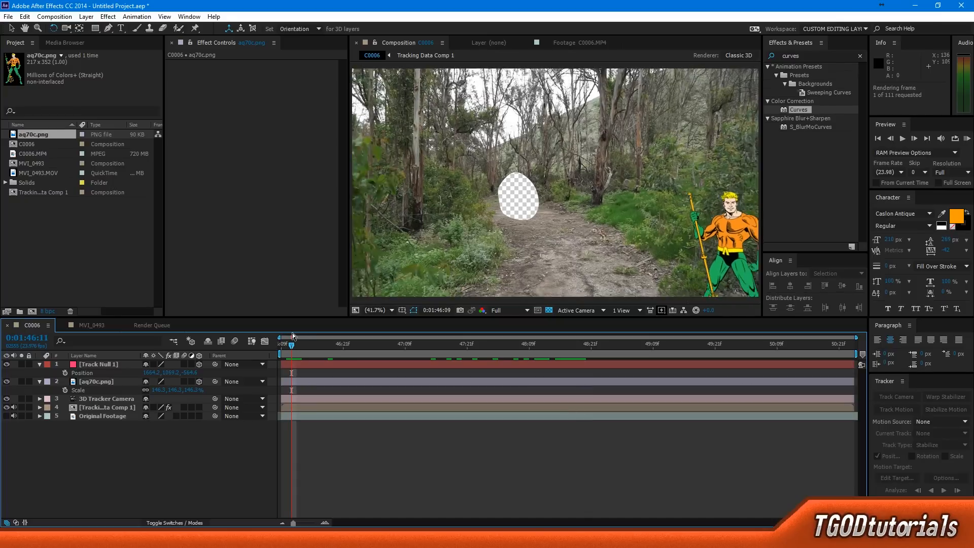
{"action": "key", "text": "space"}
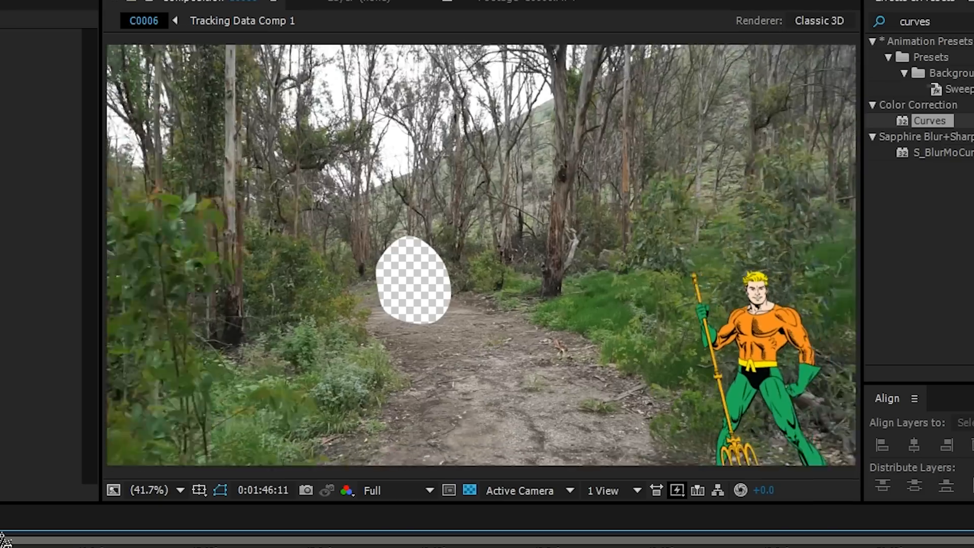
{"action": "key", "text": "space"}
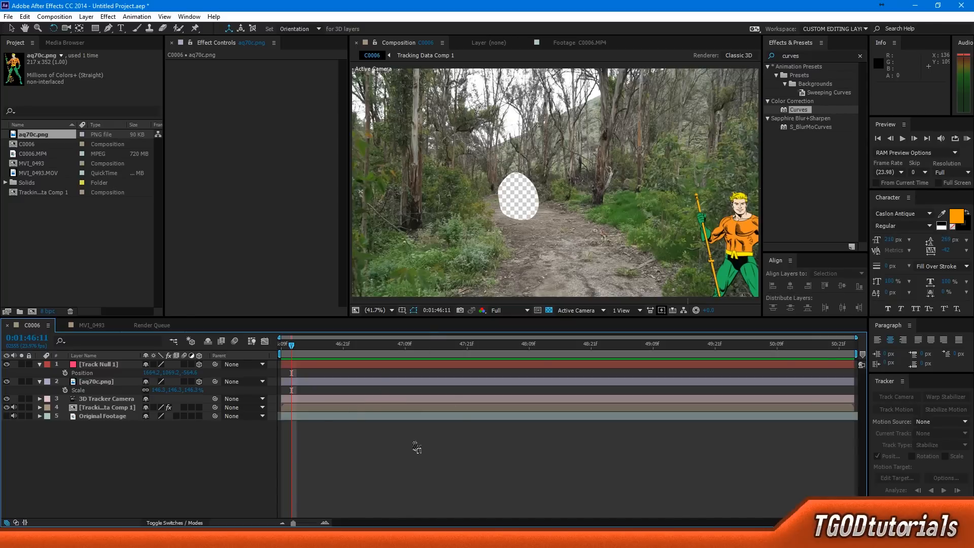
- At 0:01:49:13, hide the Tracking Data Comp 1 layer and show the Original Footage layer instead
{"action": "left_click_drag", "start_coordinate": [390, 349], "coordinate": [674, 364]}
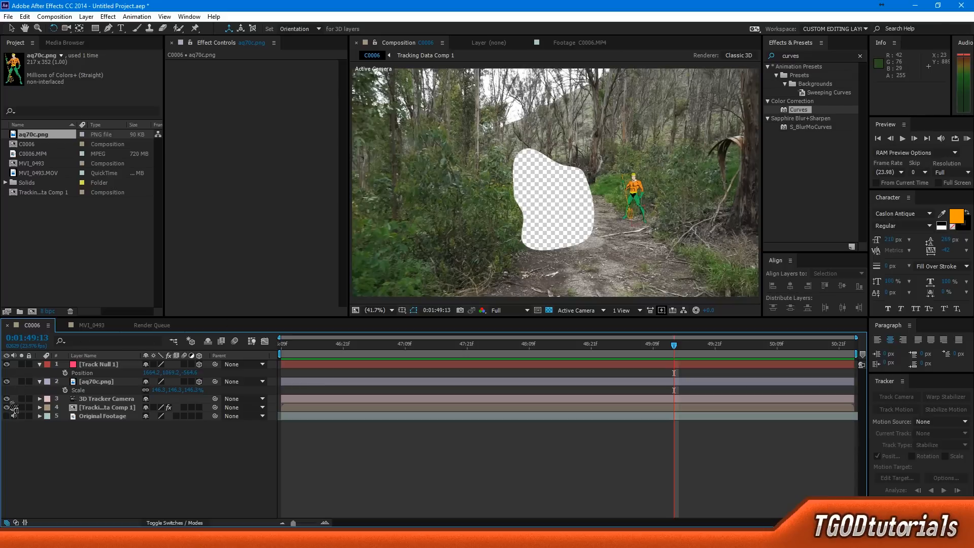
{"action": "left_click_drag", "start_coordinate": [9, 409], "coordinate": [9, 418]}
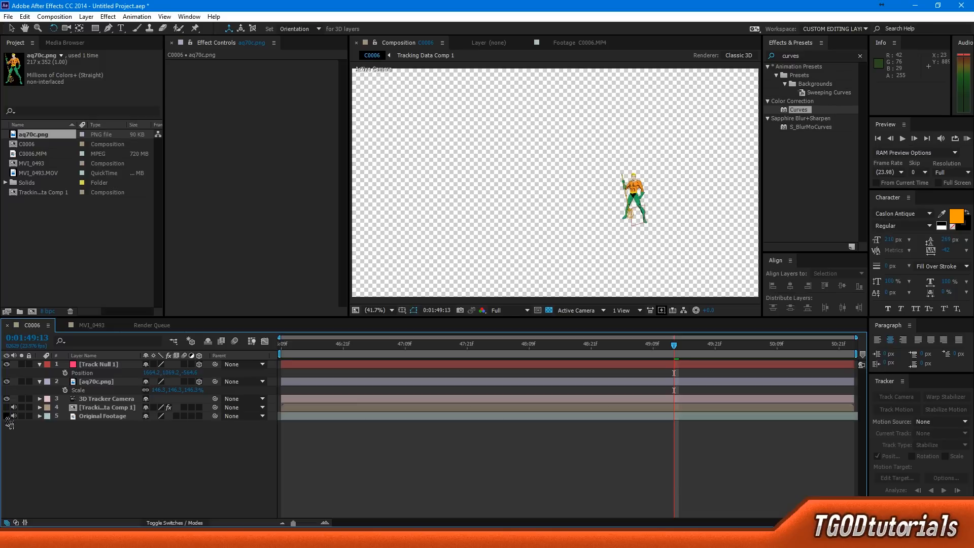
{"action": "left_click", "coordinate": [6, 416]}
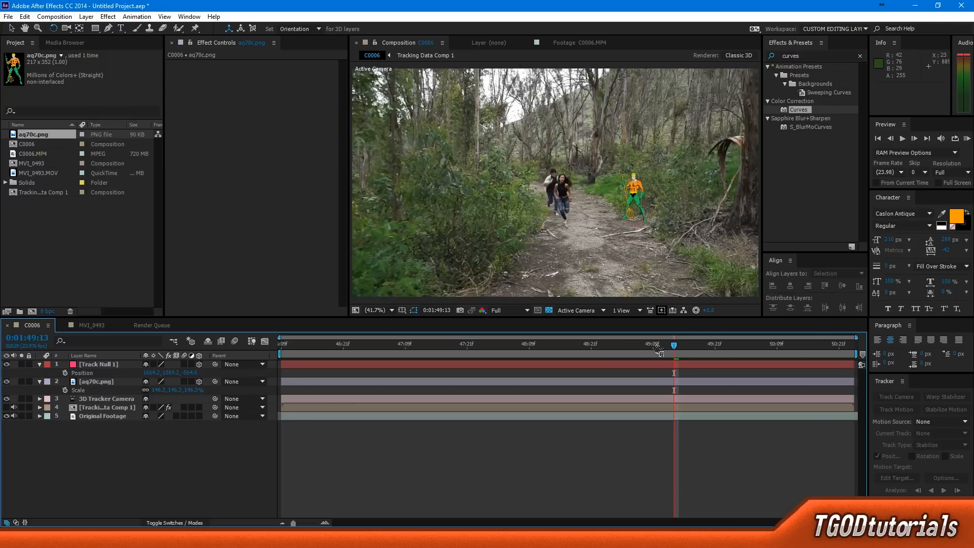
- Compare the figure with the blurred background up close at 0:01:50:22 and enable motion blur for the aq70c.png layer
{"action": "left_click_drag", "start_coordinate": [676, 347], "coordinate": [847, 374]}
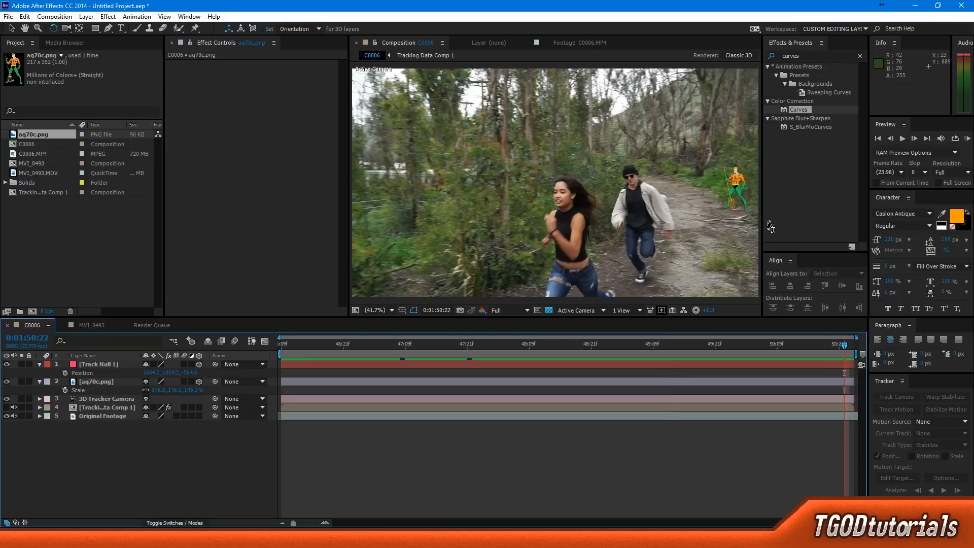
{"action": "left_click", "coordinate": [733, 178]}
{"action": "key", "text": "v"}
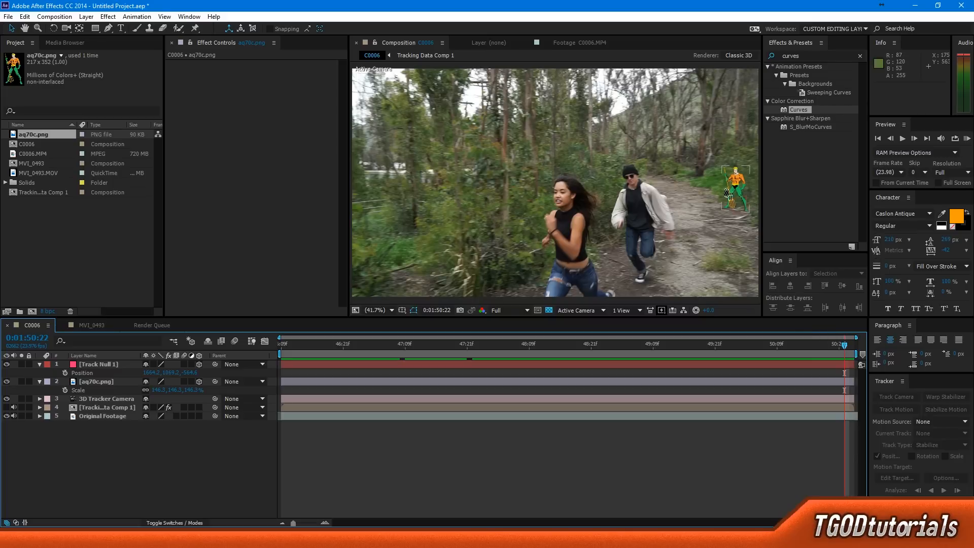
{"action": "scroll", "coordinate": [740, 196], "scroll_direction": "up", "scroll_amount": 4}
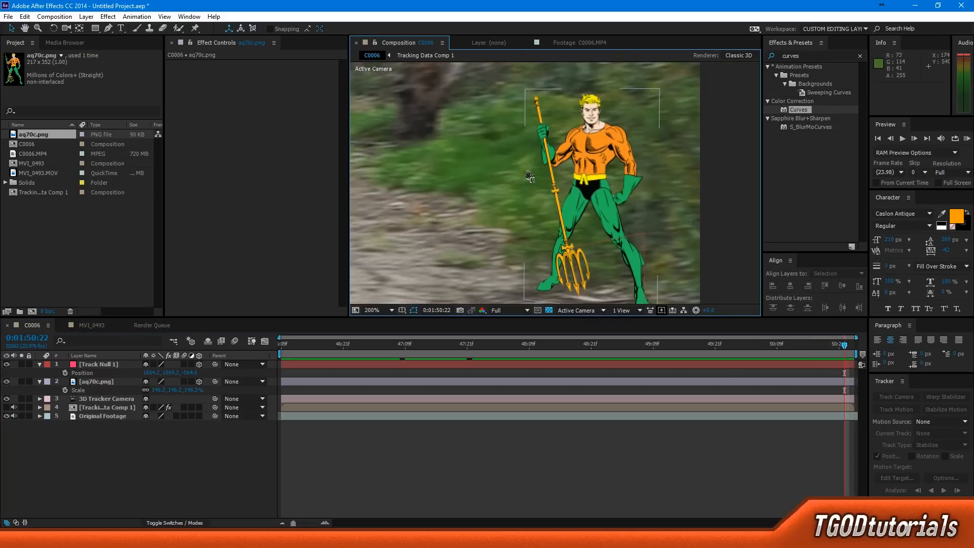
{"action": "scroll", "coordinate": [512, 180], "scroll_direction": "down", "scroll_amount": 3}
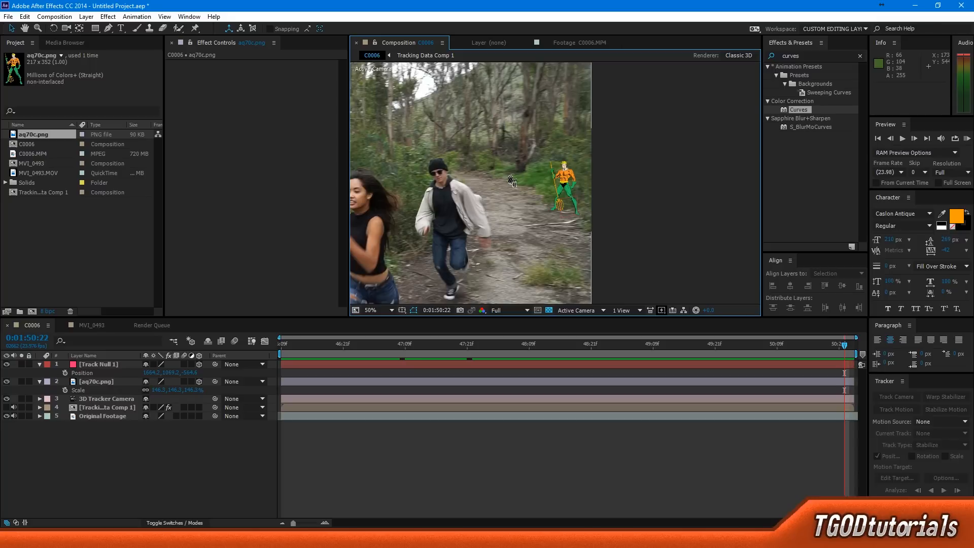
{"action": "key", "text": "shift+slash"}
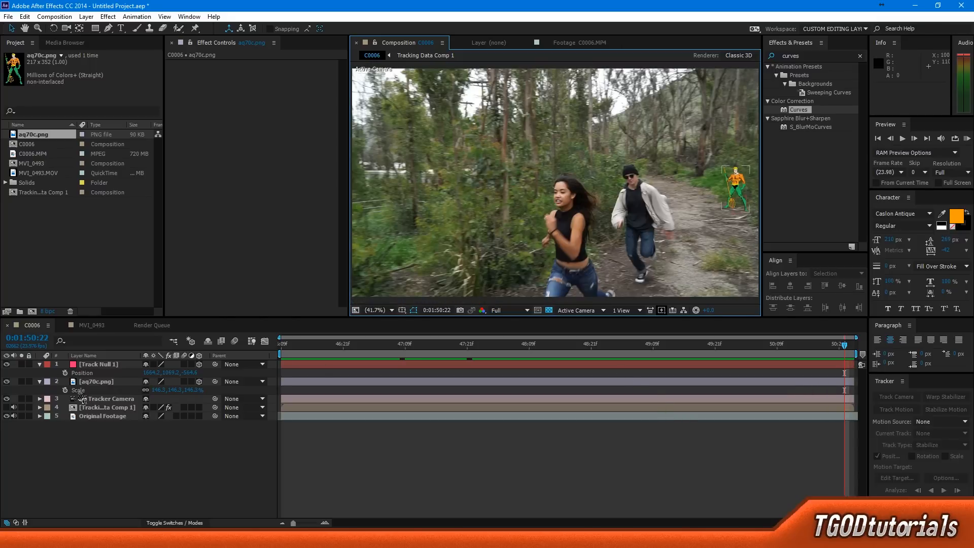
{"action": "left_click", "coordinate": [136, 383]}
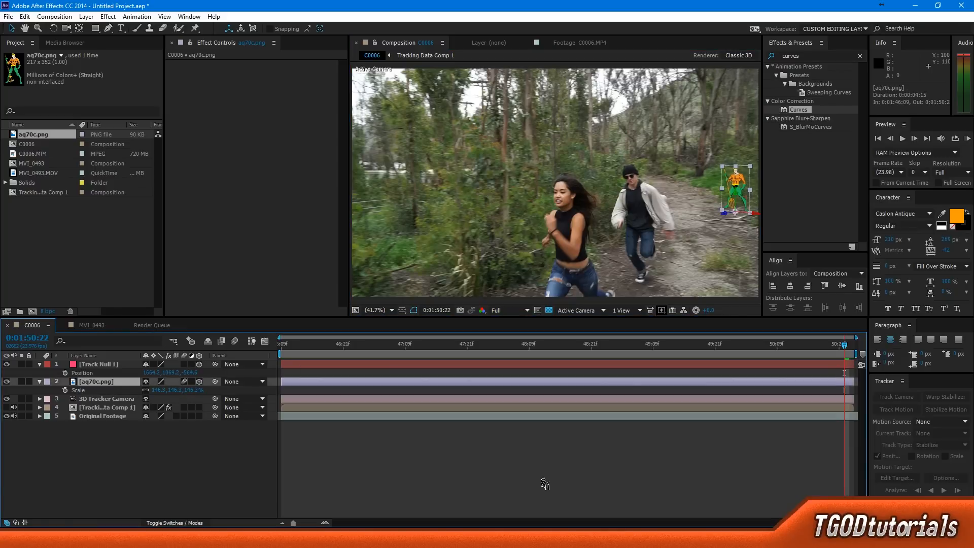
{"action": "left_click", "coordinate": [572, 439]}
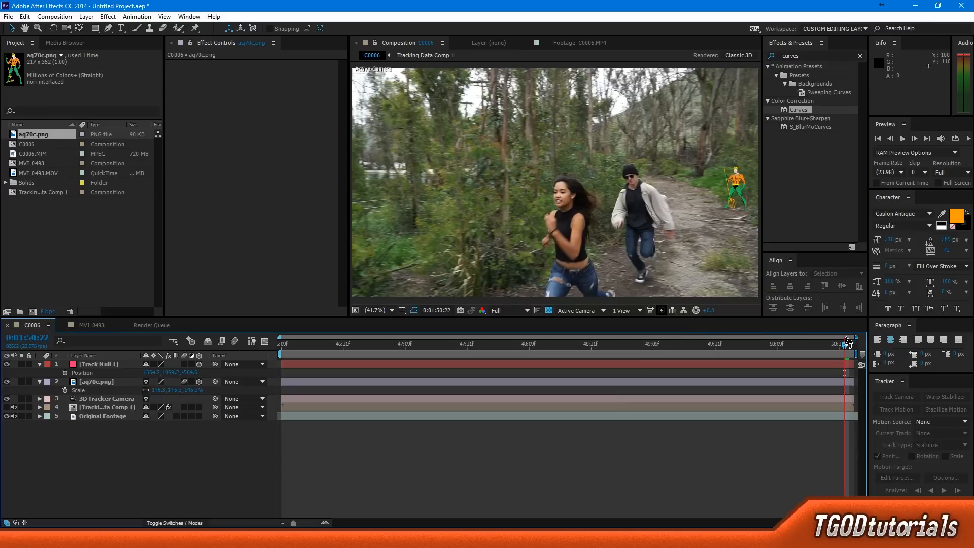
- Examine the figure's edges up close at 0:01:50:19 and enable motion blur for the whole composition
{"action": "left_click_drag", "start_coordinate": [849, 345], "coordinate": [824, 349]}
{"action": "key", "text": "grave"}
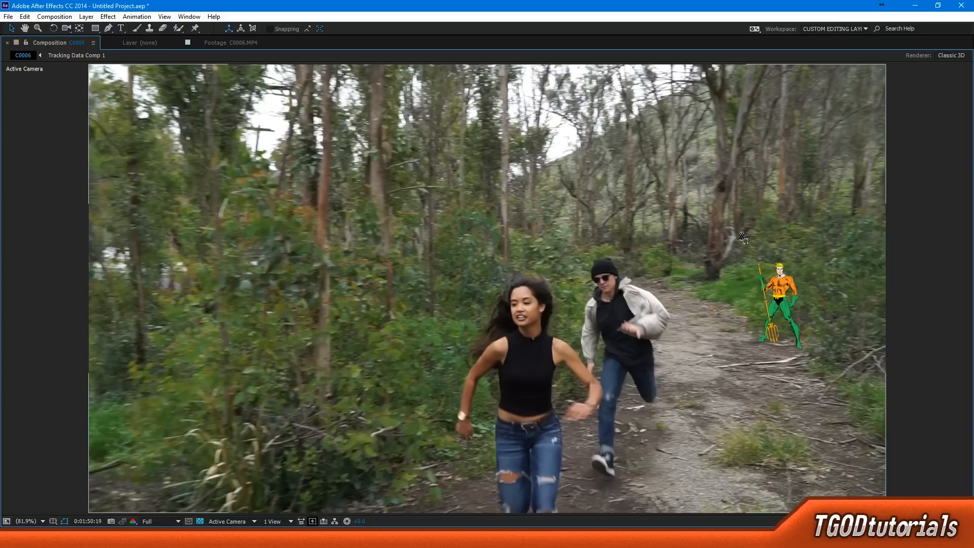
{"action": "scroll", "coordinate": [674, 243], "scroll_direction": "up", "scroll_amount": 5}
{"action": "scroll", "coordinate": [675, 243], "scroll_direction": "up", "scroll_amount": 4}
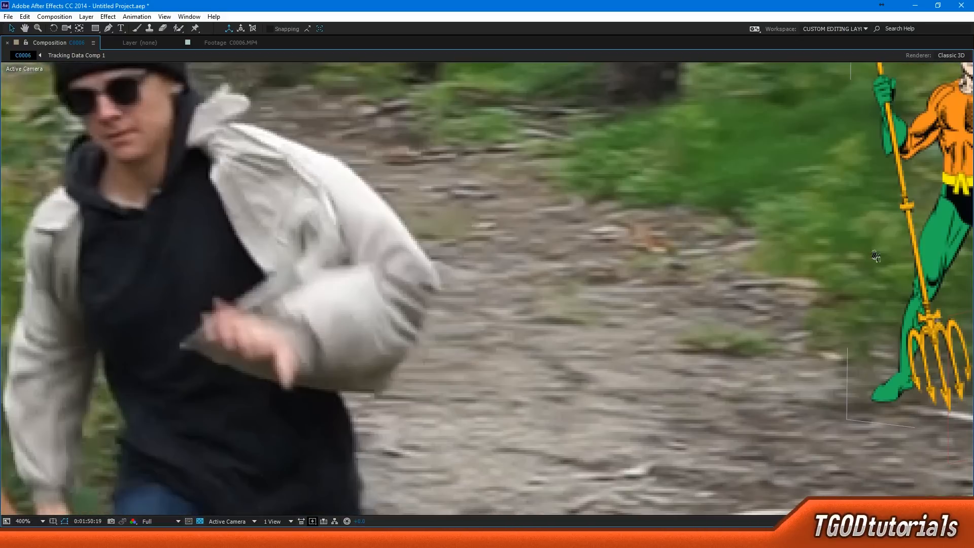
{"action": "key", "text": "grave"}
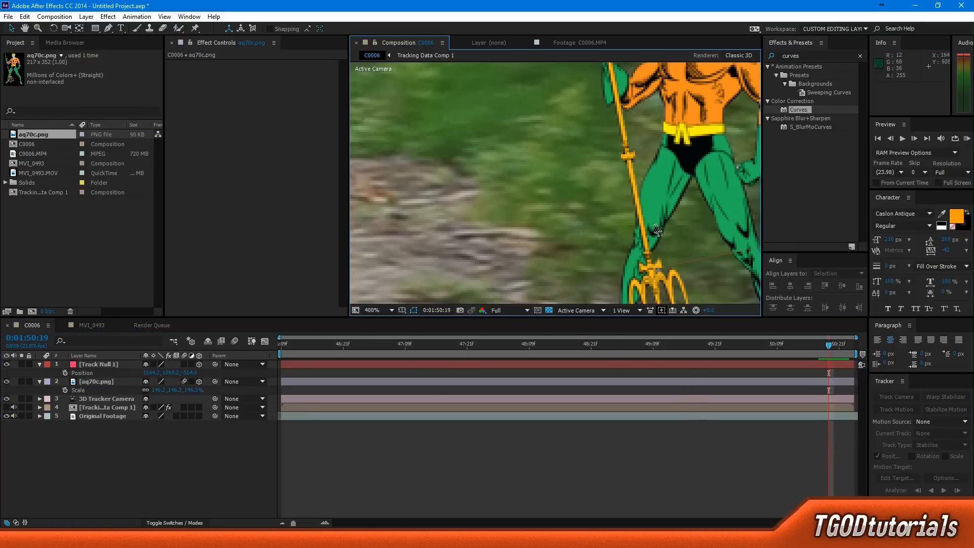
{"action": "key", "text": "slash"}
{"action": "key", "text": "shift+slash"}
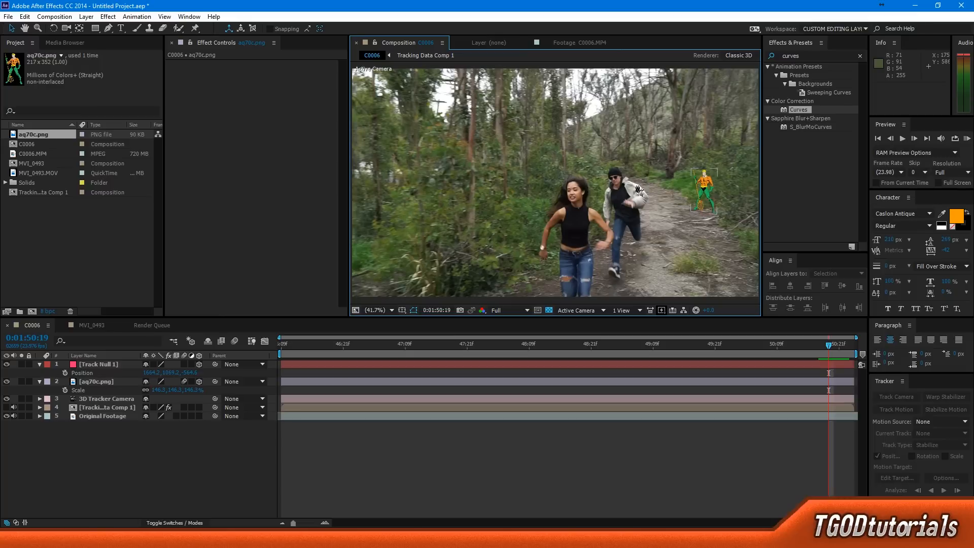
{"action": "left_click", "coordinate": [235, 341]}
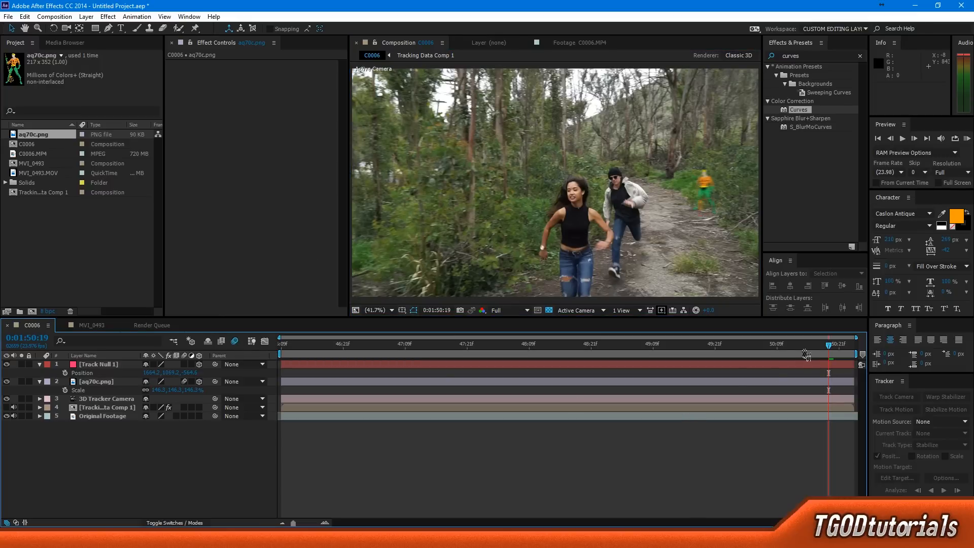
- Set the motion blur shutter angle of the C0006 composition to 50°, checking from 0:01:50:18
{"action": "left_click_drag", "start_coordinate": [832, 348], "coordinate": [828, 368]}
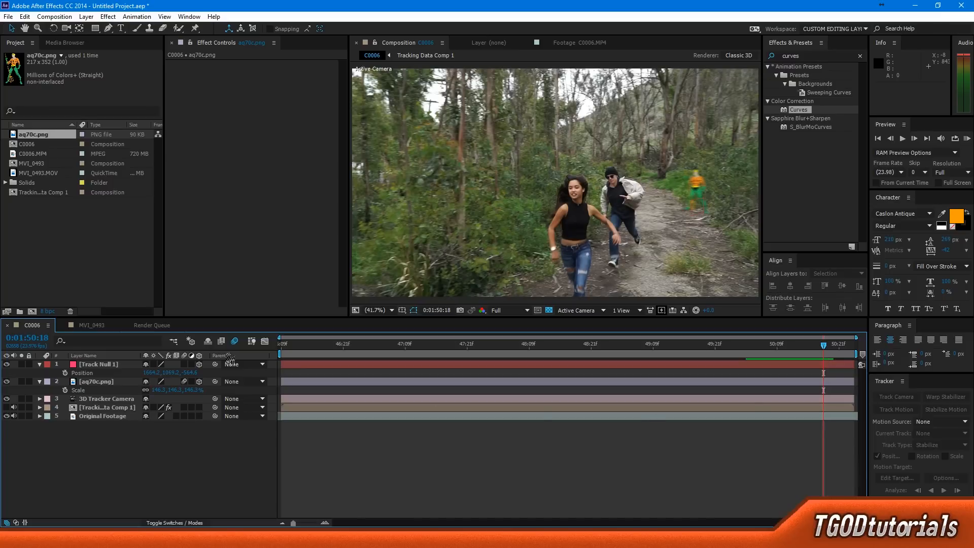
{"action": "right_click", "coordinate": [38, 331]}
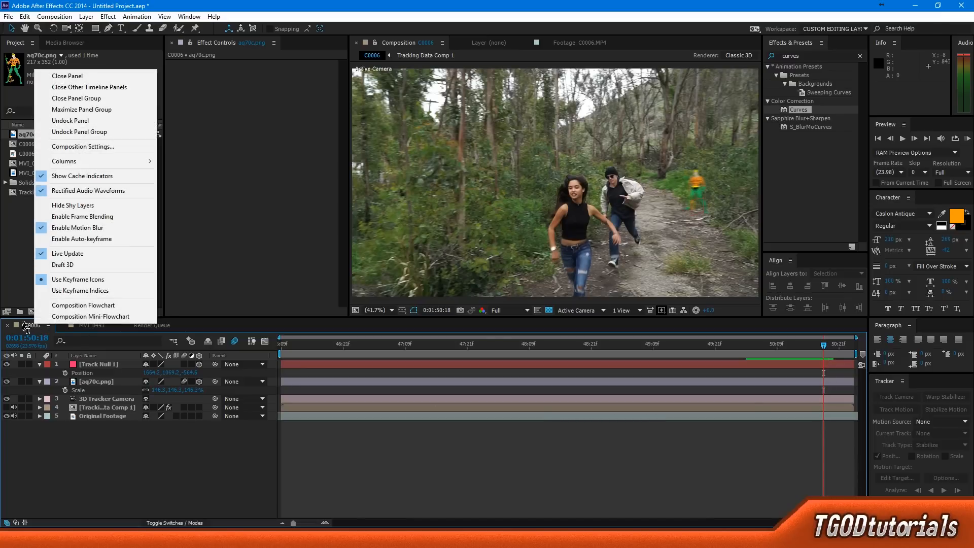
{"action": "key", "text": "Escape"}
{"action": "left_click", "coordinate": [61, 16]}
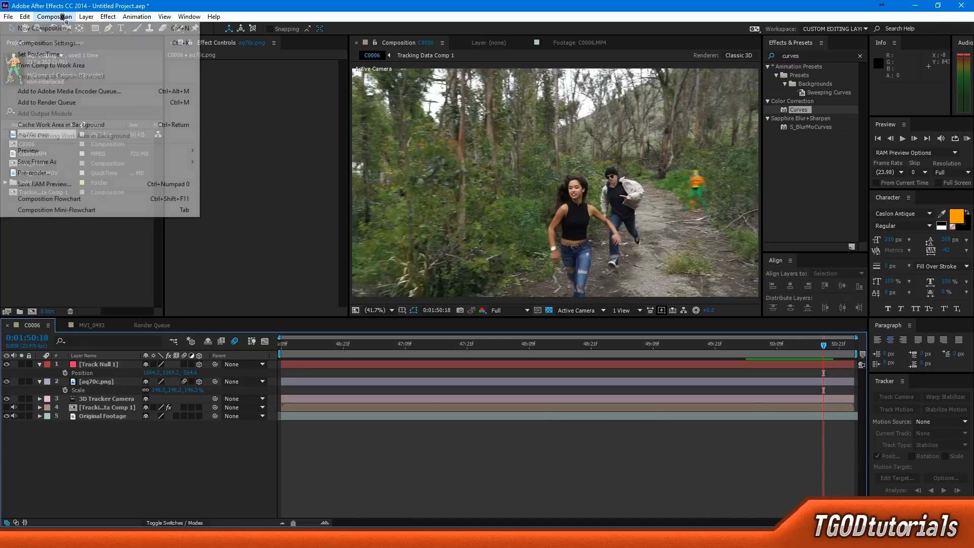
{"action": "left_click", "coordinate": [49, 43]}
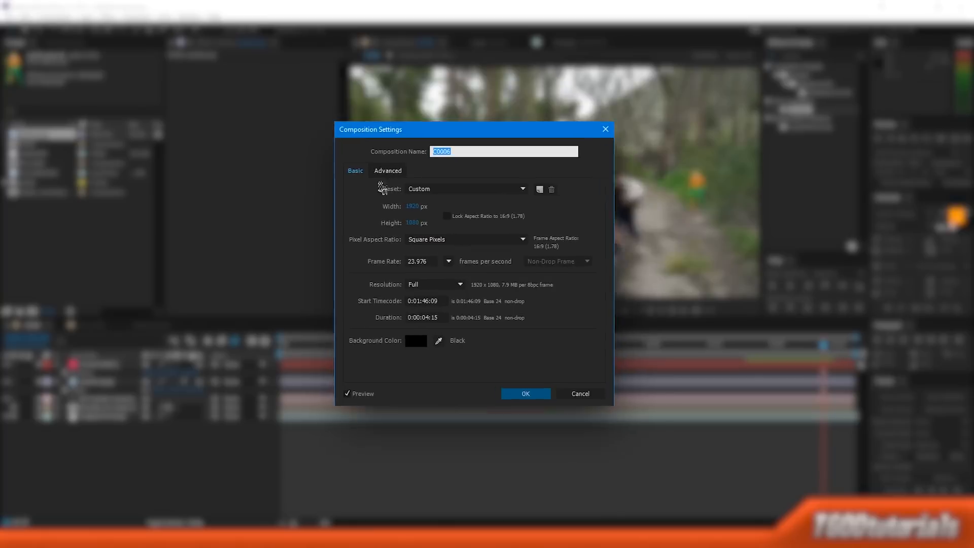
{"action": "left_click", "coordinate": [325, 109]}
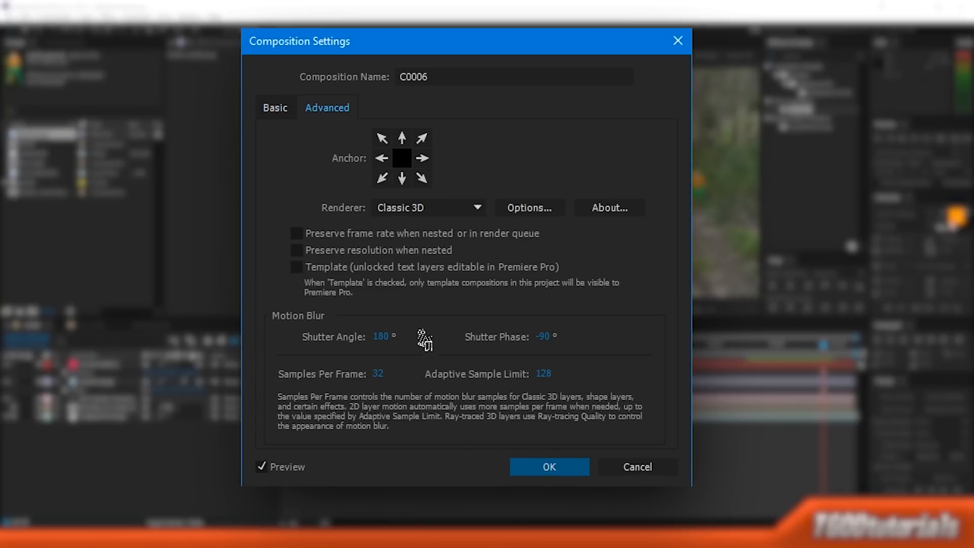
{"action": "left_click", "coordinate": [381, 338]}
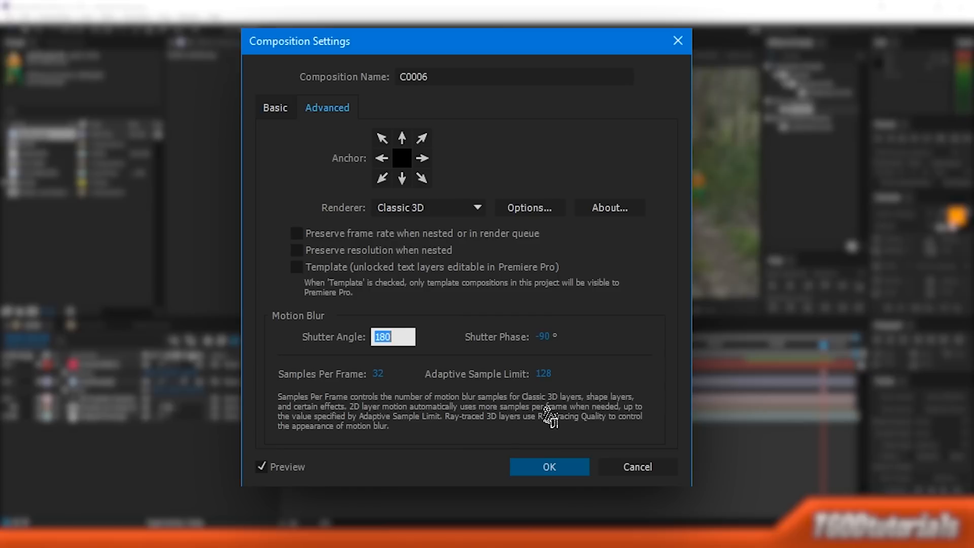
{"action": "type", "text": "50"}
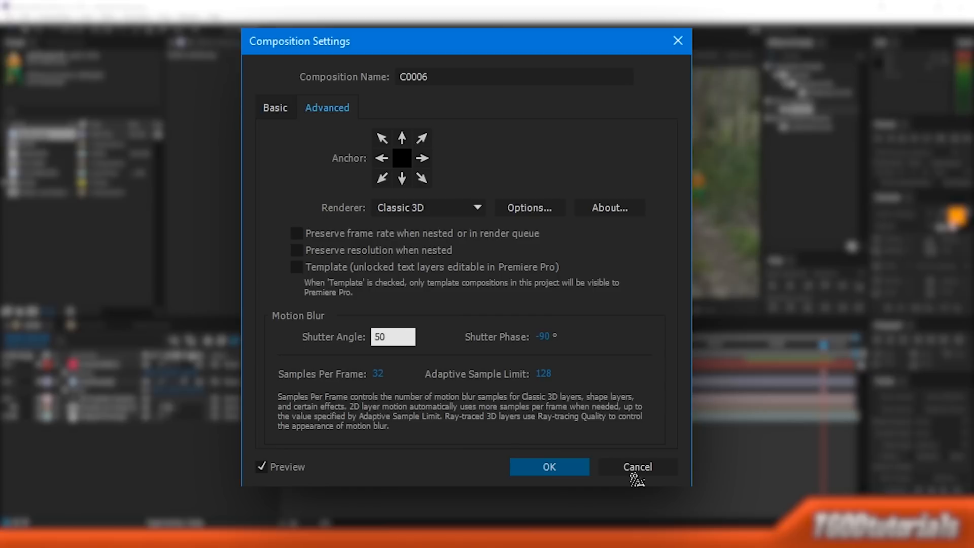
{"action": "left_click", "coordinate": [550, 467]}
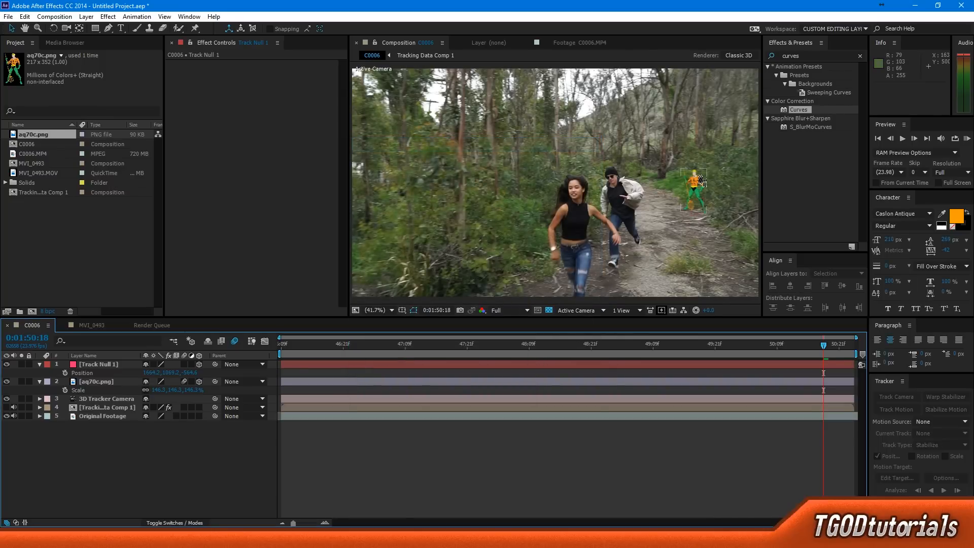
- Compare the figure's motion blur with the background up close at 0:01:50:18 and 0:01:50:21
{"action": "scroll", "coordinate": [698, 182], "scroll_direction": "up", "scroll_amount": 4}
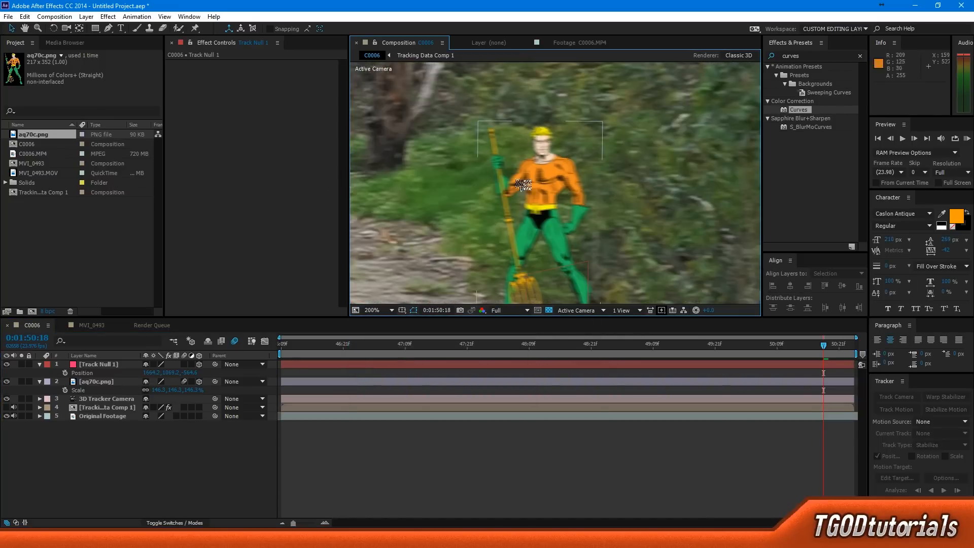
{"action": "scroll", "coordinate": [523, 185], "scroll_direction": "down", "scroll_amount": 1}
{"action": "left_click_drag", "start_coordinate": [645, 354], "coordinate": [845, 360]}
{"action": "scroll", "coordinate": [555, 223], "scroll_direction": "down", "scroll_amount": 4}
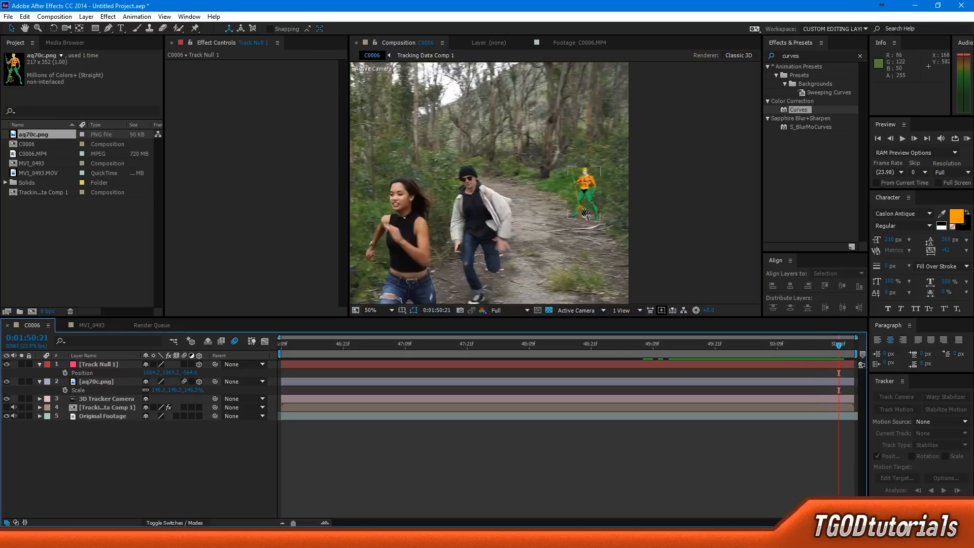
{"action": "scroll", "coordinate": [554, 223], "scroll_direction": "up", "scroll_amount": 4}
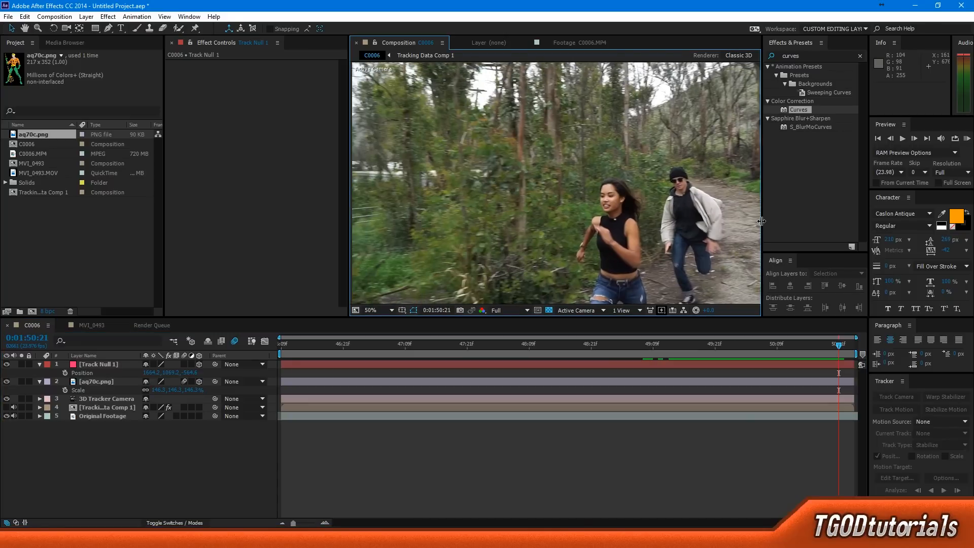
- Try laying a duplicate of the aq70c.png figure flat on the ground like a shadow, about 95° in X orientation, and remove the copy
{"action": "left_click", "coordinate": [726, 189]}
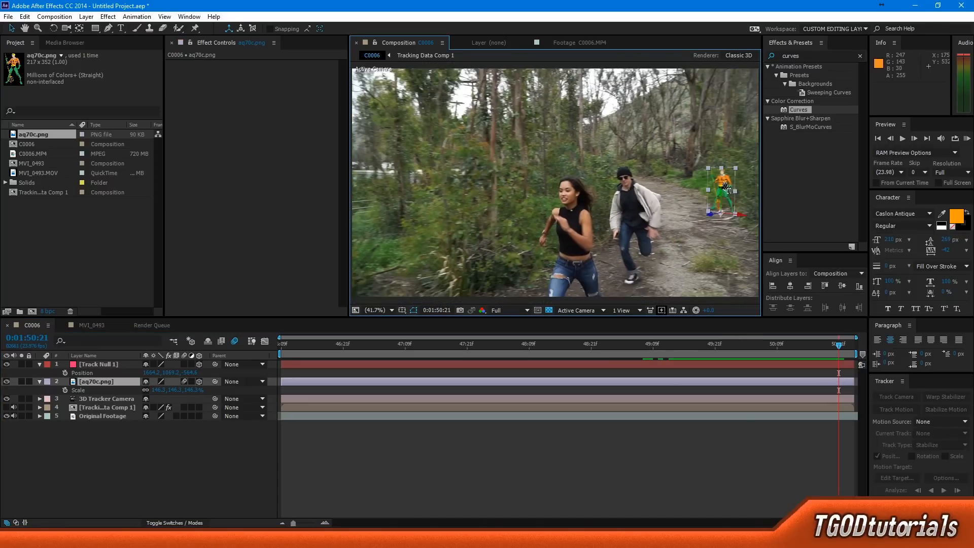
{"action": "key", "text": "ctrl+d"}
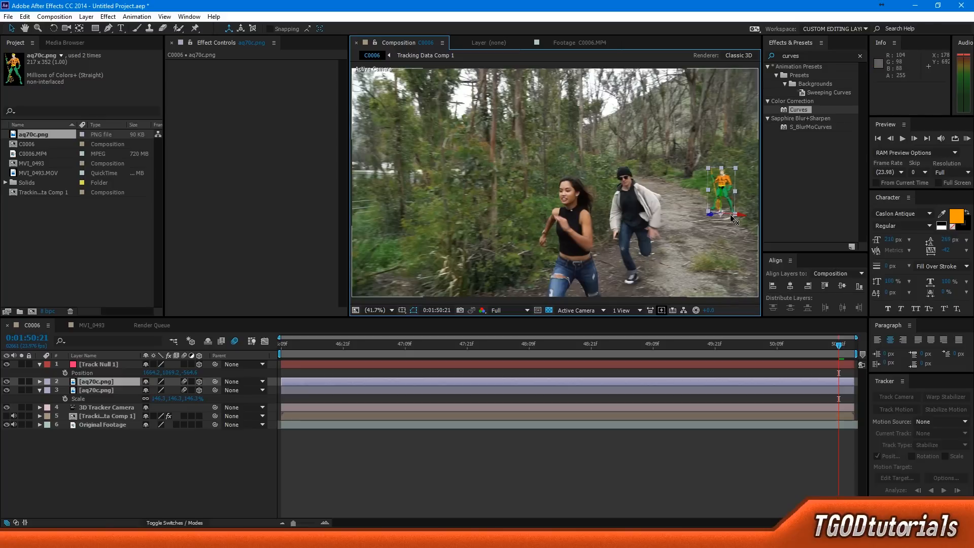
{"action": "key", "text": "w"}
{"action": "left_click_drag", "start_coordinate": [734, 216], "coordinate": [727, 235]}
{"action": "left_click", "coordinate": [657, 452]}
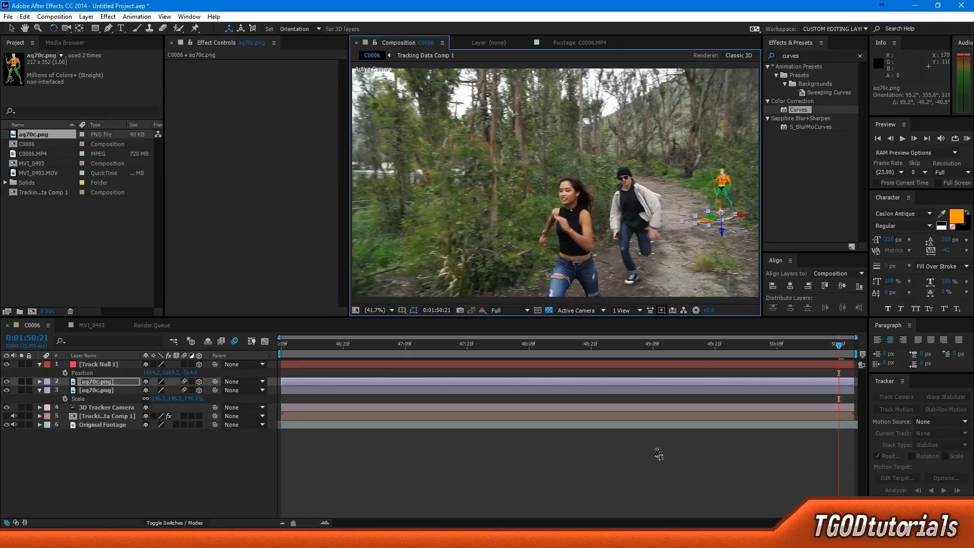
{"action": "left_click", "coordinate": [715, 223]}
{"action": "key", "text": "Delete"}
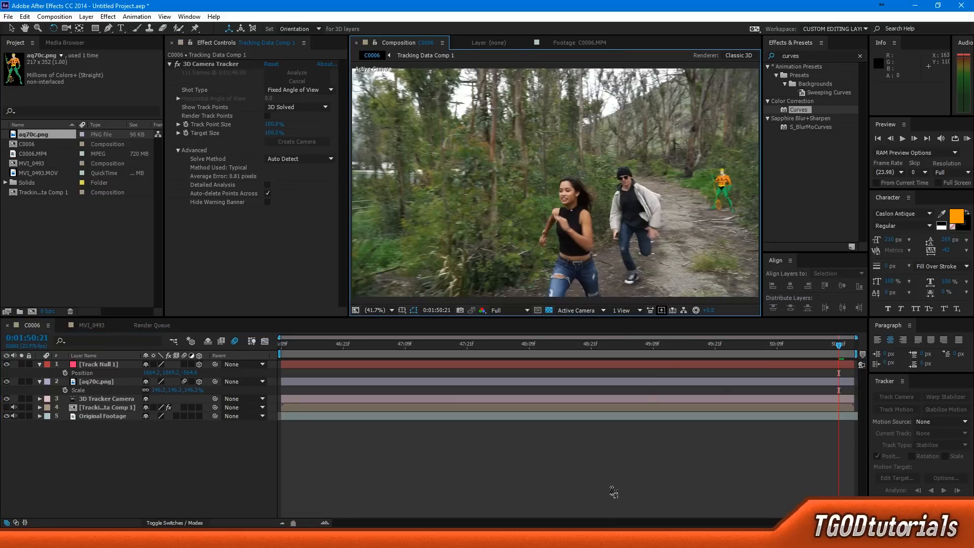
- Scrub C0006 back to 0:01:49:00, switch to the MVI_0493 composition and review its footage, stopping at 0:00:10:09
{"action": "left_click_drag", "start_coordinate": [841, 350], "coordinate": [590, 453]}
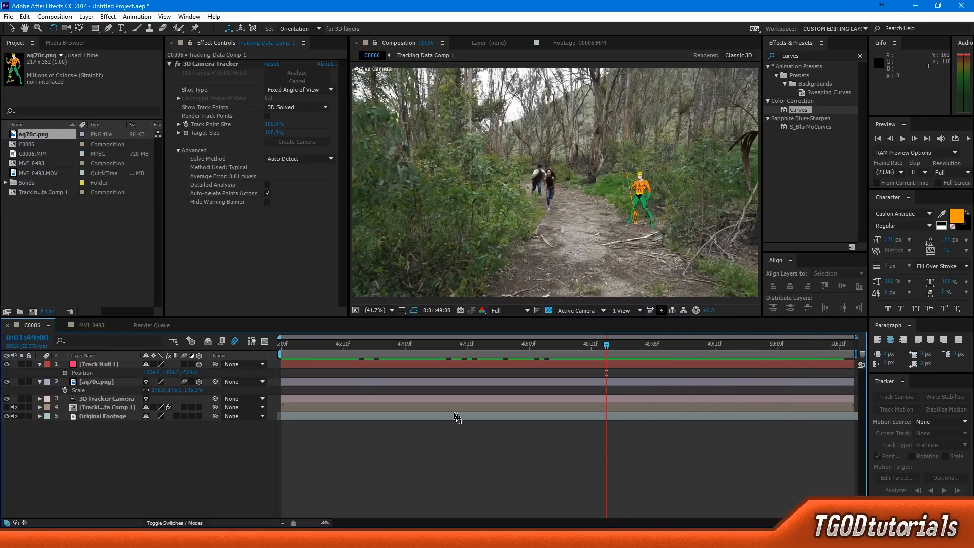
{"action": "left_click", "coordinate": [90, 326]}
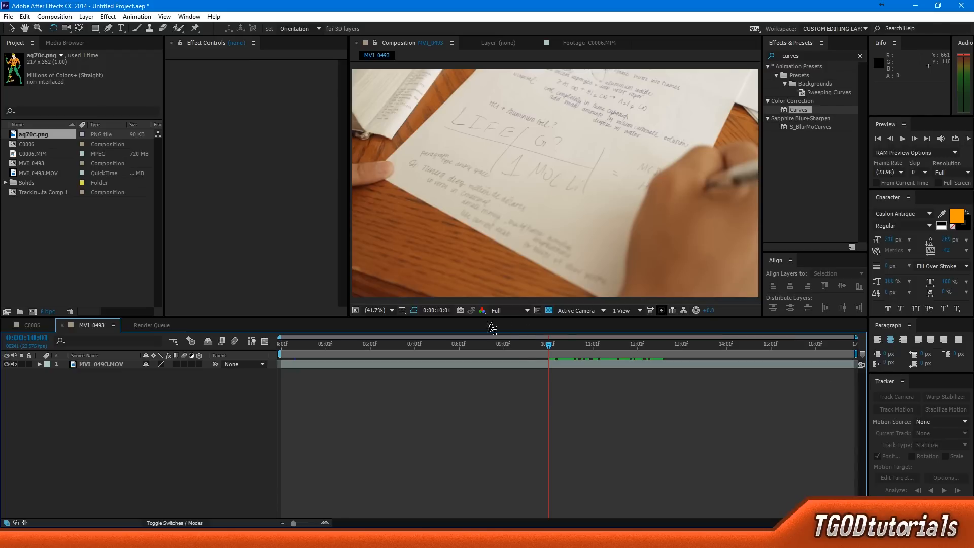
{"action": "left_click_drag", "start_coordinate": [547, 350], "coordinate": [700, 347]}
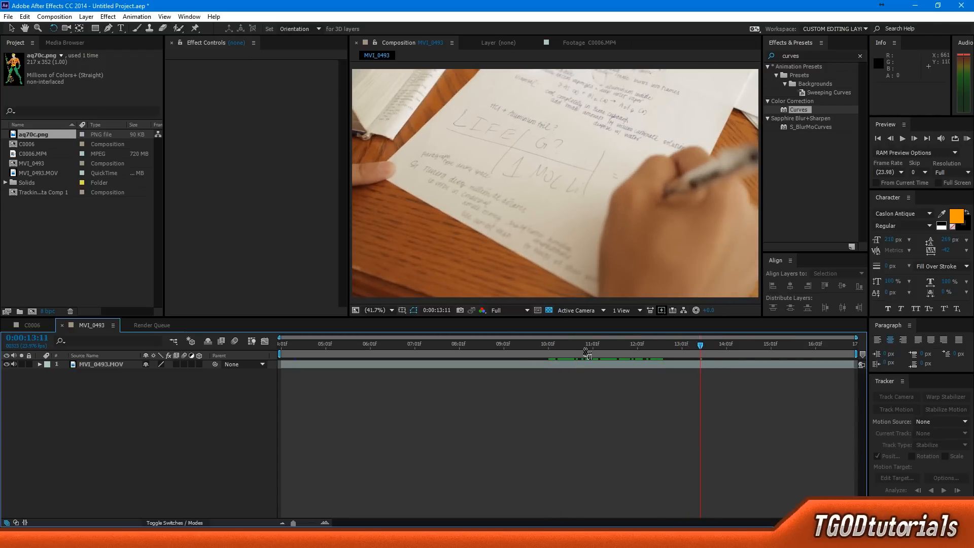
{"action": "left_click_drag", "start_coordinate": [587, 353], "coordinate": [381, 350]}
{"action": "left_click_drag", "start_coordinate": [297, 350], "coordinate": [567, 378]}
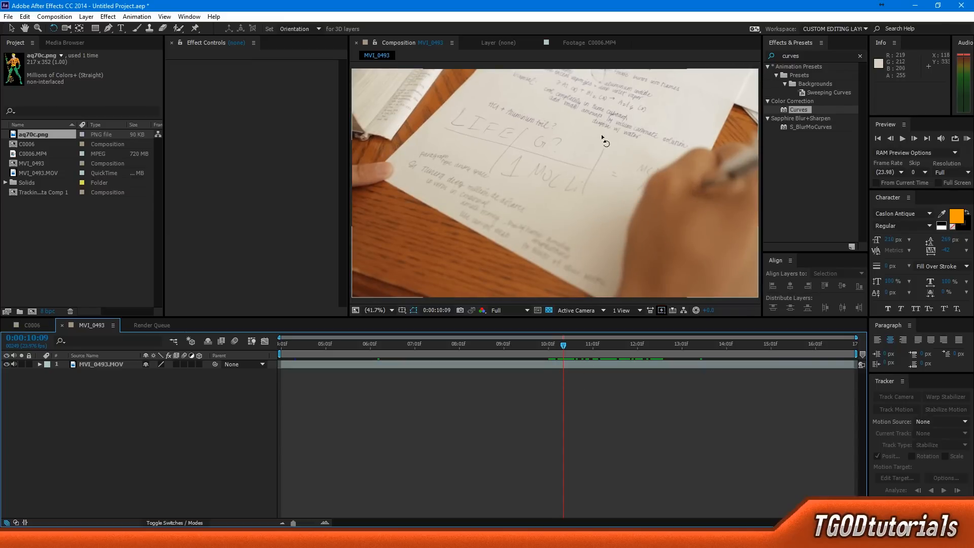
- Create a motion track for the MVI_0493.MOV layer and include rotation in addition to position
{"action": "key", "text": "v"}
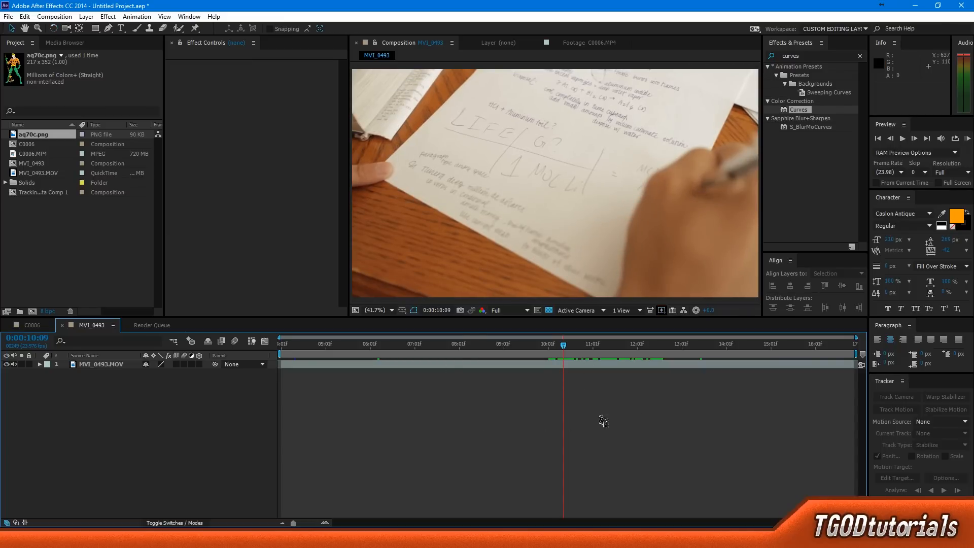
{"action": "left_click", "coordinate": [590, 366]}
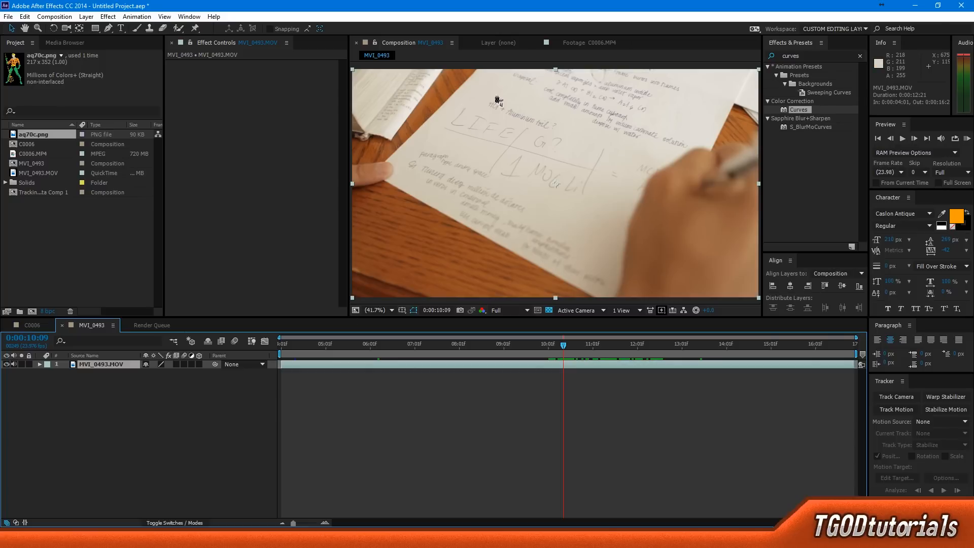
{"action": "left_click", "coordinate": [892, 386]}
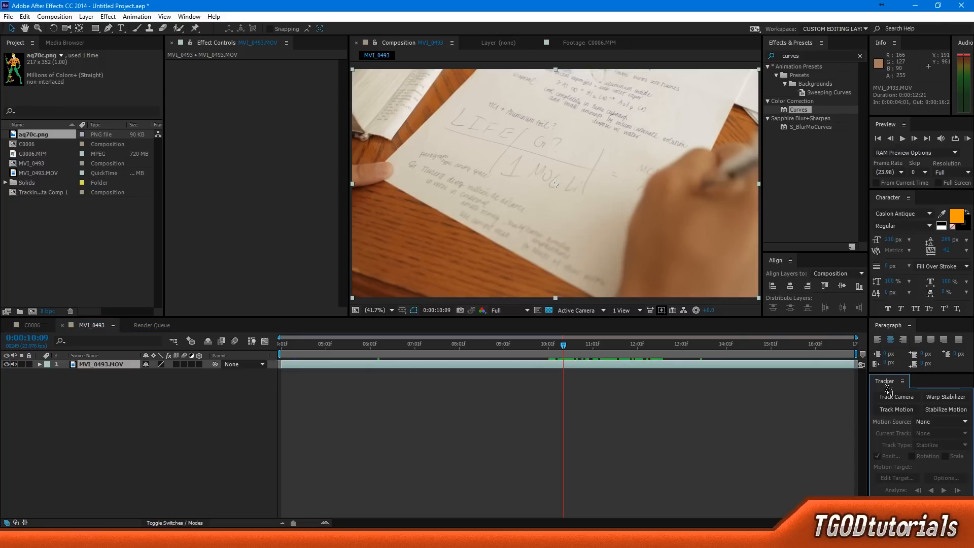
{"action": "left_click", "coordinate": [905, 412]}
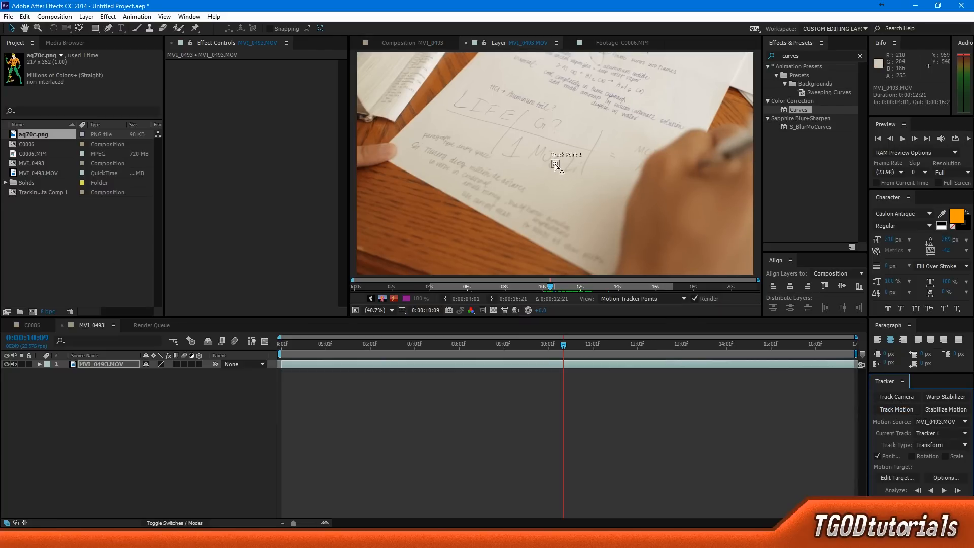
{"action": "left_click", "coordinate": [98, 379]}
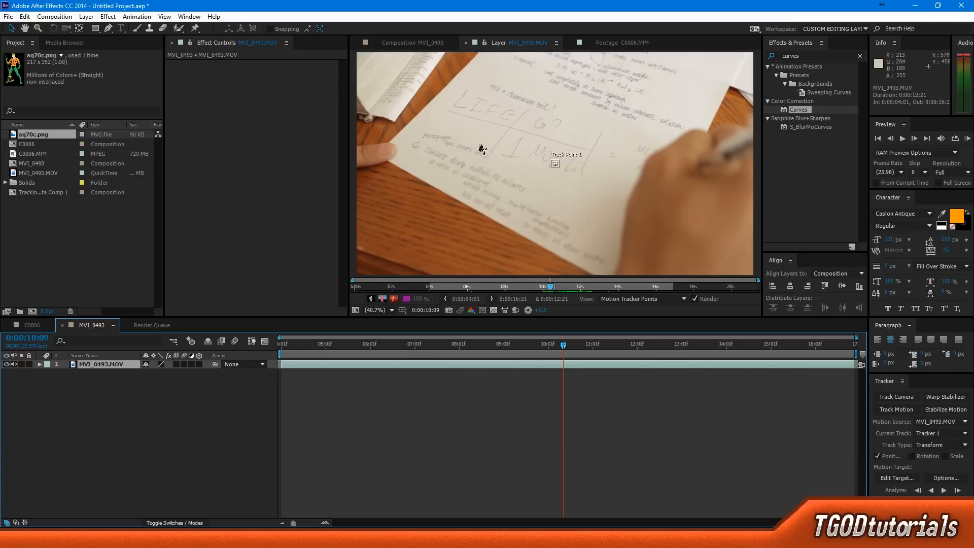
{"action": "left_click", "coordinate": [912, 457]}
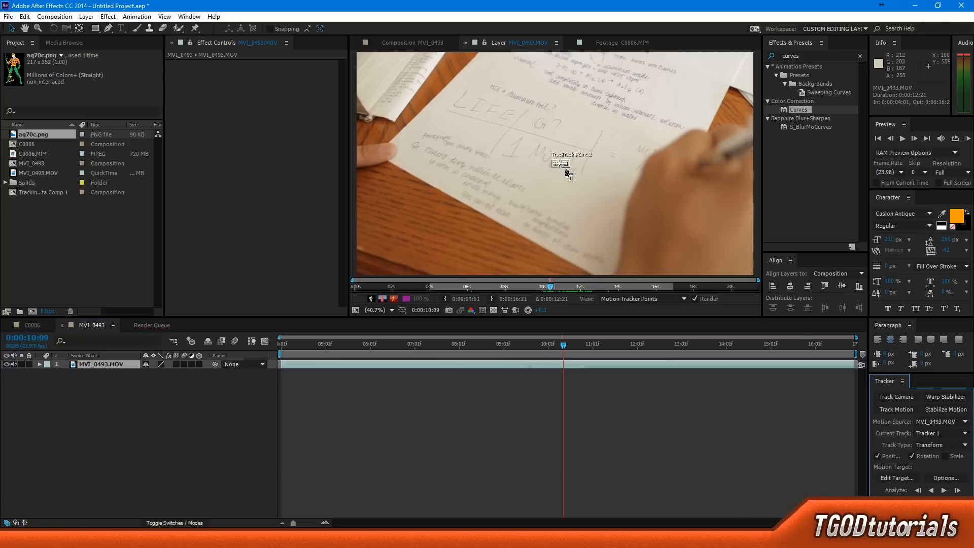
- Separate the two track points by moving Track Point 2 onto the paper just past the long stroke beside the large handwriting
{"action": "left_click_drag", "start_coordinate": [570, 171], "coordinate": [575, 171]}
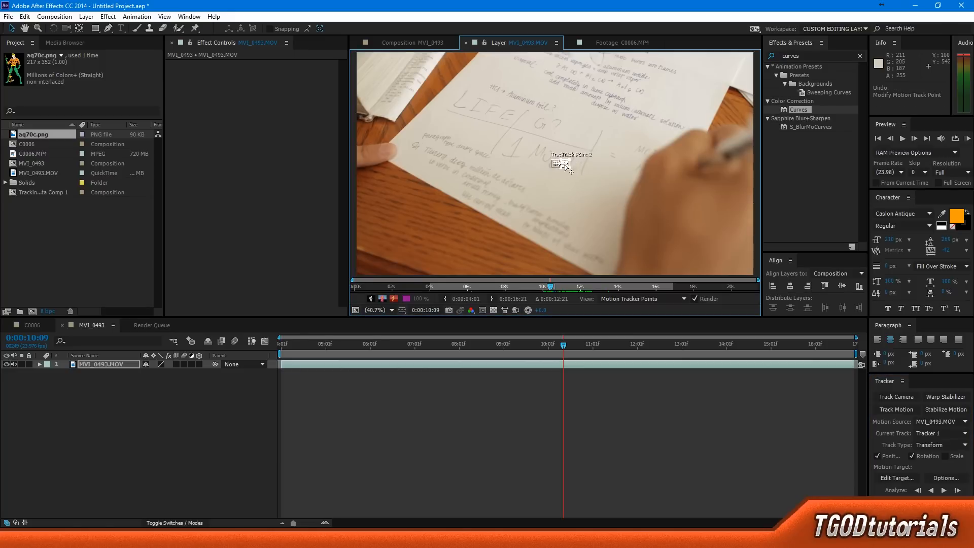
{"action": "scroll", "coordinate": [577, 177], "scroll_direction": "up", "scroll_amount": 3}
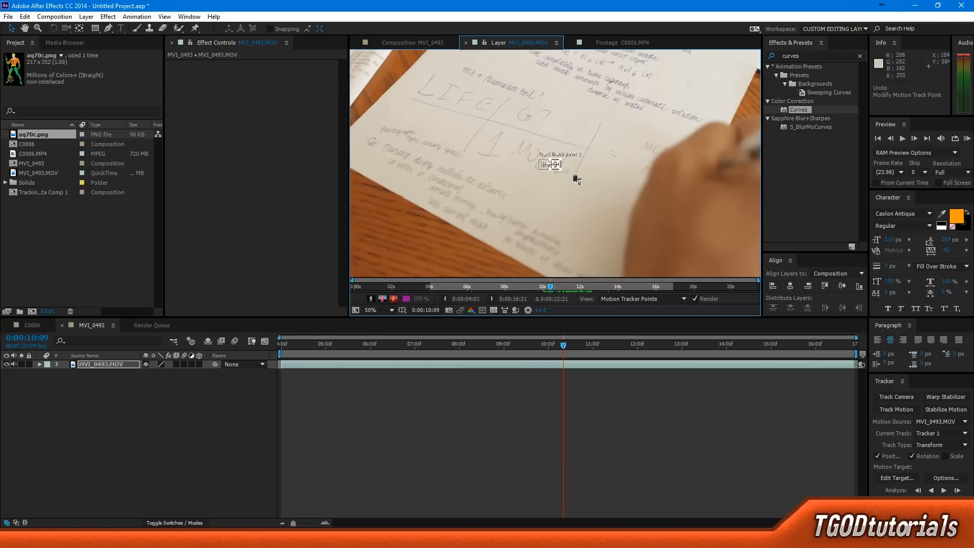
{"action": "left_click_drag", "start_coordinate": [558, 172], "coordinate": [668, 144]}
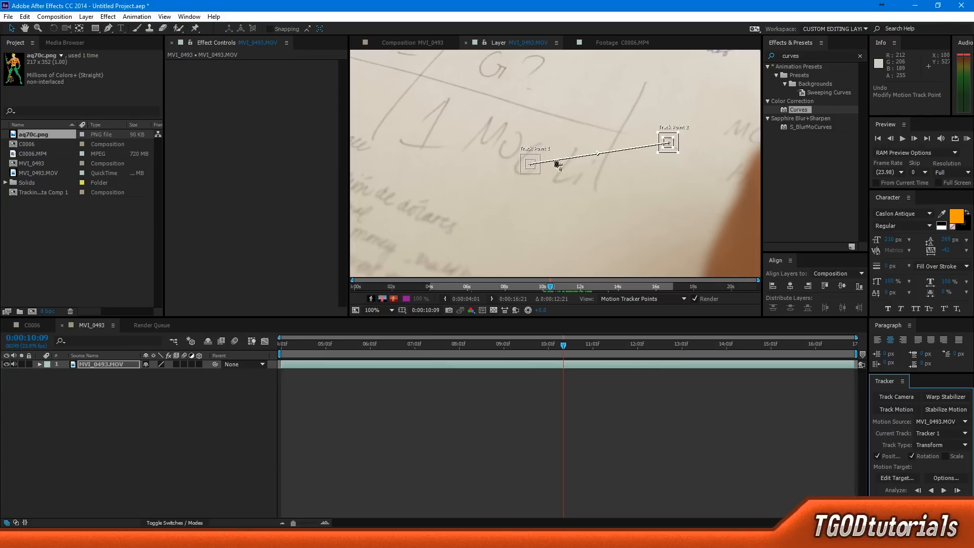
{"action": "scroll", "coordinate": [632, 172], "scroll_direction": "down", "scroll_amount": 3}
{"action": "scroll", "coordinate": [628, 174], "scroll_direction": "up", "scroll_amount": 1}
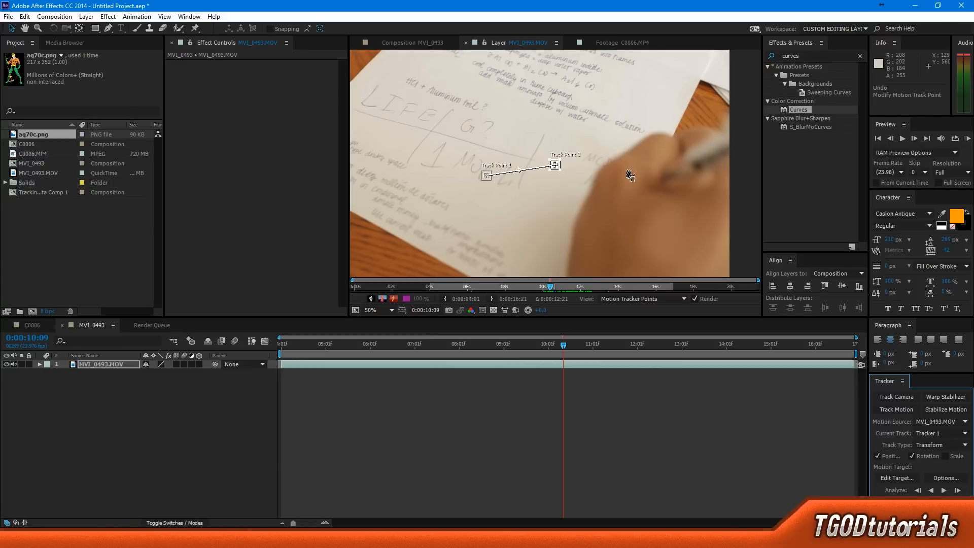
{"action": "left_click_drag", "start_coordinate": [585, 182], "coordinate": [676, 180]}
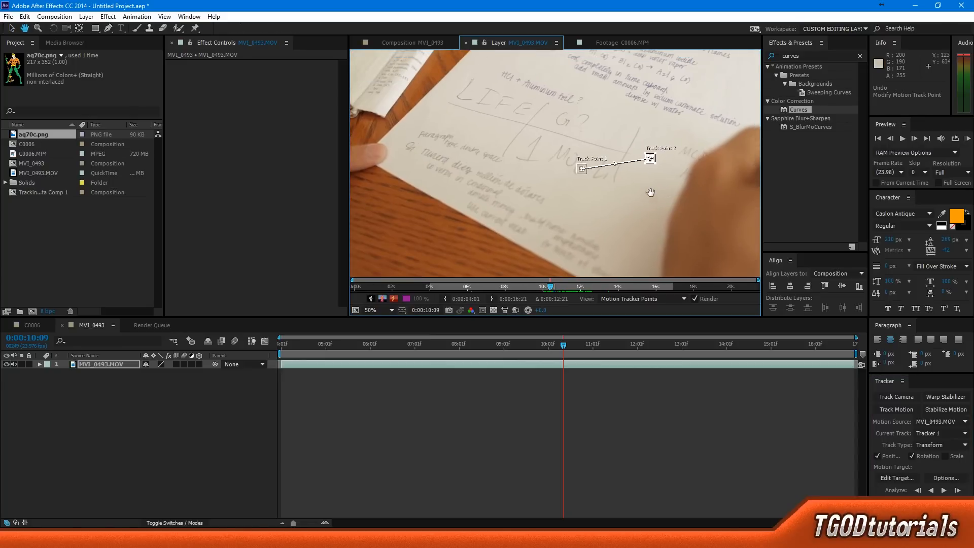
- Include scale in the motion track and add a null object to the MVI_0493 composition
{"action": "left_click", "coordinate": [945, 456]}
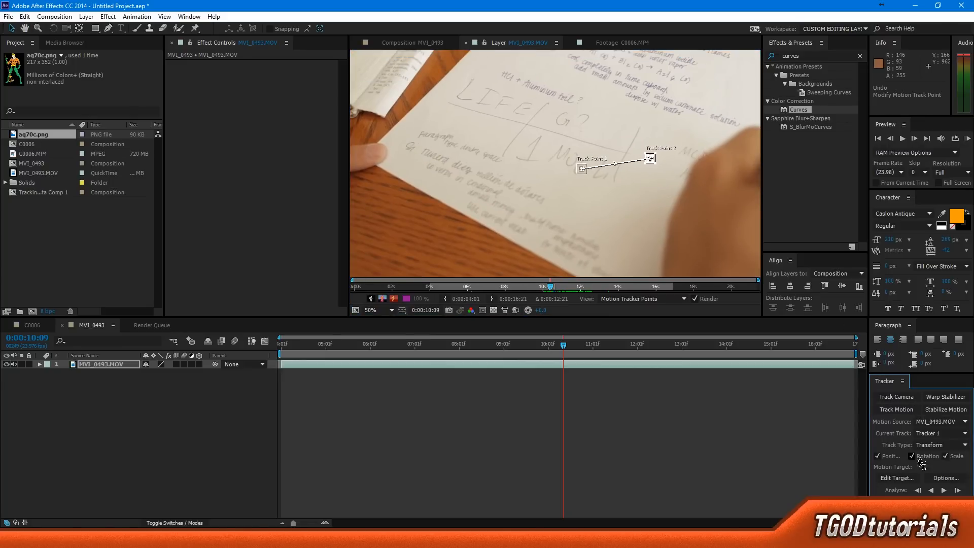
{"action": "left_click", "coordinate": [904, 479]}
{"action": "right_click", "coordinate": [146, 400]}
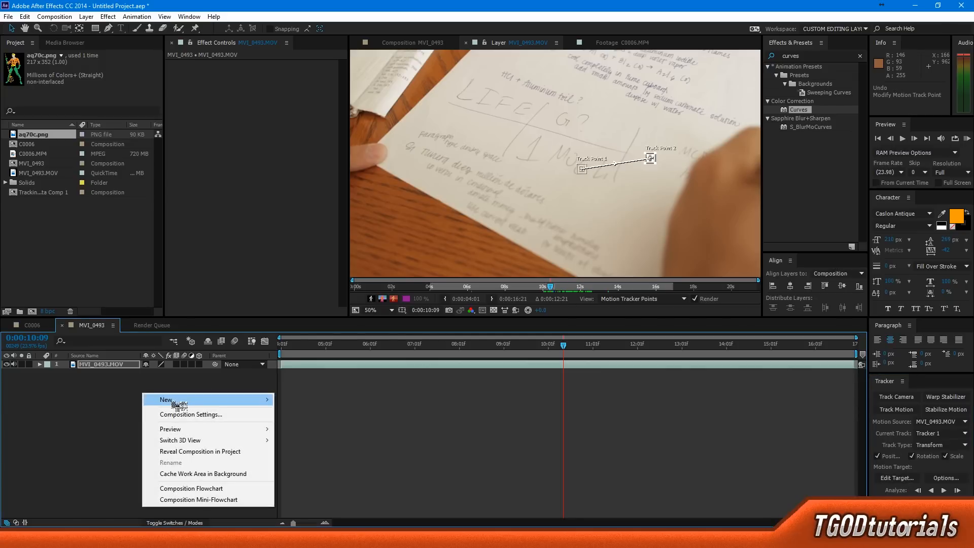
{"action": "mouse_move", "coordinate": [178, 405]}
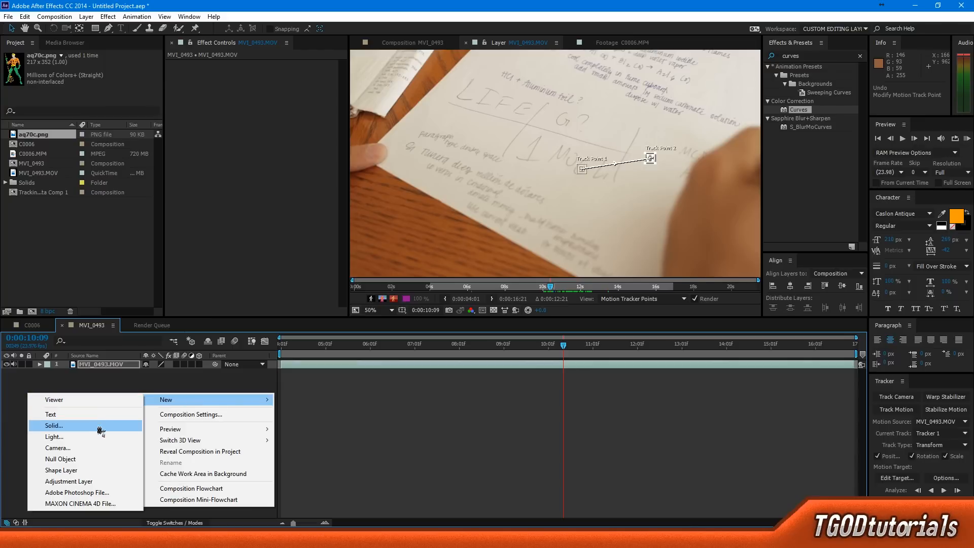
{"action": "left_click", "coordinate": [64, 462]}
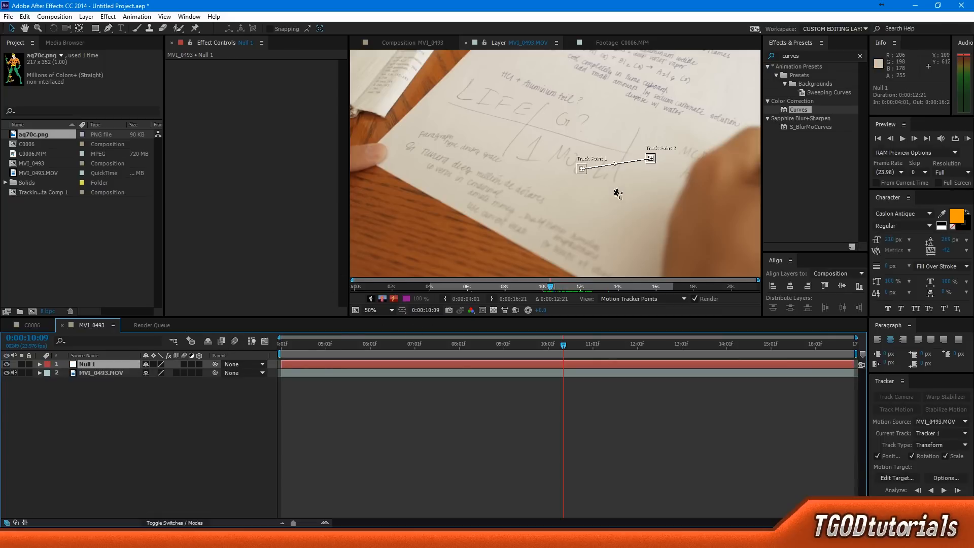
- Place Track Point 1 over the large handwritten 1, with a large search region and a small feature region at its centre
{"action": "scroll", "coordinate": [582, 171], "scroll_direction": "down", "scroll_amount": 1}
{"action": "scroll", "coordinate": [577, 173], "scroll_direction": "up", "scroll_amount": 1}
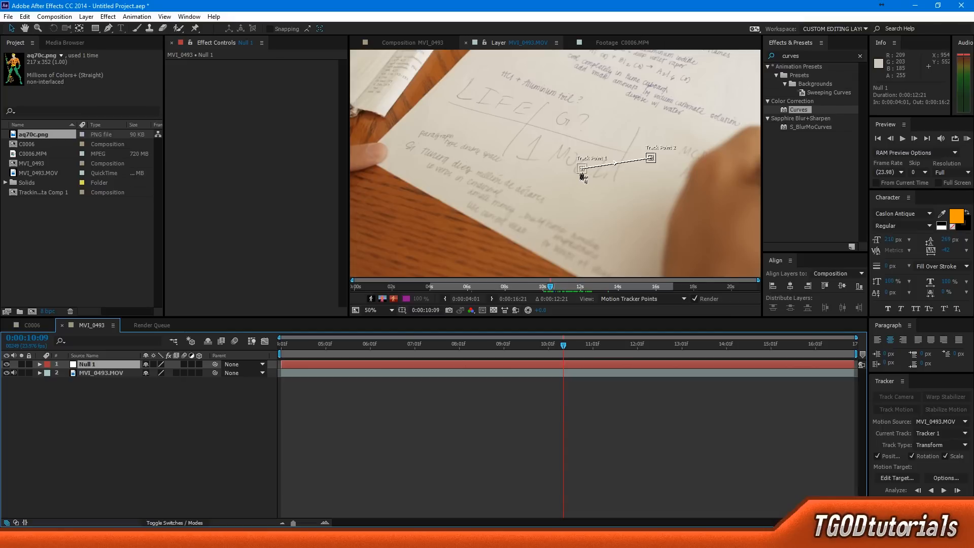
{"action": "scroll", "coordinate": [584, 173], "scroll_direction": "up", "scroll_amount": 1}
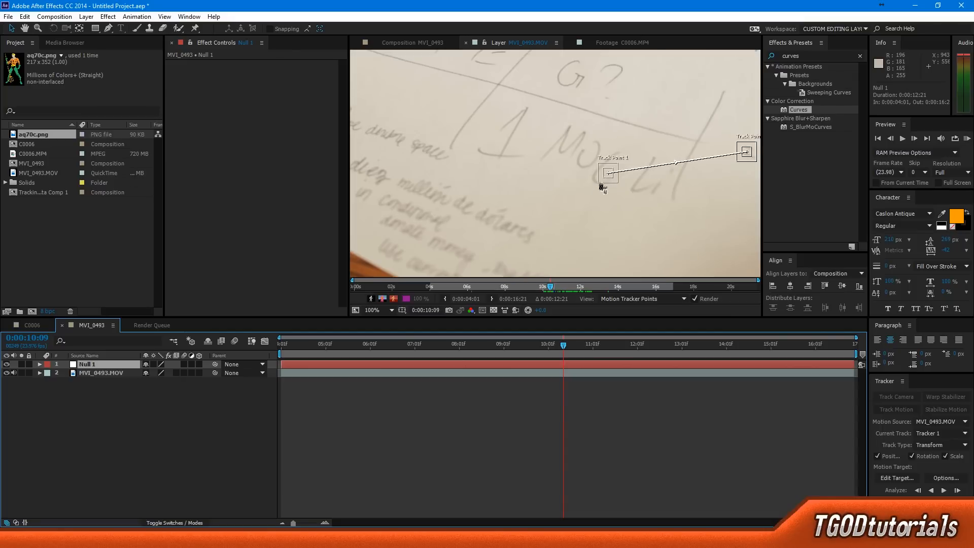
{"action": "left_click", "coordinate": [605, 182]}
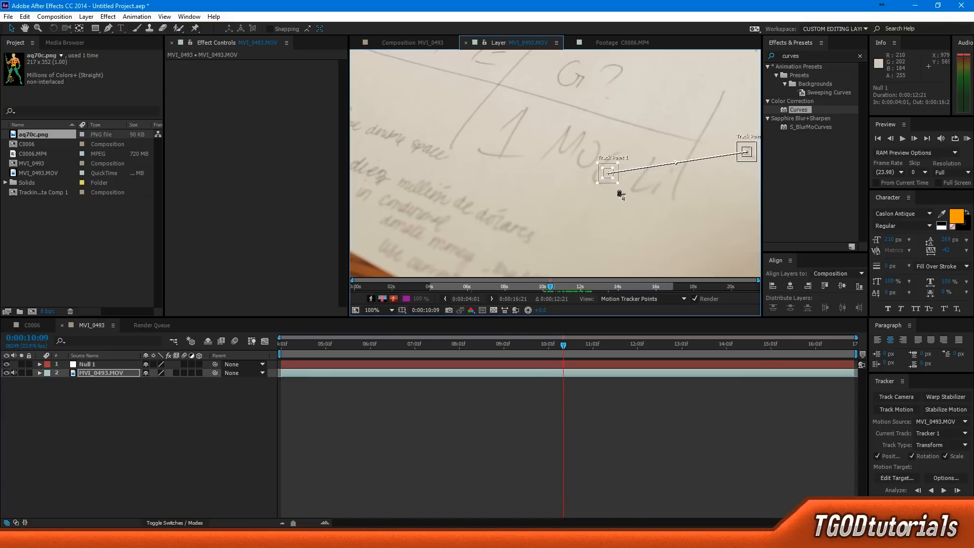
{"action": "left_click_drag", "start_coordinate": [601, 189], "coordinate": [537, 107]}
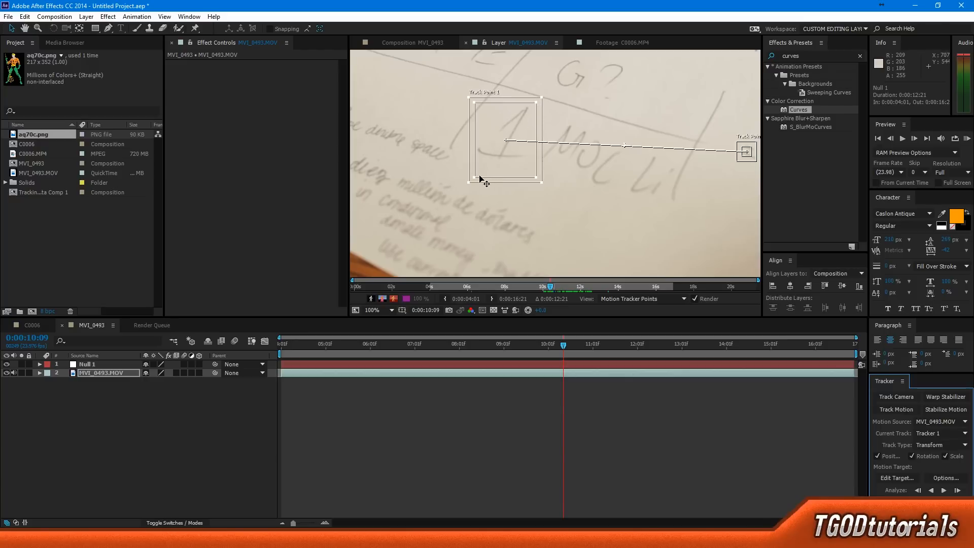
{"action": "left_click_drag", "start_coordinate": [476, 182], "coordinate": [478, 180]}
{"action": "left_click_drag", "start_coordinate": [511, 145], "coordinate": [509, 138]}
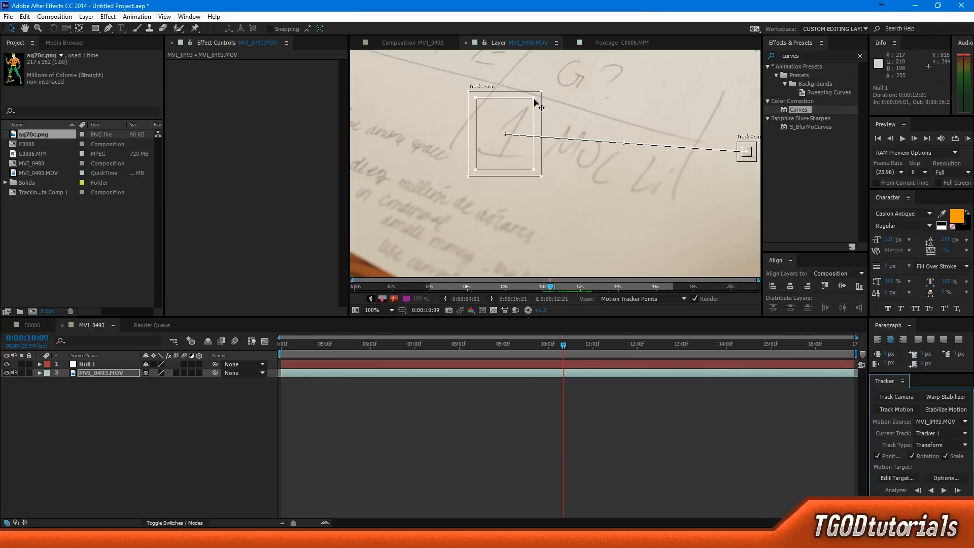
{"action": "left_click_drag", "start_coordinate": [534, 104], "coordinate": [516, 120]}
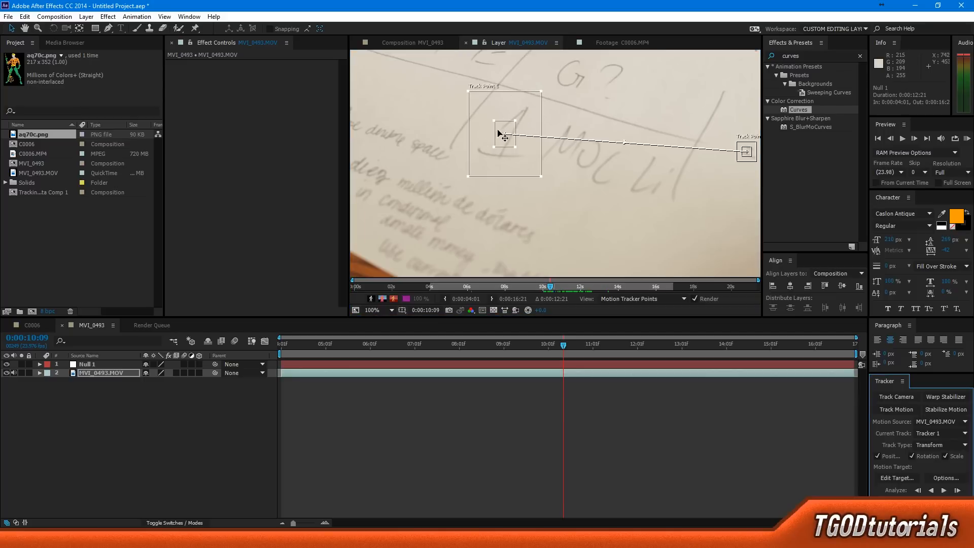
- Try stretching Track Point 1's search region across most of the page, and shrink it back around the feature region
{"action": "scroll", "coordinate": [552, 151], "scroll_direction": "down", "scroll_amount": 2}
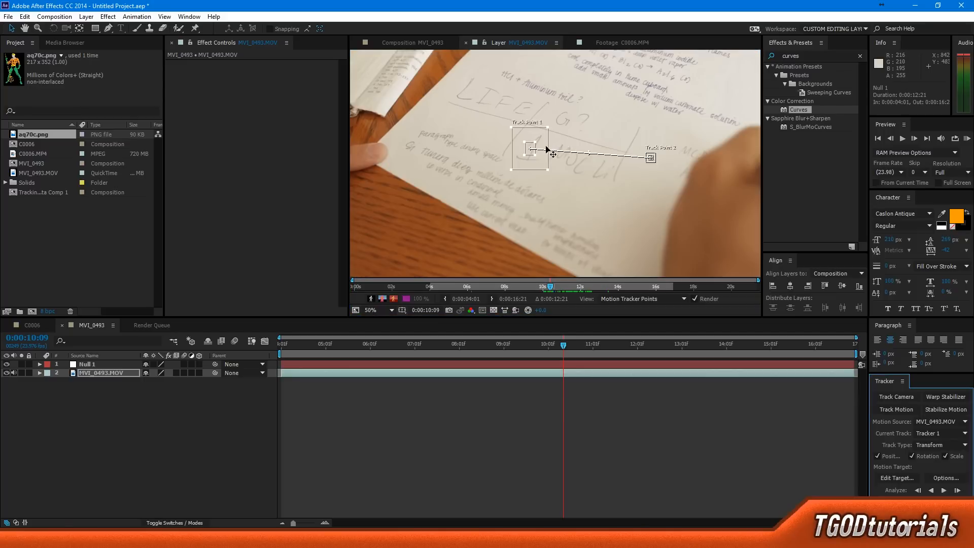
{"action": "scroll", "coordinate": [542, 152], "scroll_direction": "up", "scroll_amount": 2}
{"action": "scroll", "coordinate": [553, 138], "scroll_direction": "down", "scroll_amount": 2}
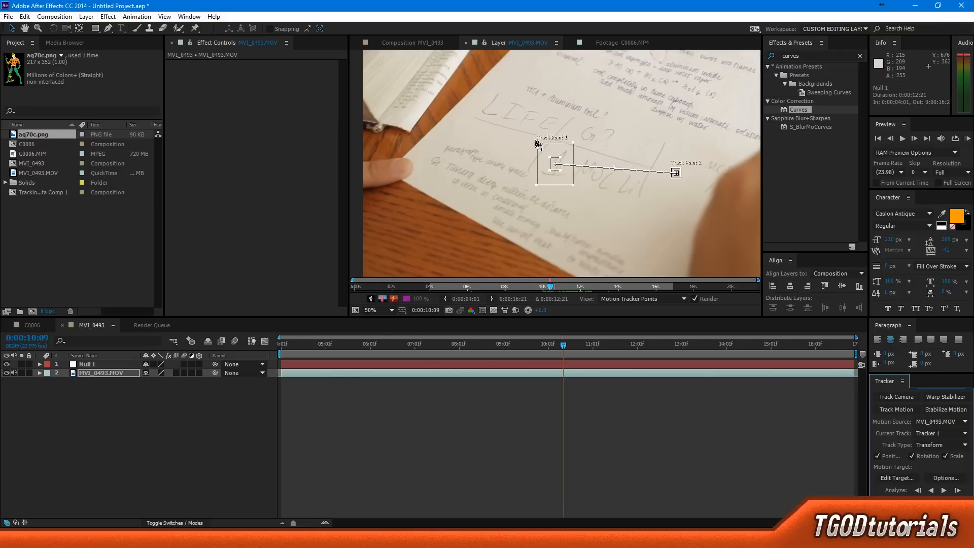
{"action": "left_click_drag", "start_coordinate": [541, 147], "coordinate": [441, 76]}
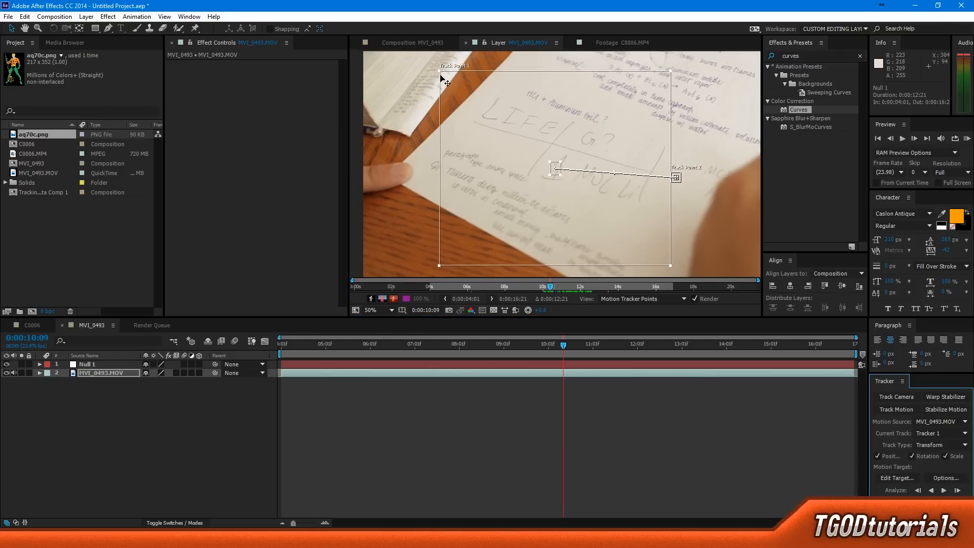
{"action": "left_click_drag", "start_coordinate": [443, 76], "coordinate": [503, 171]}
- Move Track Point 1 onto the book page's corner against the wooden table and tighten its feature and search regions
{"action": "key", "text": "comma"}
{"action": "key", "text": "comma"}
{"action": "scroll", "coordinate": [505, 168], "scroll_direction": "up", "scroll_amount": 2}
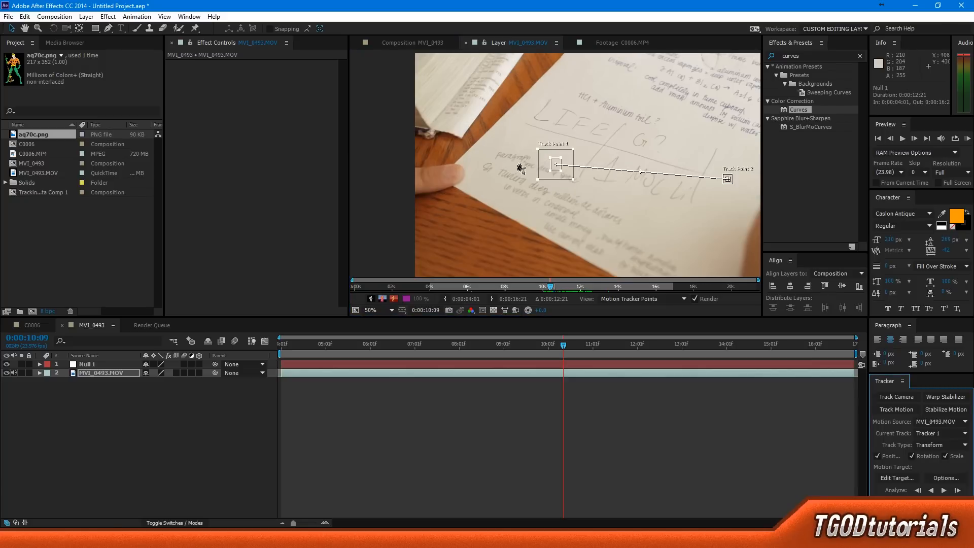
{"action": "left_click_drag", "start_coordinate": [560, 172], "coordinate": [462, 144]}
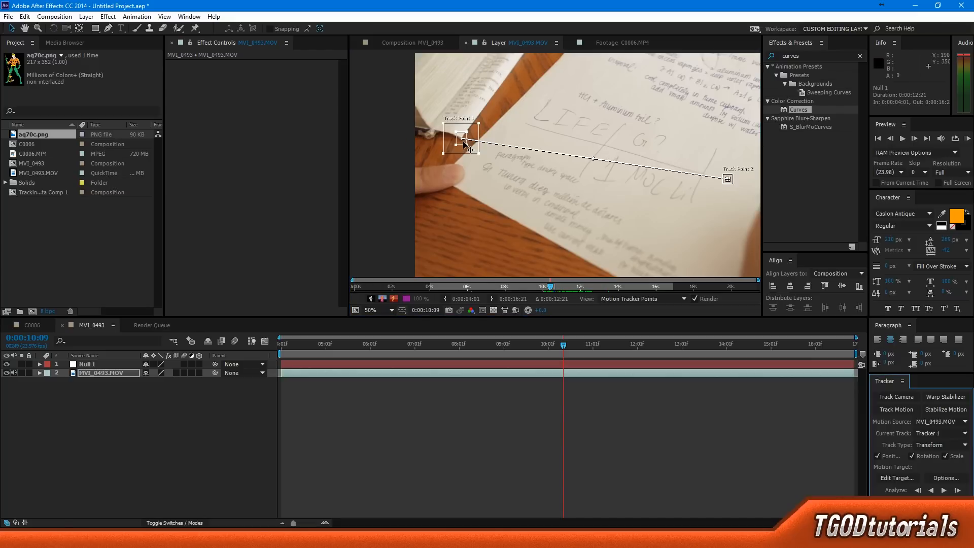
{"action": "scroll", "coordinate": [459, 136], "scroll_direction": "up", "scroll_amount": 2}
{"action": "scroll", "coordinate": [557, 164], "scroll_direction": "up", "scroll_amount": 4}
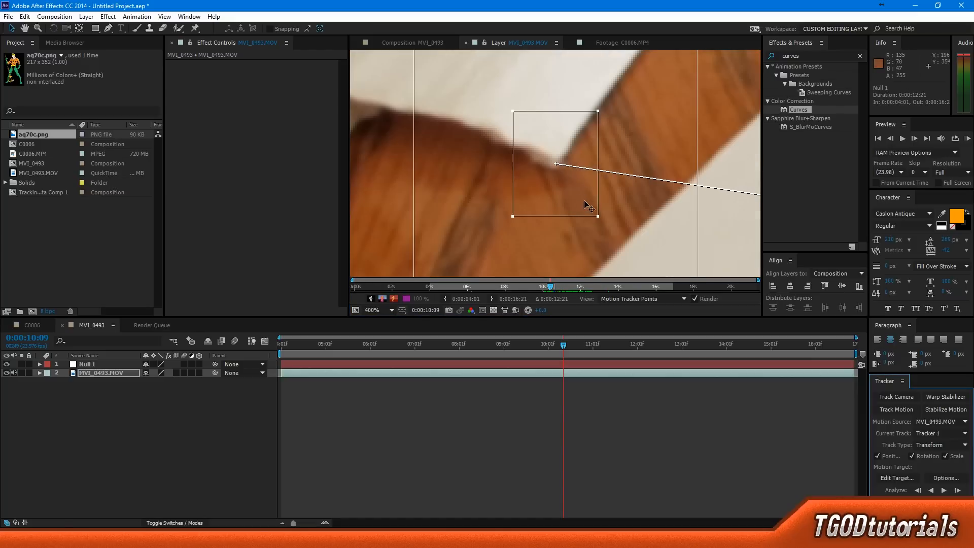
{"action": "left_click_drag", "start_coordinate": [599, 221], "coordinate": [595, 208]}
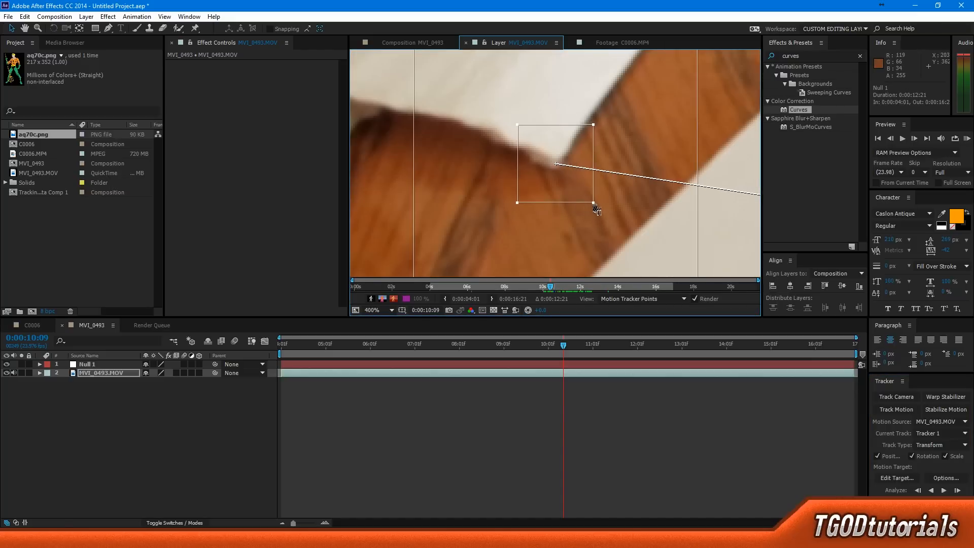
{"action": "scroll", "coordinate": [627, 219], "scroll_direction": "down", "scroll_amount": 4}
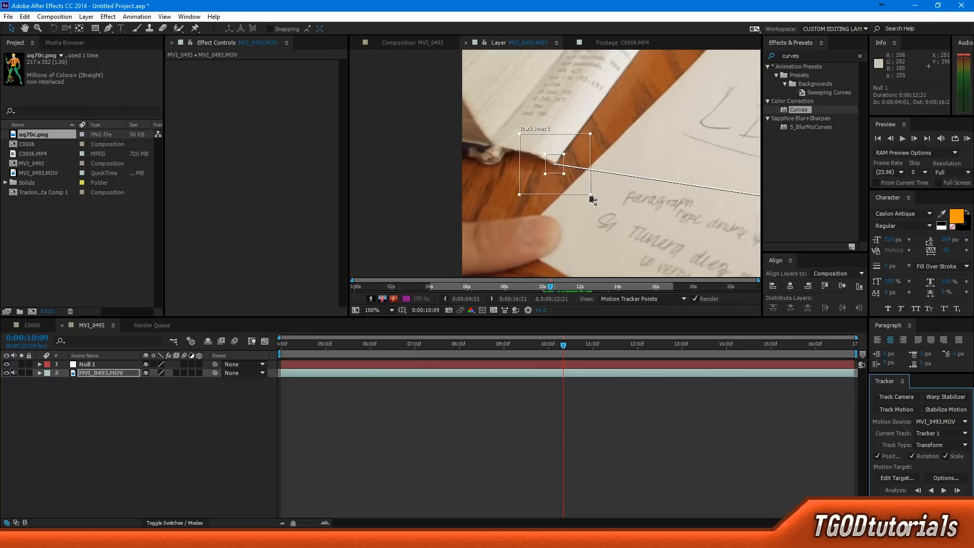
{"action": "left_click_drag", "start_coordinate": [592, 199], "coordinate": [576, 186]}
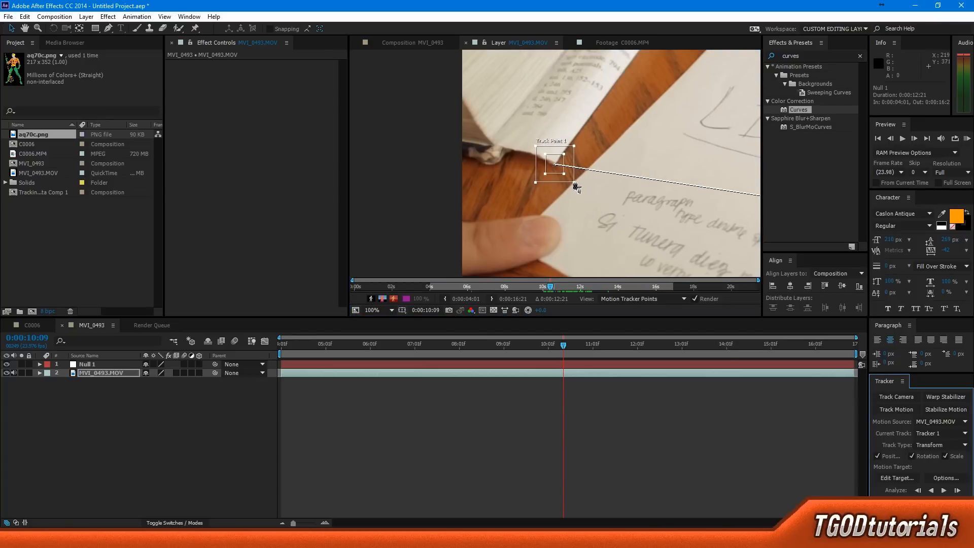
- Move Track Point 2 back across the page onto the handwritten LIFE heading
{"action": "scroll", "coordinate": [637, 185], "scroll_direction": "down", "scroll_amount": 1}
{"action": "left_click_drag", "start_coordinate": [671, 207], "coordinate": [476, 191]}
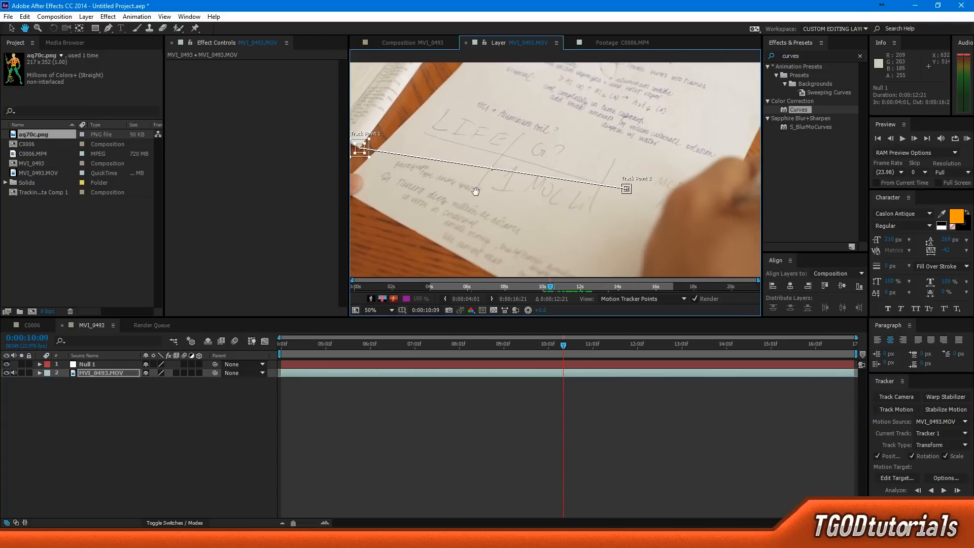
{"action": "left_click_drag", "start_coordinate": [671, 187], "coordinate": [542, 212]}
{"action": "scroll", "coordinate": [536, 223], "scroll_direction": "up", "scroll_amount": 1}
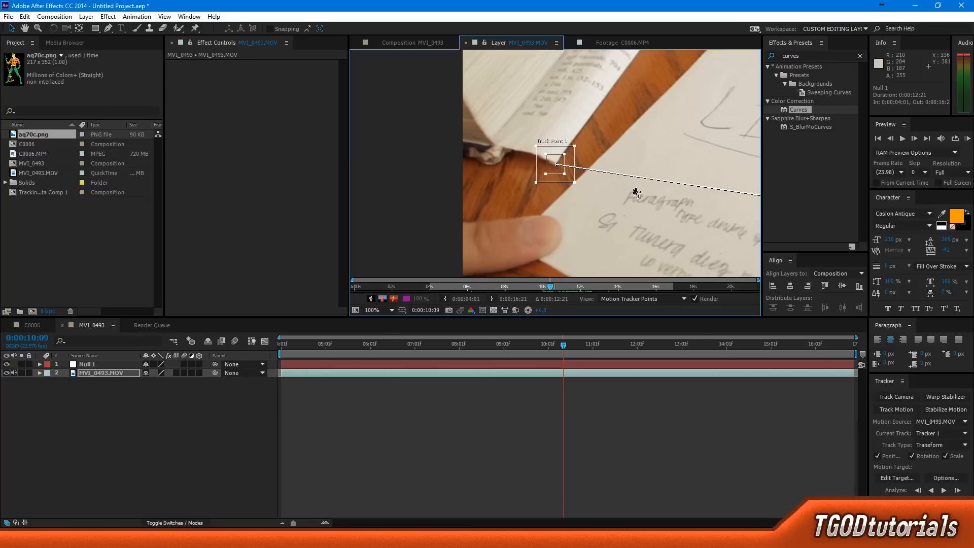
{"action": "scroll", "coordinate": [636, 193], "scroll_direction": "down", "scroll_amount": 2}
{"action": "scroll", "coordinate": [689, 189], "scroll_direction": "up", "scroll_amount": 3}
{"action": "key", "text": "v"}
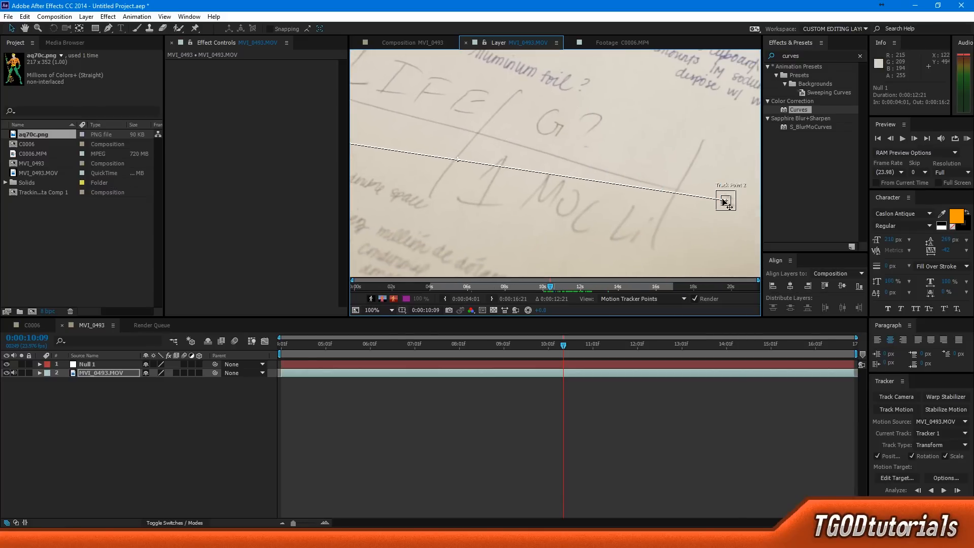
{"action": "left_click_drag", "start_coordinate": [723, 204], "coordinate": [362, 139]}
{"action": "key", "text": "h"}
{"action": "left_click_drag", "start_coordinate": [435, 185], "coordinate": [723, 215]}
{"action": "key", "text": "v"}
{"action": "left_click_drag", "start_coordinate": [653, 171], "coordinate": [420, 194]}
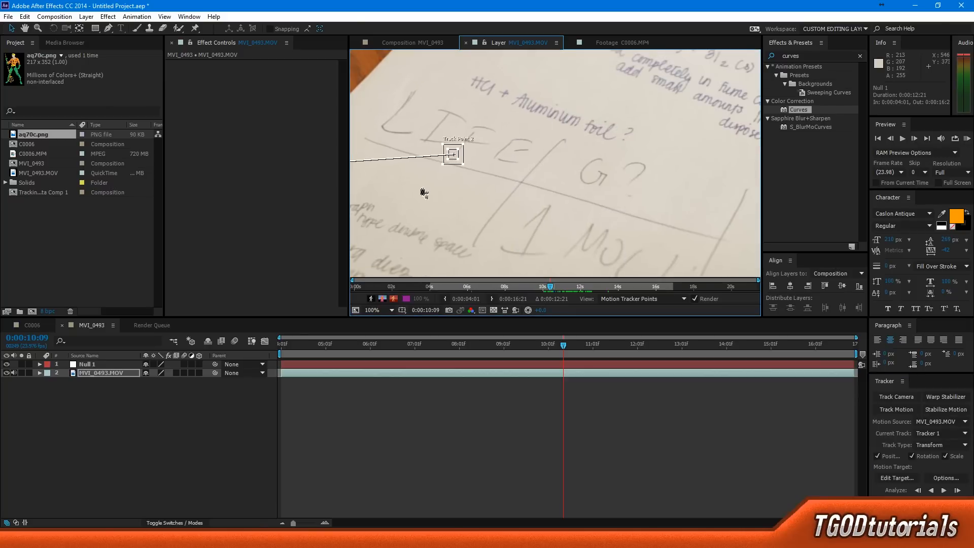
{"action": "key", "text": "comma"}
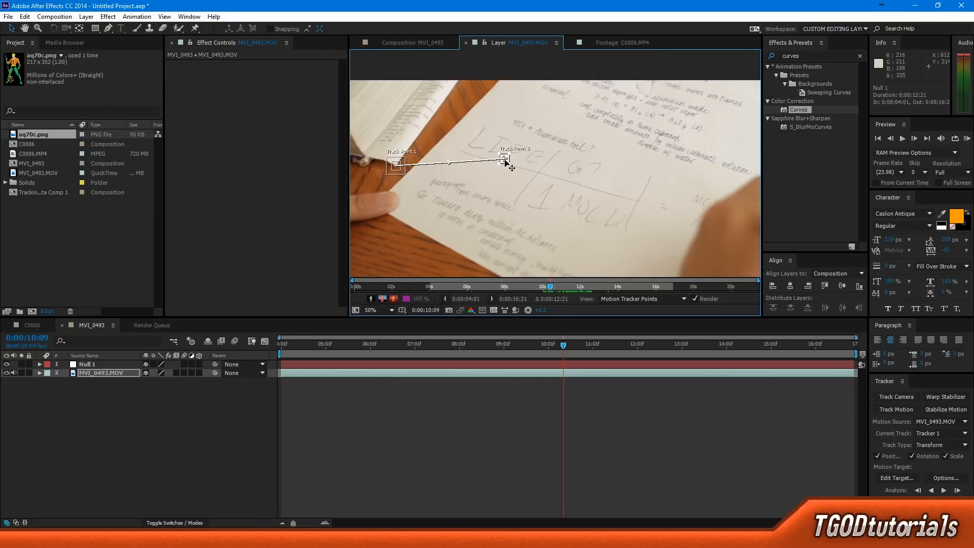
- Position Track Point 2 on the paper's far corner above the writing hand, where it meets the table, and slightly enlarge its region
{"action": "left_click_drag", "start_coordinate": [505, 161], "coordinate": [573, 143]}
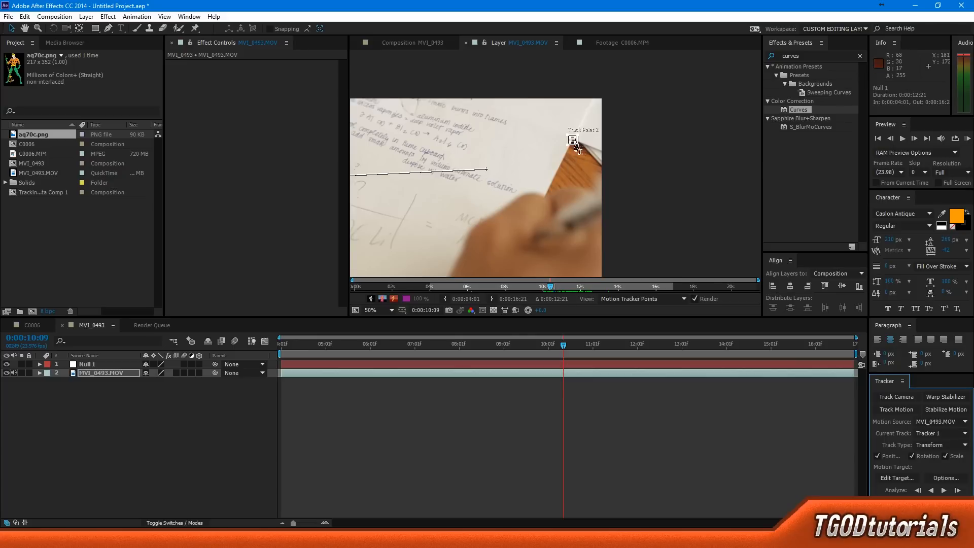
{"action": "key", "text": "ctrl+z"}
{"action": "scroll", "coordinate": [486, 172], "scroll_direction": "up", "scroll_amount": 2}
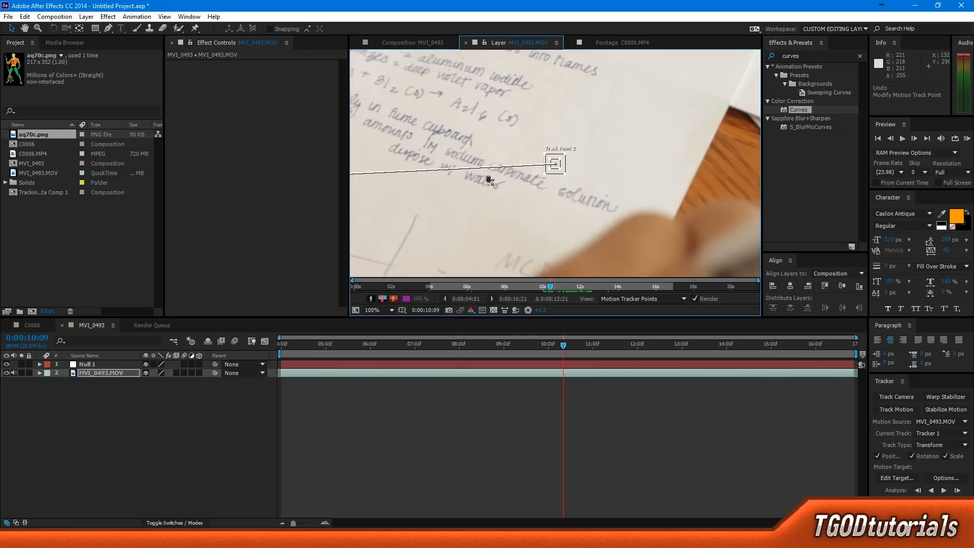
{"action": "left_click_drag", "start_coordinate": [556, 167], "coordinate": [732, 116]}
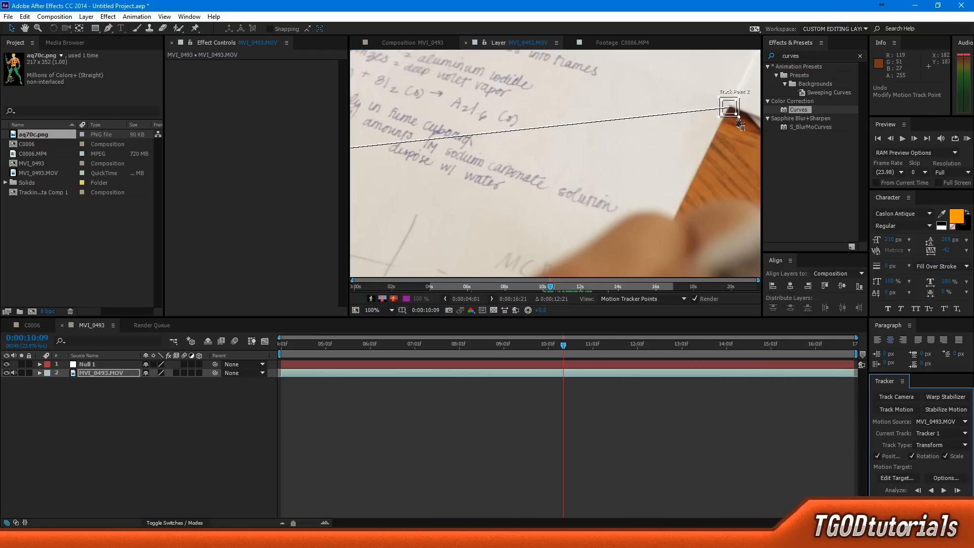
{"action": "left_click_drag", "start_coordinate": [739, 120], "coordinate": [745, 123]}
{"action": "scroll", "coordinate": [689, 144], "scroll_direction": "down", "scroll_amount": 4}
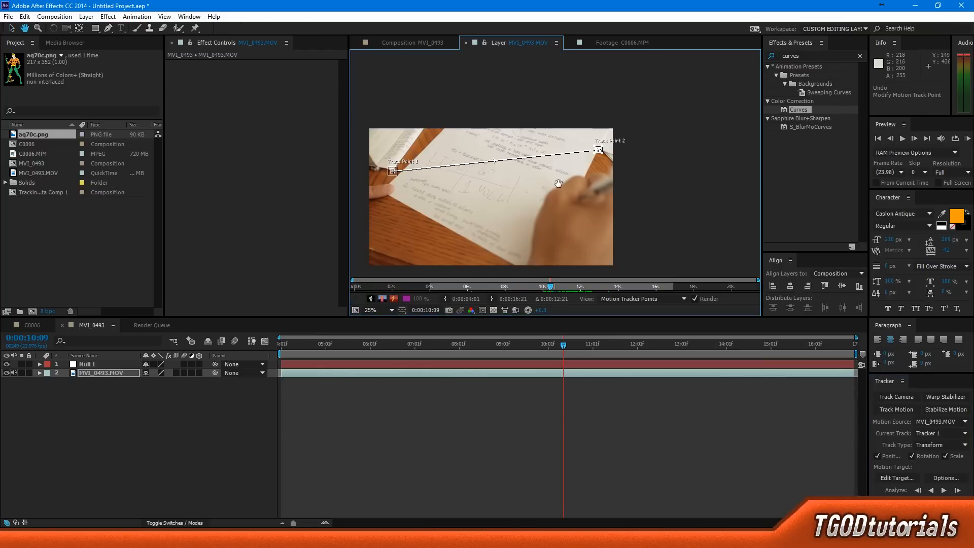
{"action": "scroll", "coordinate": [637, 169], "scroll_direction": "up", "scroll_amount": 2}
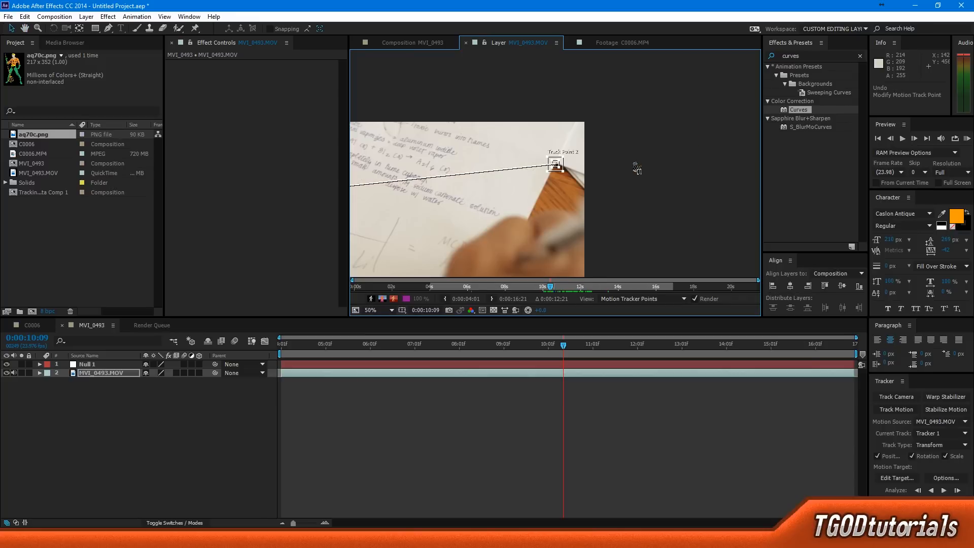
{"action": "scroll", "coordinate": [619, 181], "scroll_direction": "down", "scroll_amount": 2}
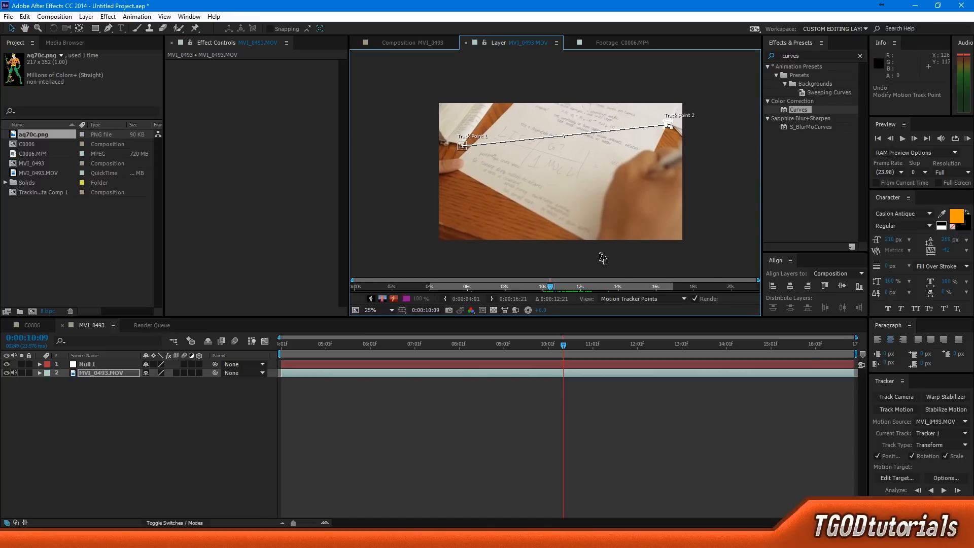
{"action": "key", "text": "shift+slash"}
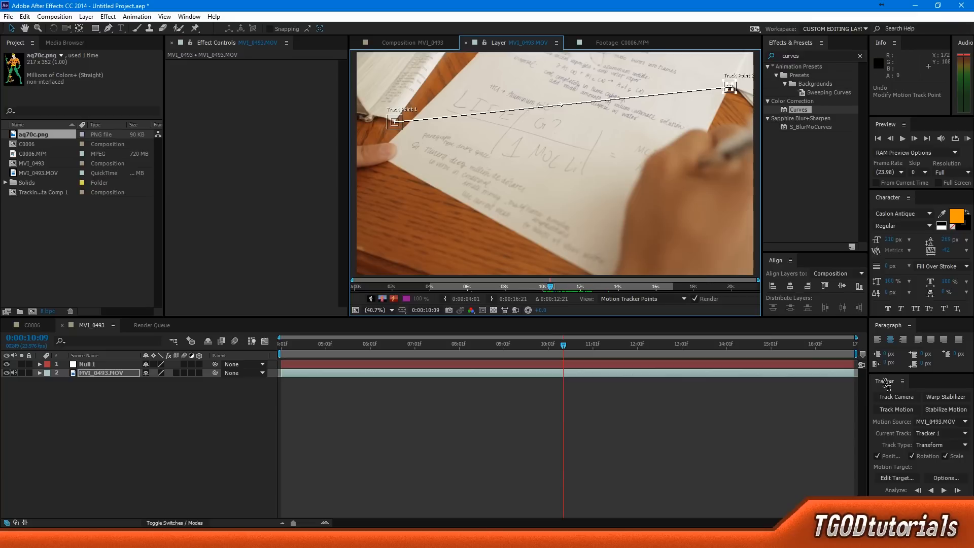
- Set the Null 1 layer as the motion target of the track
{"action": "left_click", "coordinate": [893, 391]}
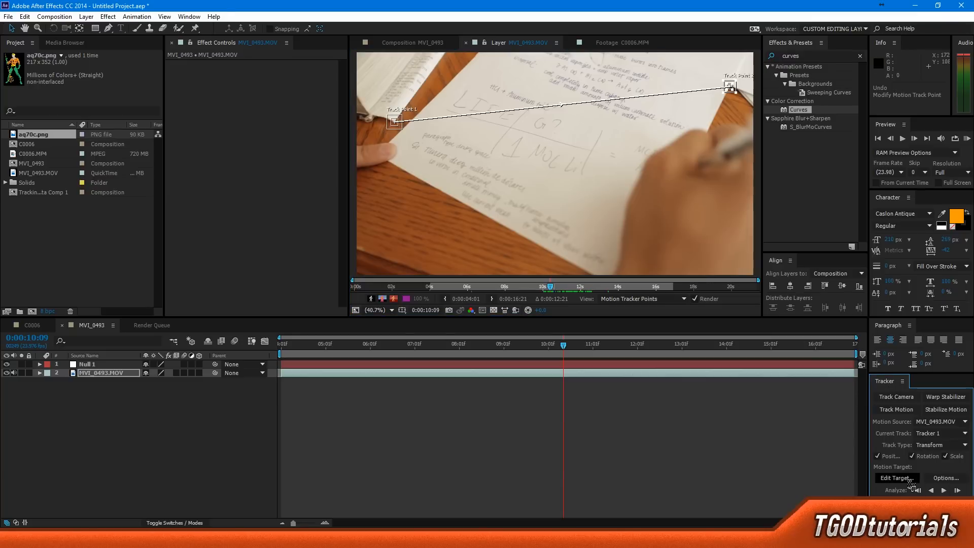
{"action": "left_click", "coordinate": [897, 478]}
{"action": "left_click", "coordinate": [487, 254]}
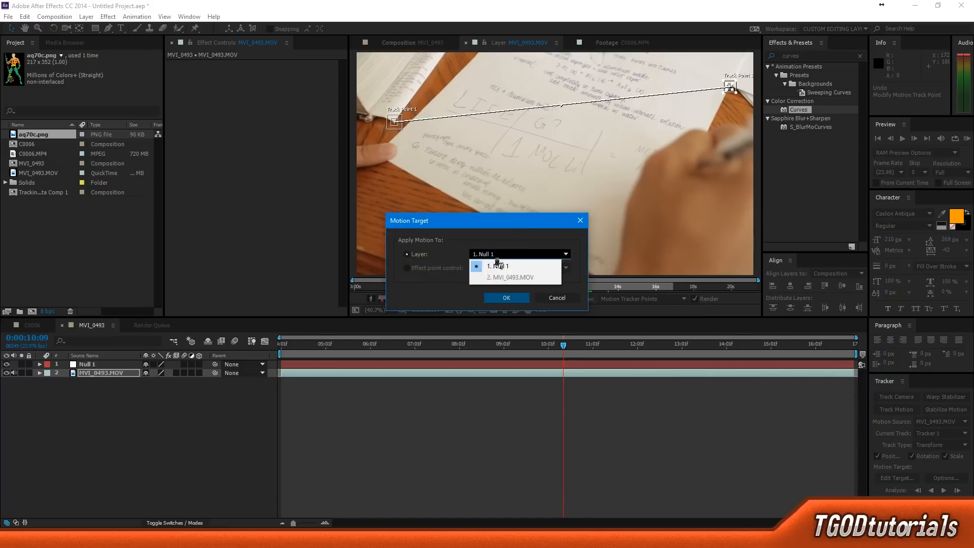
{"action": "left_click", "coordinate": [487, 261]}
{"action": "left_click", "coordinate": [505, 298]}
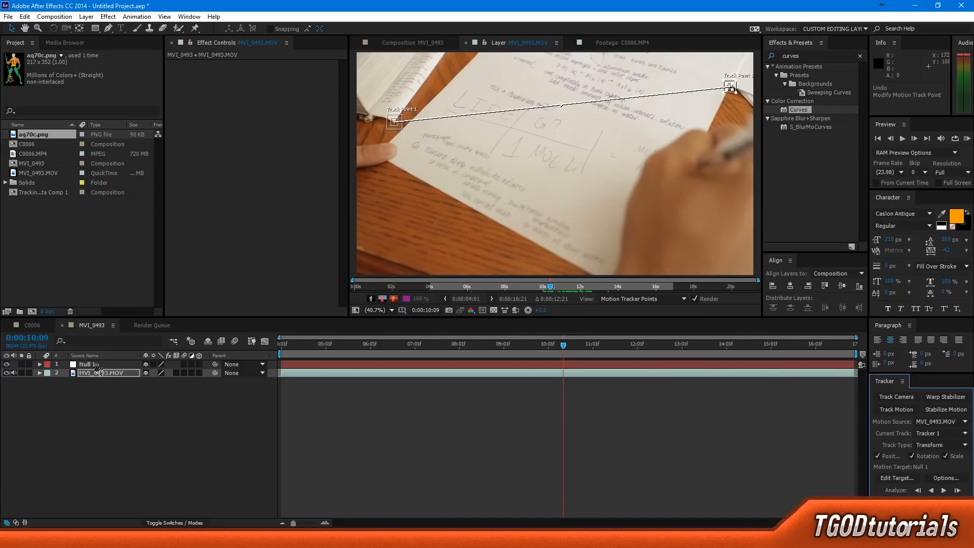
- Analyze both track points forward from 0:00:10:09 to the end of the clip, keeping the Built-in luminance tracker options
{"action": "left_click", "coordinate": [946, 478]}
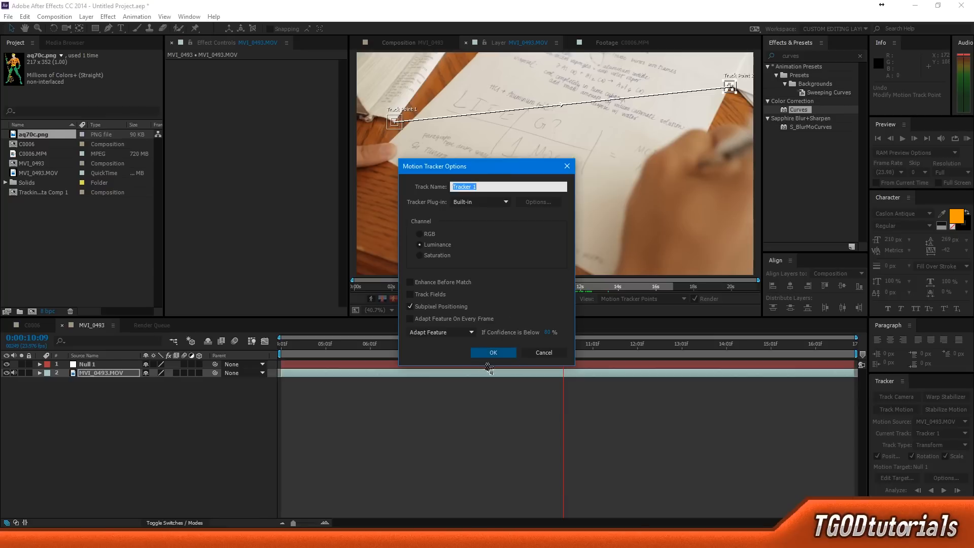
{"action": "left_click", "coordinate": [491, 353]}
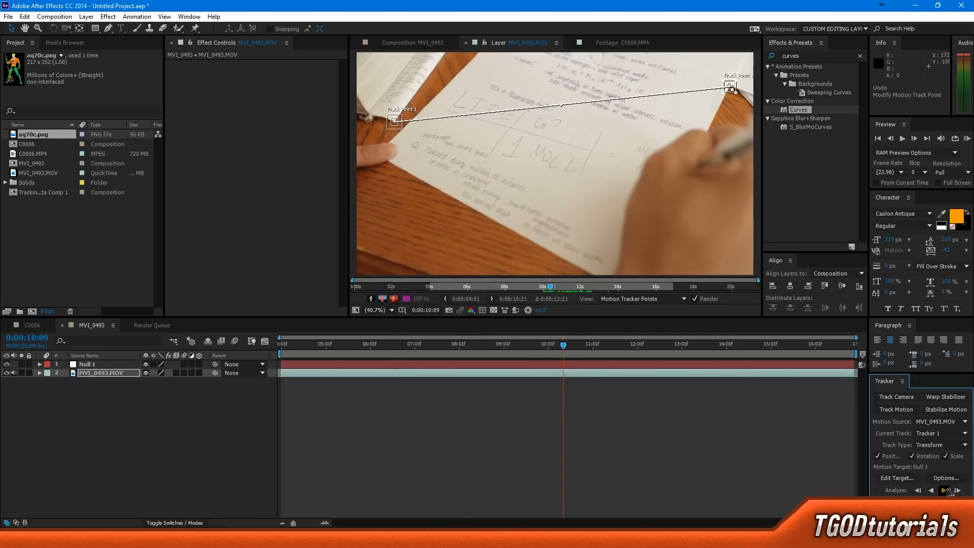
{"action": "left_click", "coordinate": [946, 491]}
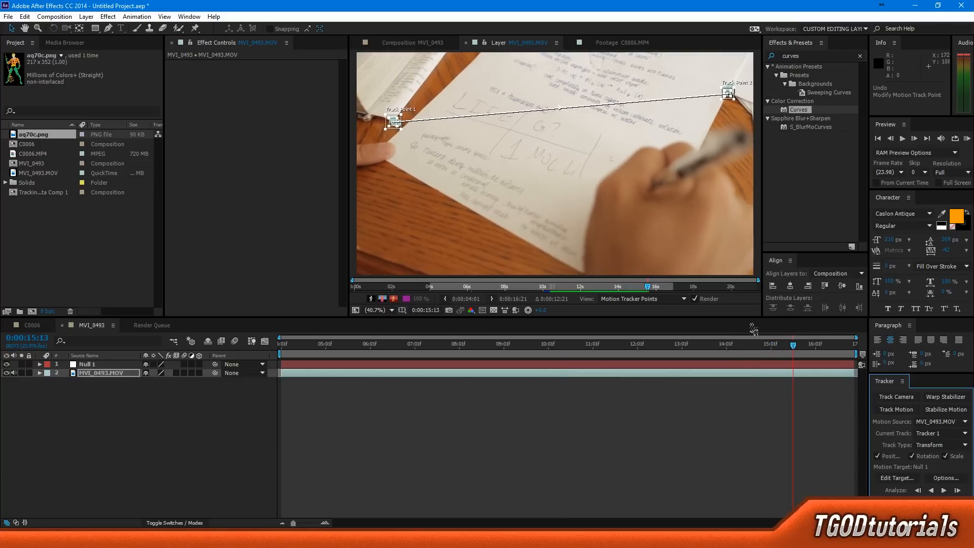
{"action": "left_click_drag", "start_coordinate": [795, 345], "coordinate": [753, 345]}
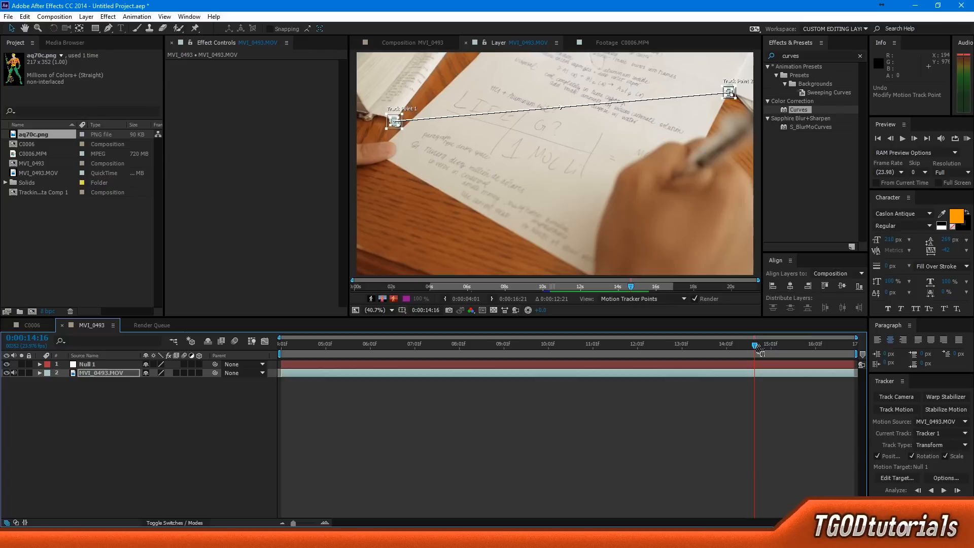
{"action": "key", "text": "Page_Down"}
{"action": "left_click", "coordinate": [944, 490]}
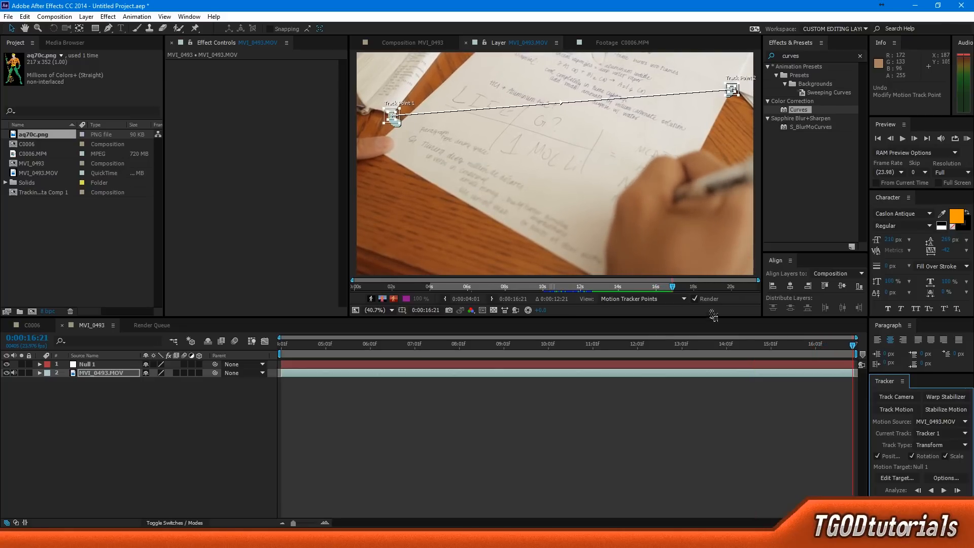
- Analyze both track points backward to the start of the trimmed clip
{"action": "left_click_drag", "start_coordinate": [655, 288], "coordinate": [572, 318]}
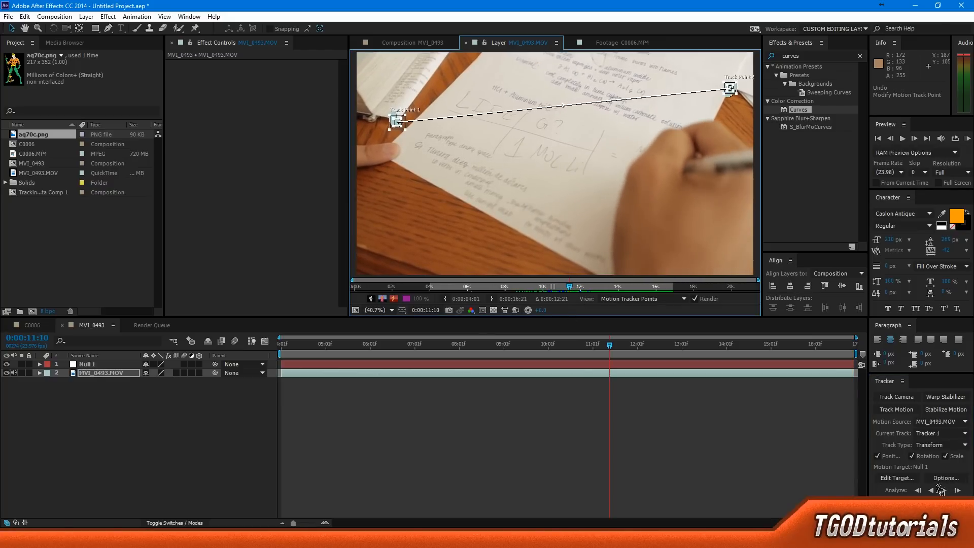
{"action": "left_click", "coordinate": [931, 490]}
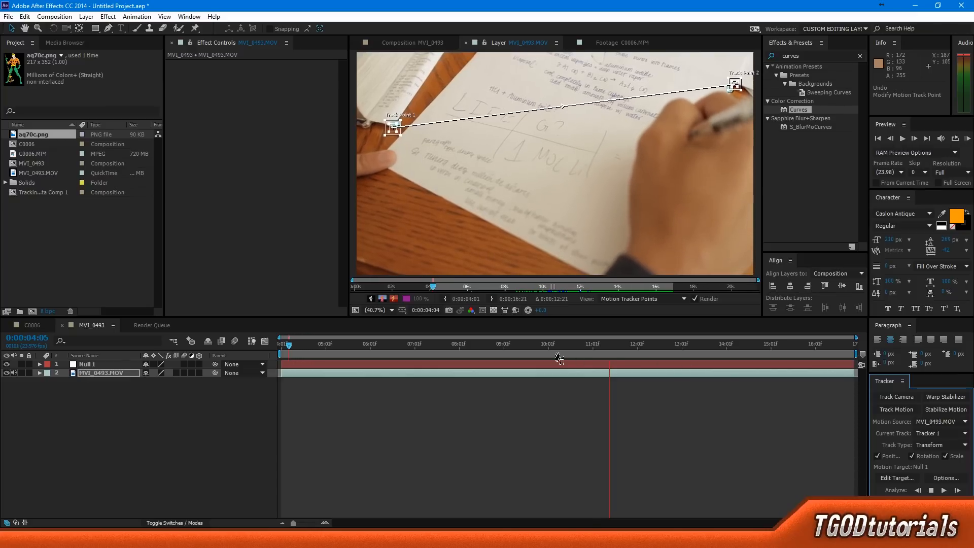
{"action": "left_click", "coordinate": [520, 417]}
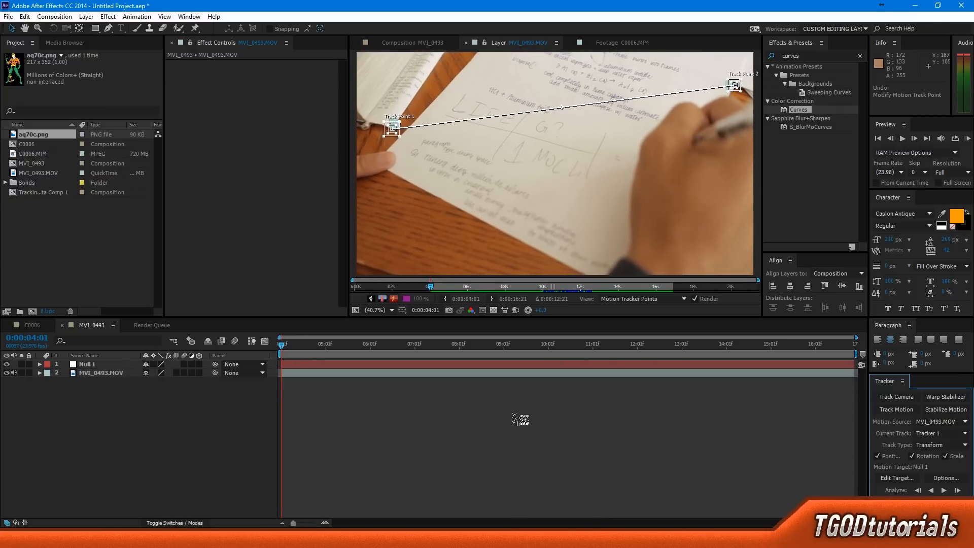
- Apply the tracked motion of the MVI_0493.MOV layer to Null 1 in the X and Y dimensions
{"action": "left_click", "coordinate": [92, 220]}
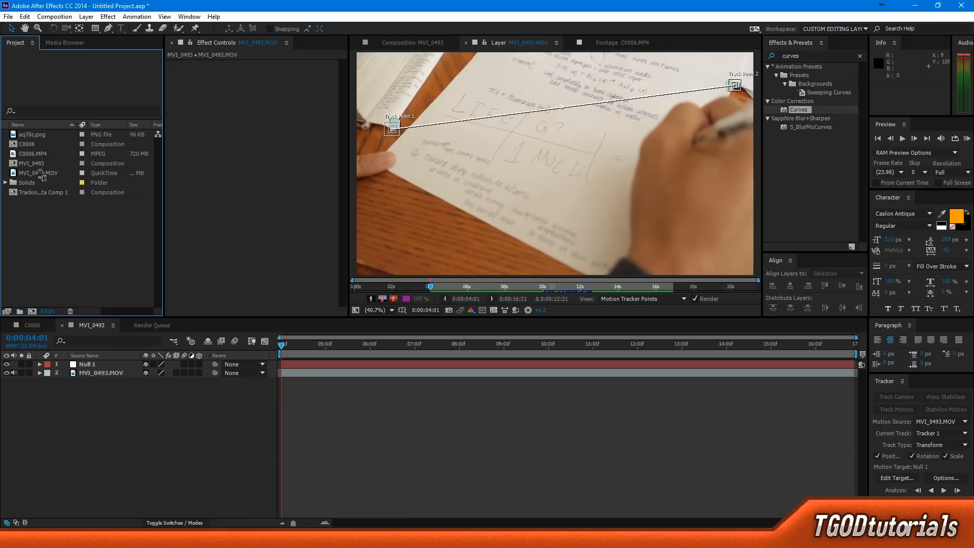
{"action": "left_click_drag", "start_coordinate": [35, 134], "coordinate": [58, 136]}
{"action": "left_click", "coordinate": [101, 373]}
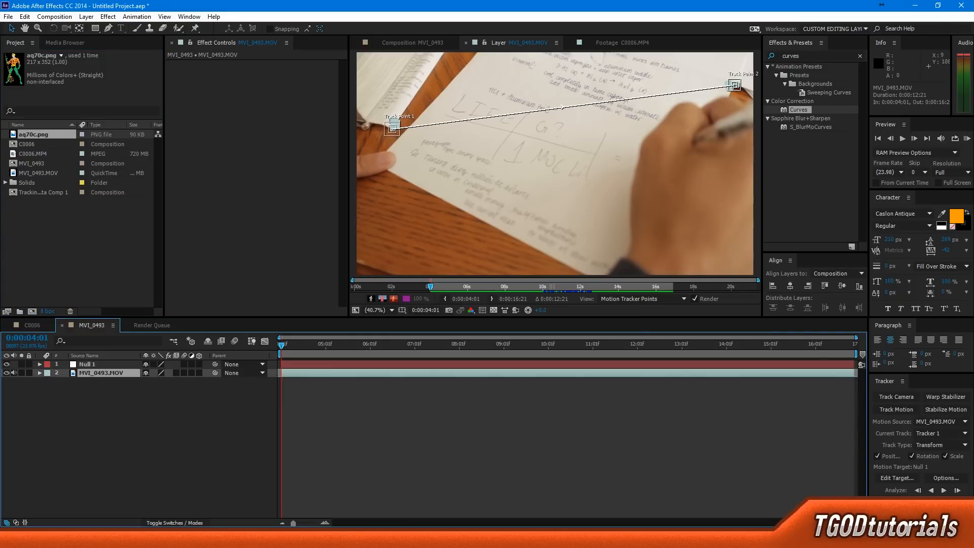
{"action": "left_click", "coordinate": [946, 502]}
{"action": "left_click", "coordinate": [485, 260]}
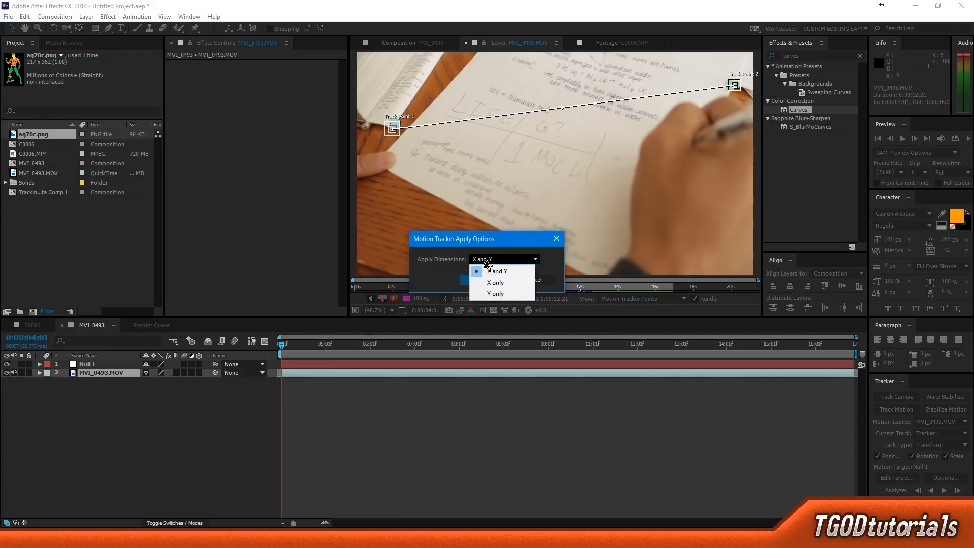
{"action": "left_click", "coordinate": [487, 268]}
{"action": "left_click", "coordinate": [484, 281]}
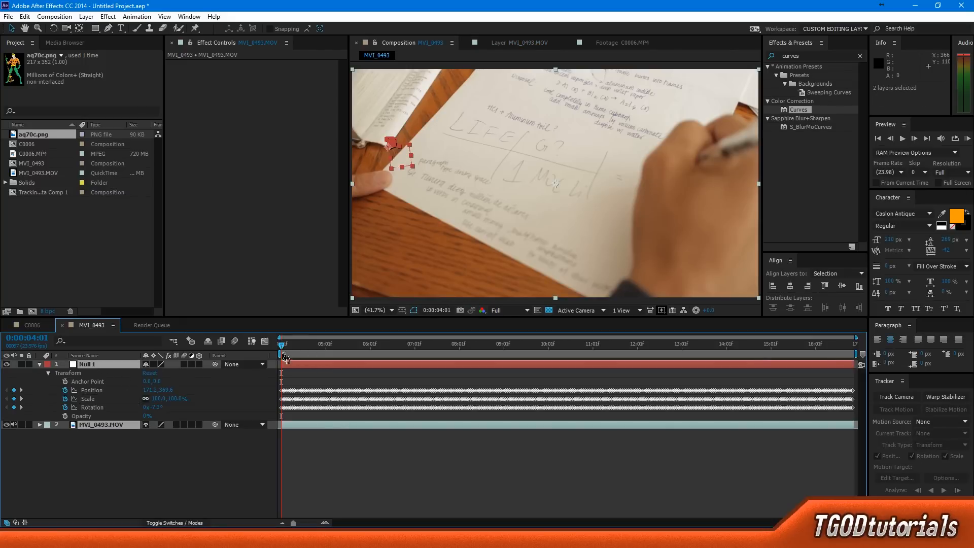
- Scrub through the MVI_0493 timeline to check how Null 1 follows the paper's corner
{"action": "left_click_drag", "start_coordinate": [286, 358], "coordinate": [446, 419]}
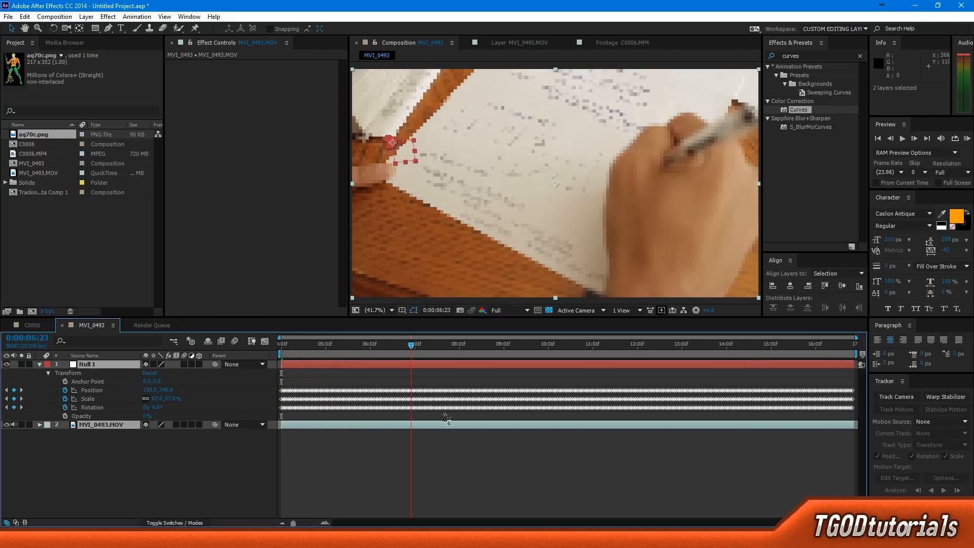
{"action": "left_click", "coordinate": [513, 441]}
{"action": "left_click_drag", "start_coordinate": [414, 350], "coordinate": [684, 375]}
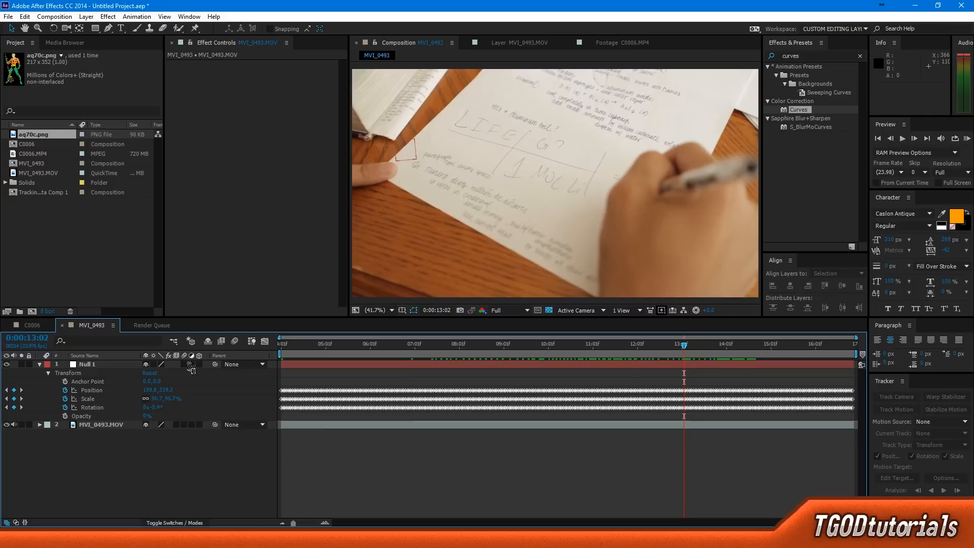
- Add aq70c.png between Null 1 and the MVI_0493.MOV footage and make the image a 3D layer
{"action": "left_click", "coordinate": [112, 365]}
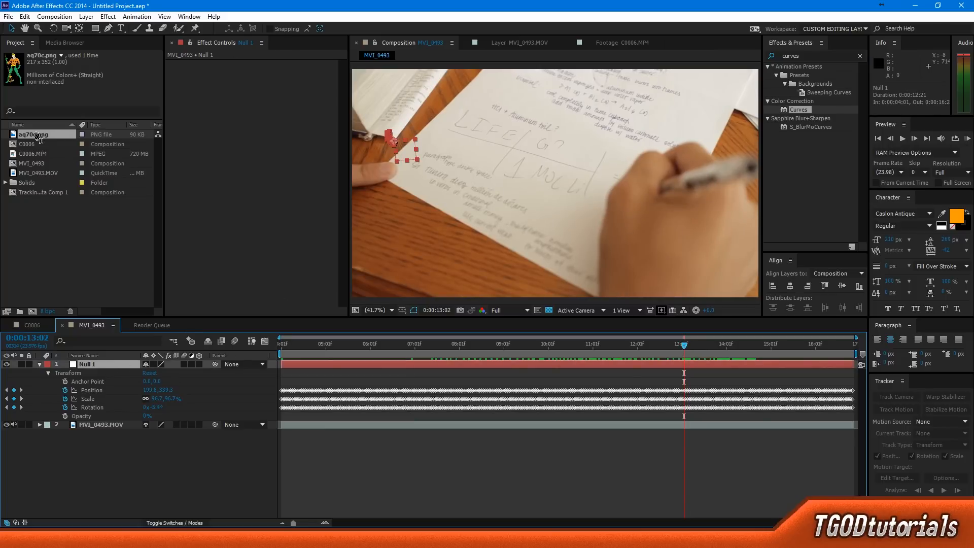
{"action": "left_click_drag", "start_coordinate": [39, 138], "coordinate": [119, 421]}
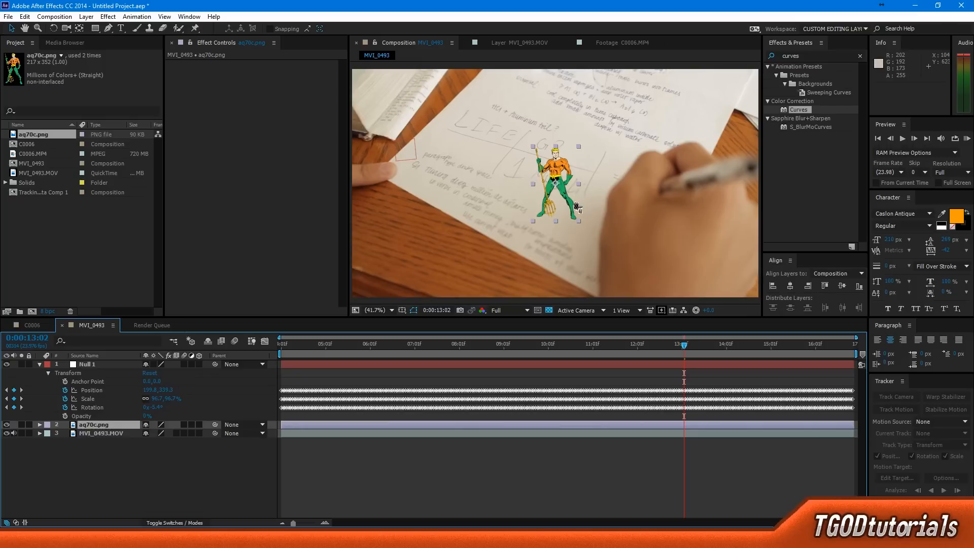
{"action": "left_click", "coordinate": [200, 364]}
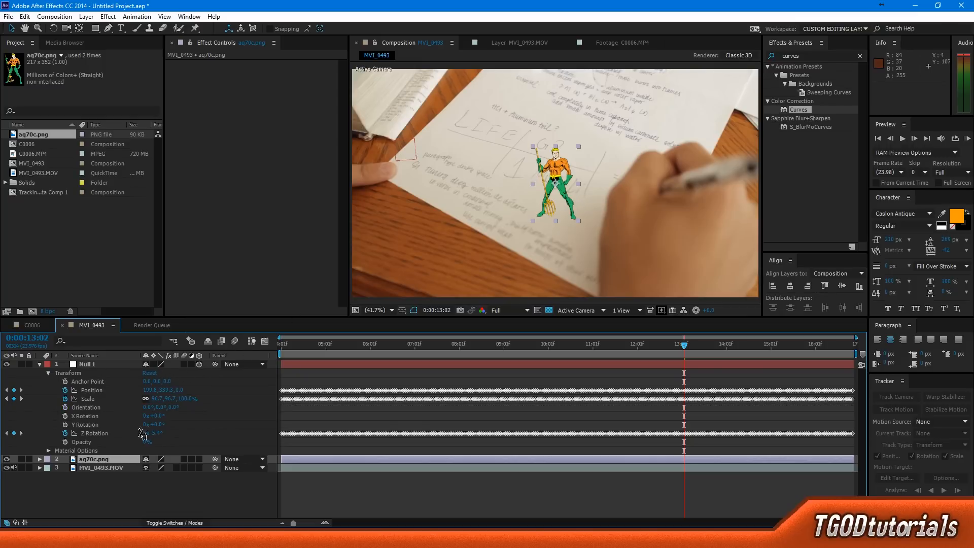
{"action": "key", "text": "ctrl+z"}
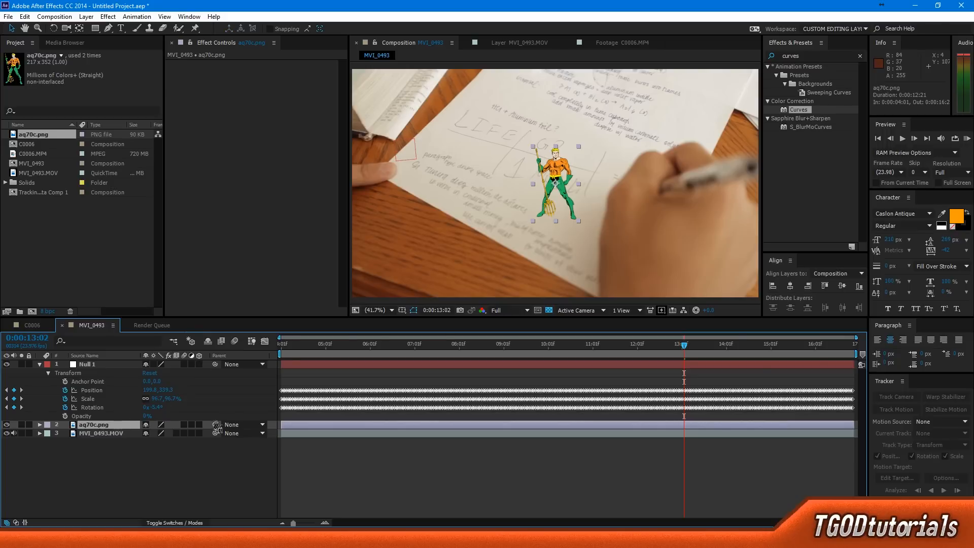
{"action": "left_click", "coordinate": [199, 425]}
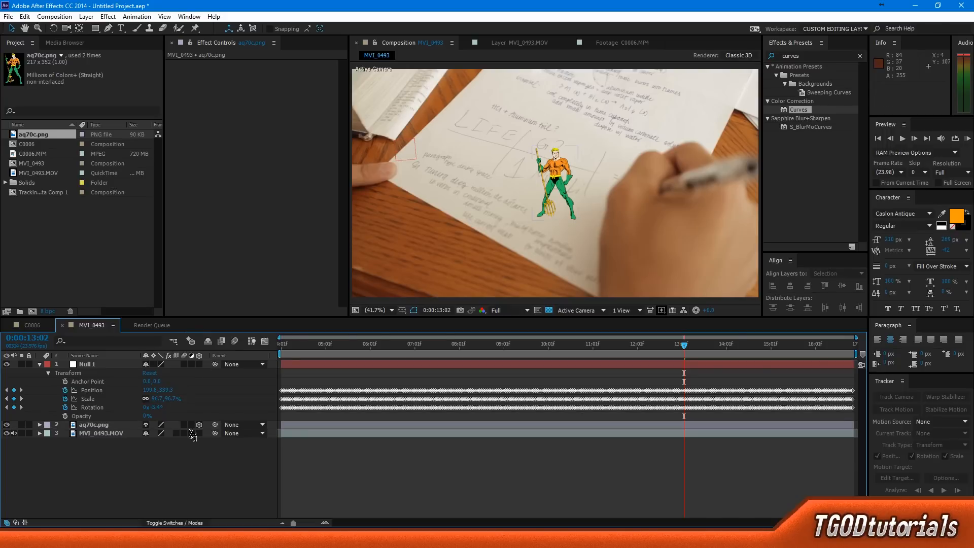
- Shrink and tilt the aq70c.png figure and place it on the blank far corner of the paper above the writing hand
{"action": "left_click", "coordinate": [104, 426]}
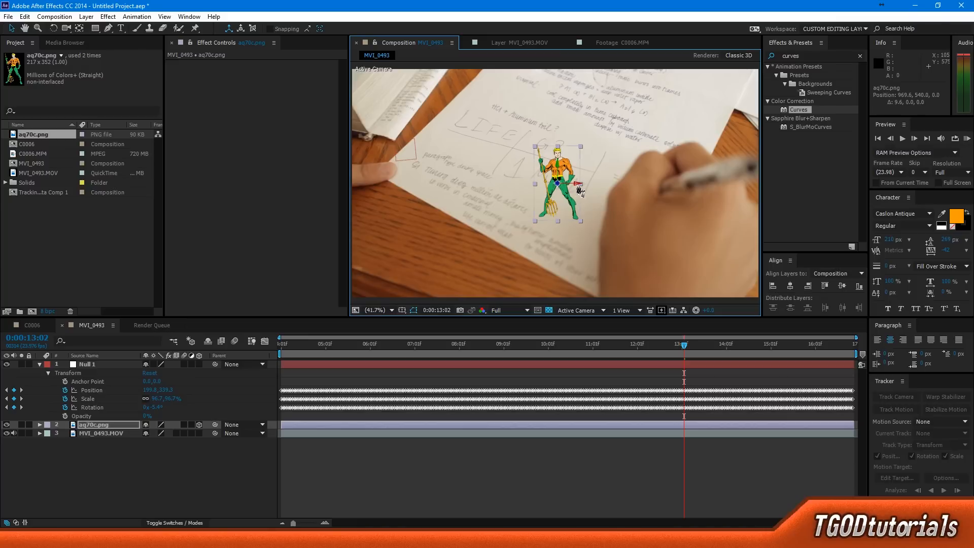
{"action": "key", "text": "w"}
{"action": "left_click_drag", "start_coordinate": [572, 188], "coordinate": [712, 118]}
{"action": "key", "text": "ctrl+z"}
{"action": "key", "text": "v"}
{"action": "left_click", "coordinate": [675, 480]}
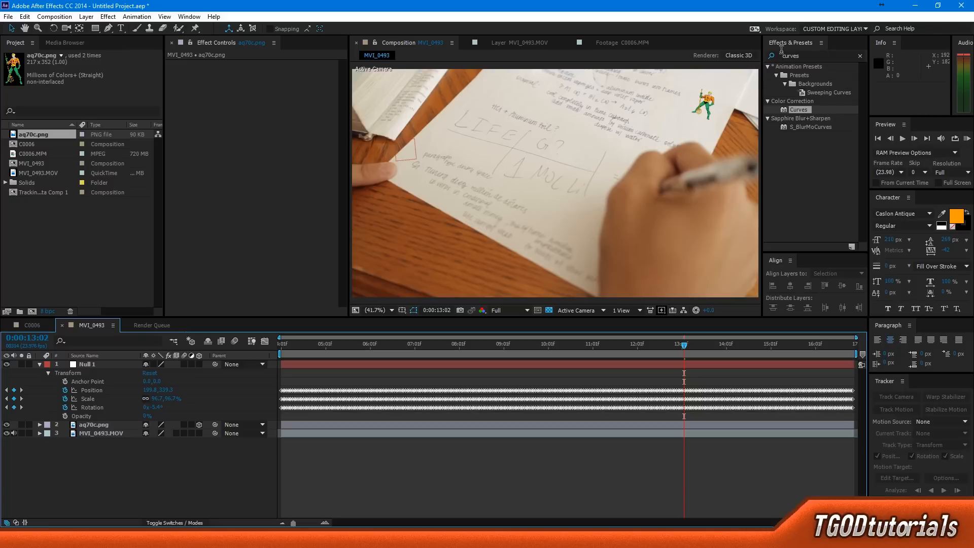
- Apply the Hue/Saturation effect to aq70c.png and set its Master Saturation to -100
{"action": "left_click", "coordinate": [811, 55]}
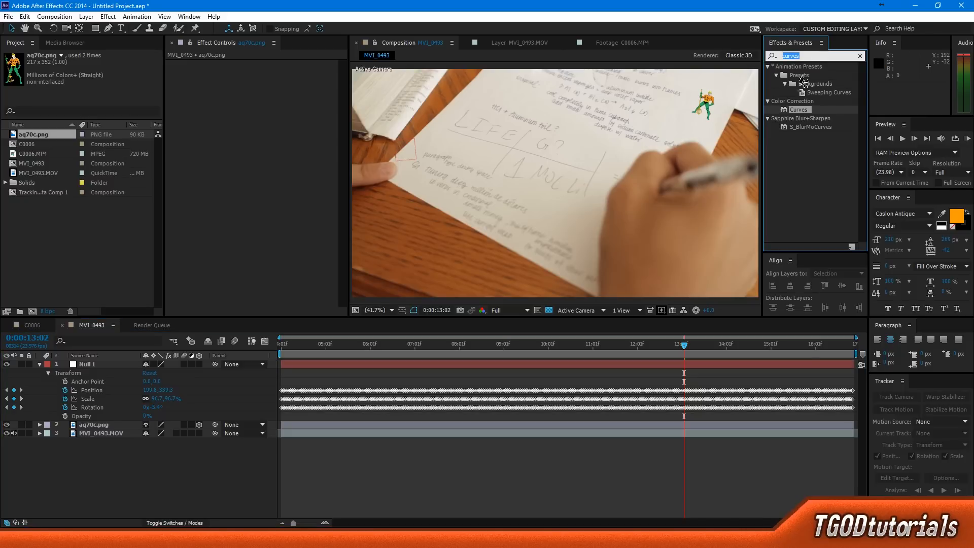
{"action": "type", "text": "hue"}
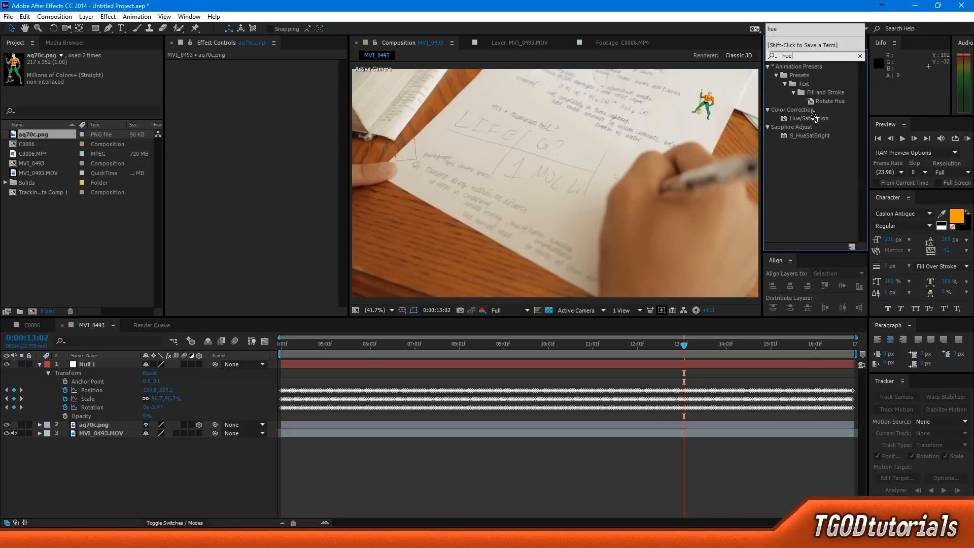
{"action": "left_click_drag", "start_coordinate": [815, 118], "coordinate": [705, 103]}
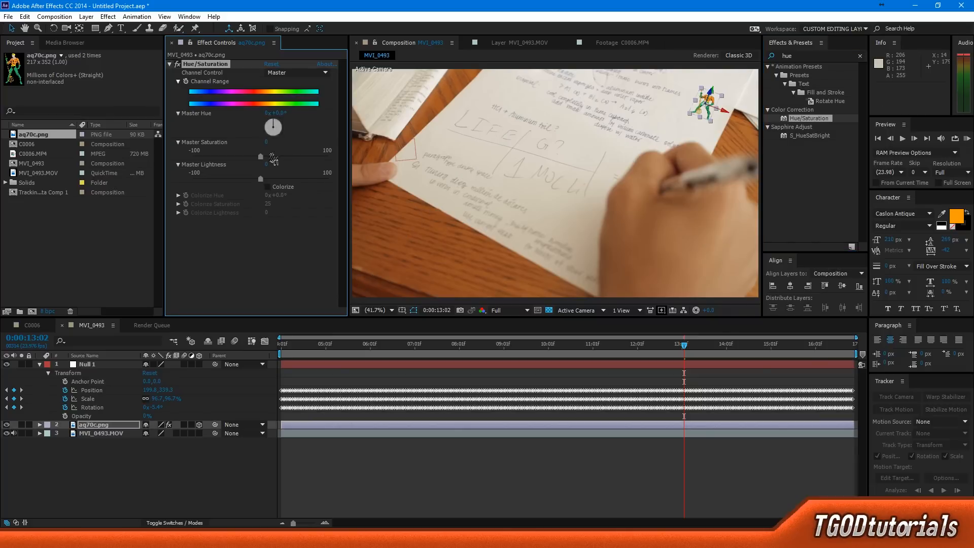
{"action": "left_click_drag", "start_coordinate": [261, 157], "coordinate": [196, 158]}
{"action": "key", "text": "ctrl+z"}
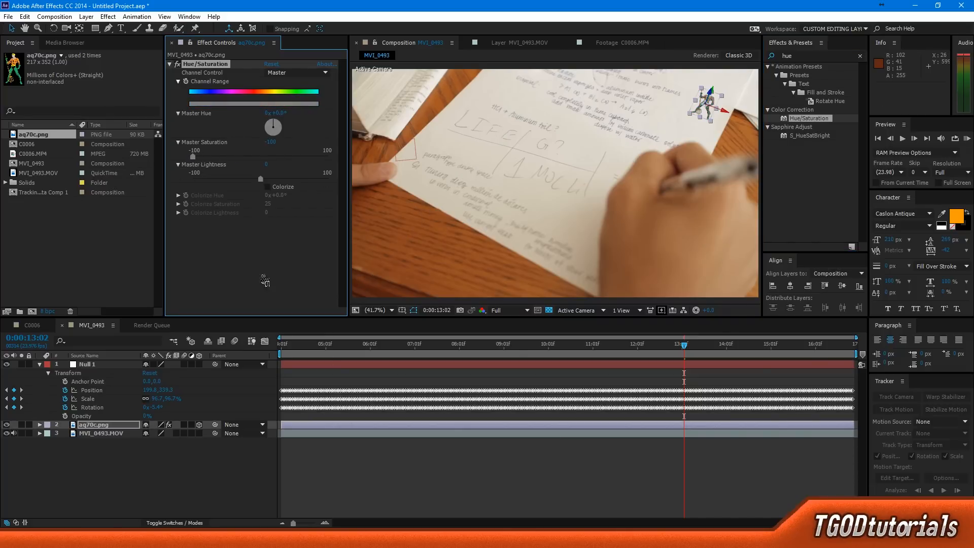
{"action": "left_click", "coordinate": [604, 462]}
- Lower the opacity of the aq70c.png layer to 55%
{"action": "left_click", "coordinate": [133, 425]}
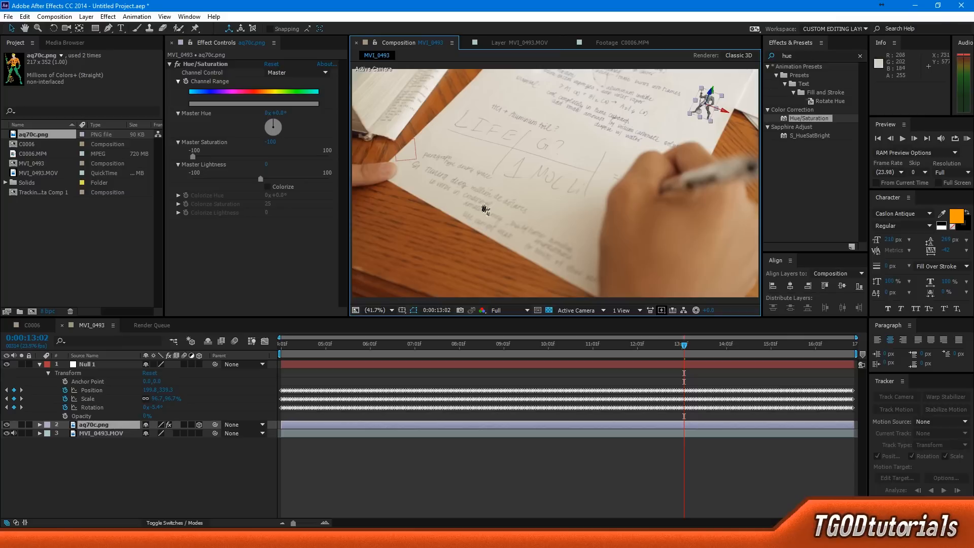
{"action": "key", "text": "t"}
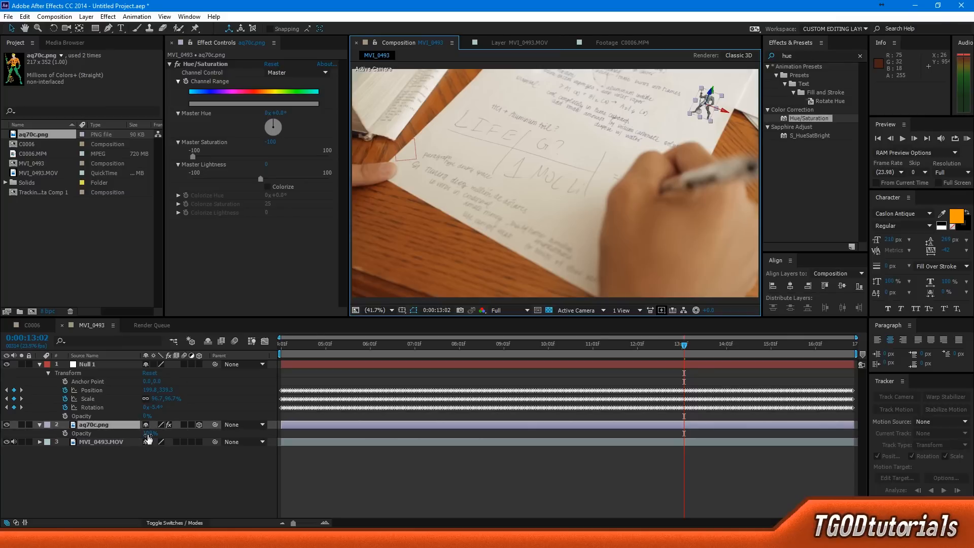
{"action": "left_click_drag", "start_coordinate": [147, 434], "coordinate": [124, 435]}
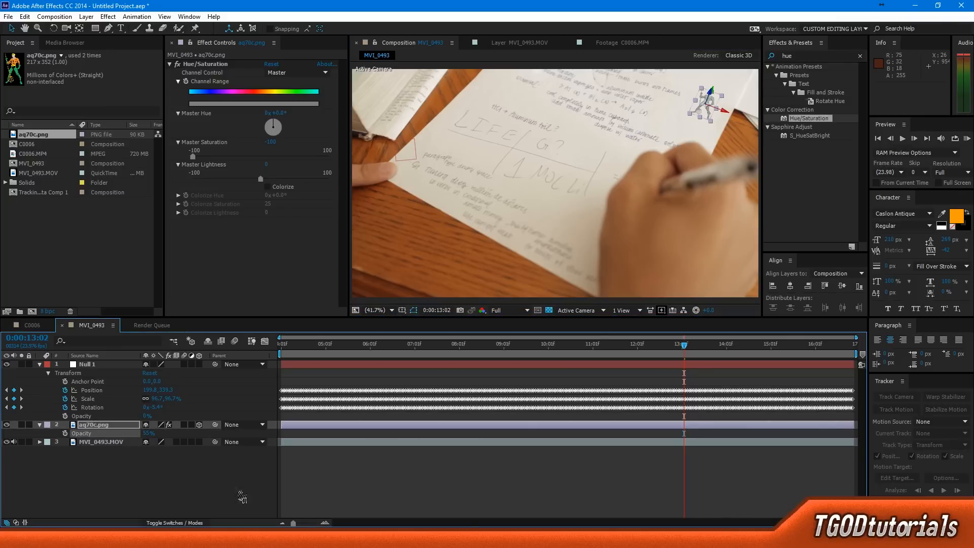
{"action": "left_click", "coordinate": [502, 488]}
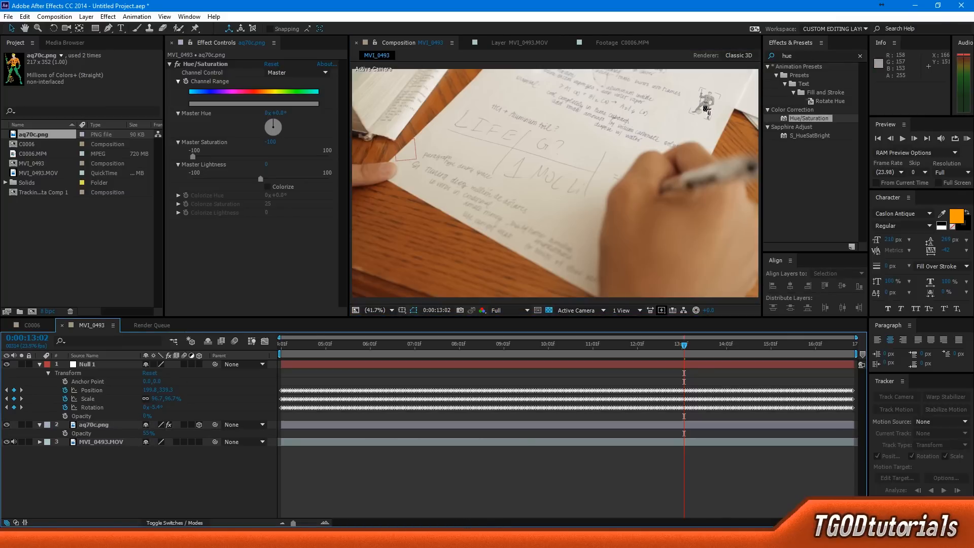
- Parent the aq70c.png layer to Null 1
{"action": "left_click", "coordinate": [112, 427]}
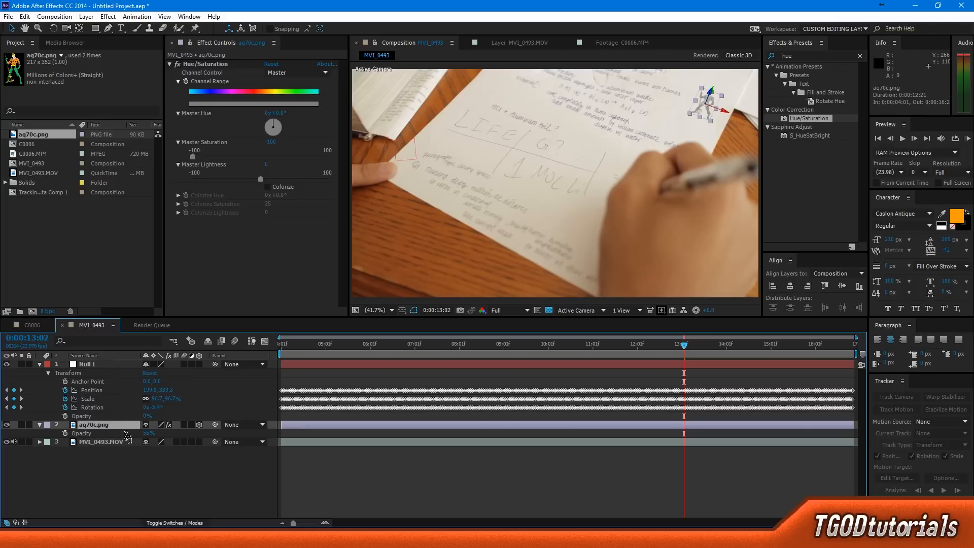
{"action": "left_click", "coordinate": [227, 425]}
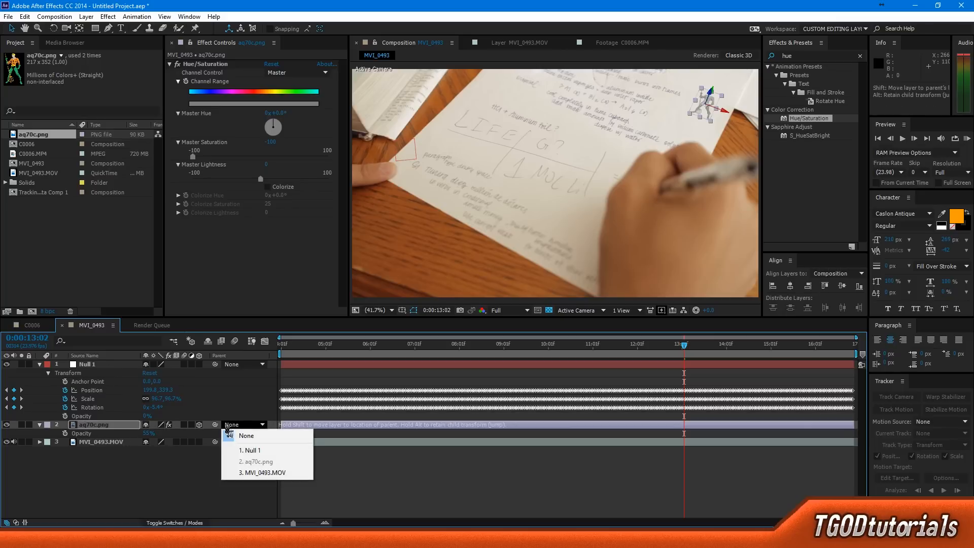
{"action": "left_click", "coordinate": [244, 453]}
{"action": "left_click", "coordinate": [352, 502]}
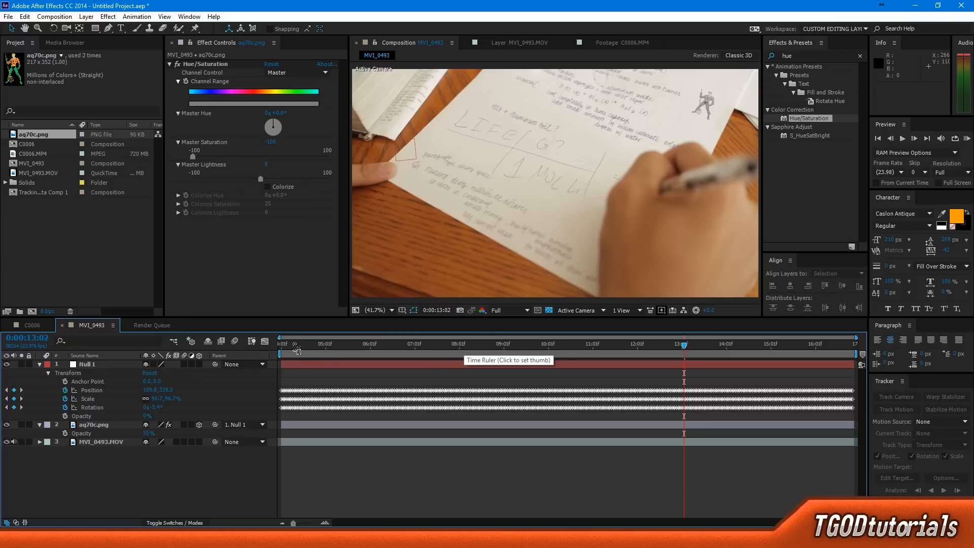
- Preview the MVI_0493 composition to check how the figure sticks to the moving paper
{"action": "left_click_drag", "start_coordinate": [296, 349], "coordinate": [466, 352]}
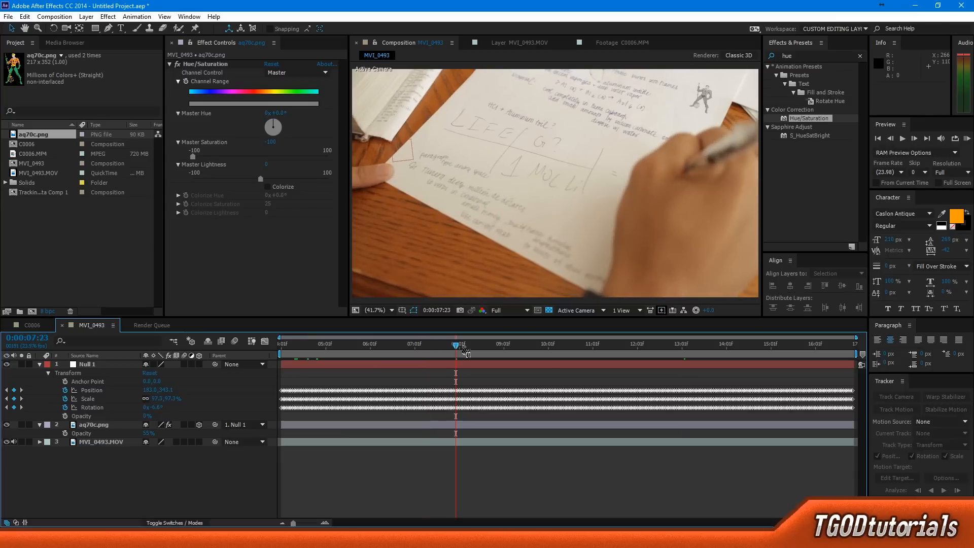
{"action": "key", "text": "KP_0"}
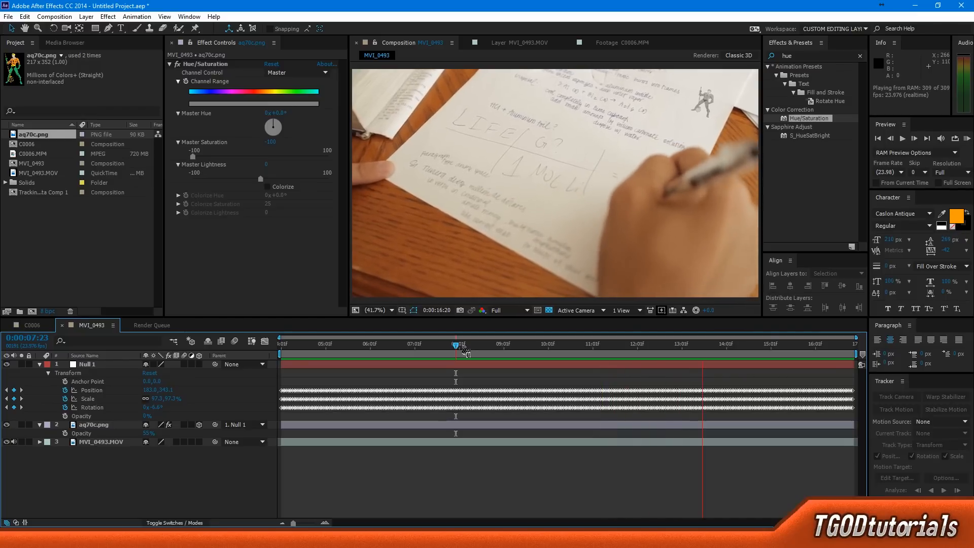
{"action": "key", "text": "space"}
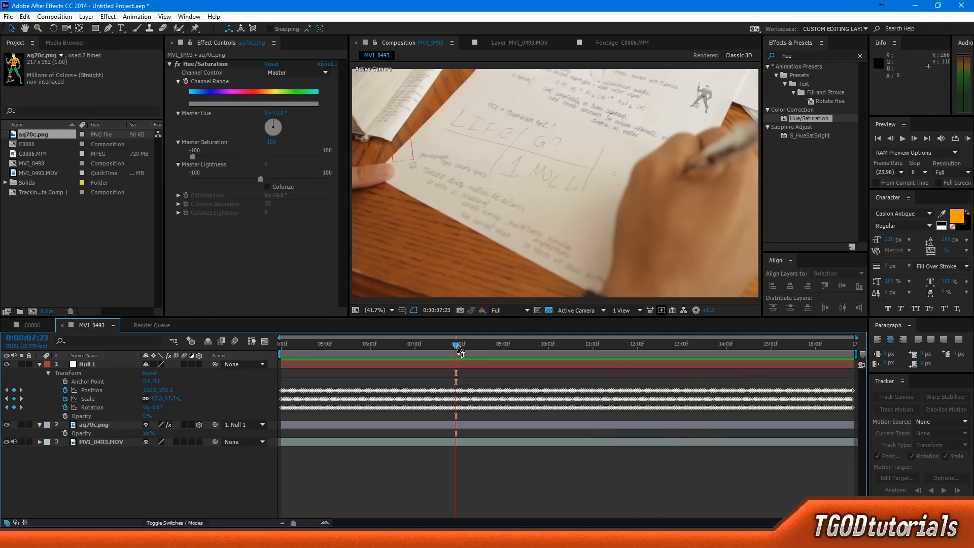
{"action": "left_click_drag", "start_coordinate": [459, 350], "coordinate": [649, 355]}
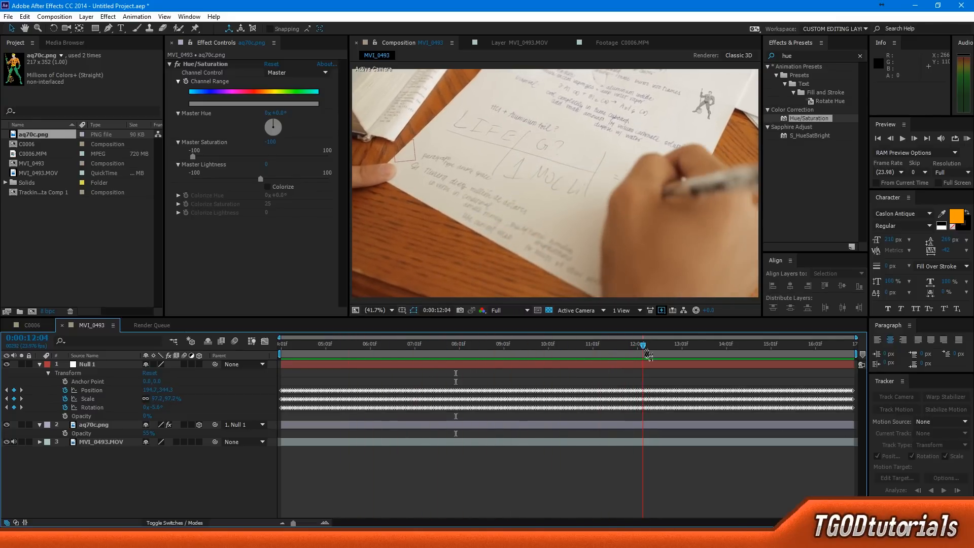
- Open the C0006 composition and scrub through it to review the tracked figure on the forest path
{"action": "left_click", "coordinate": [48, 326]}
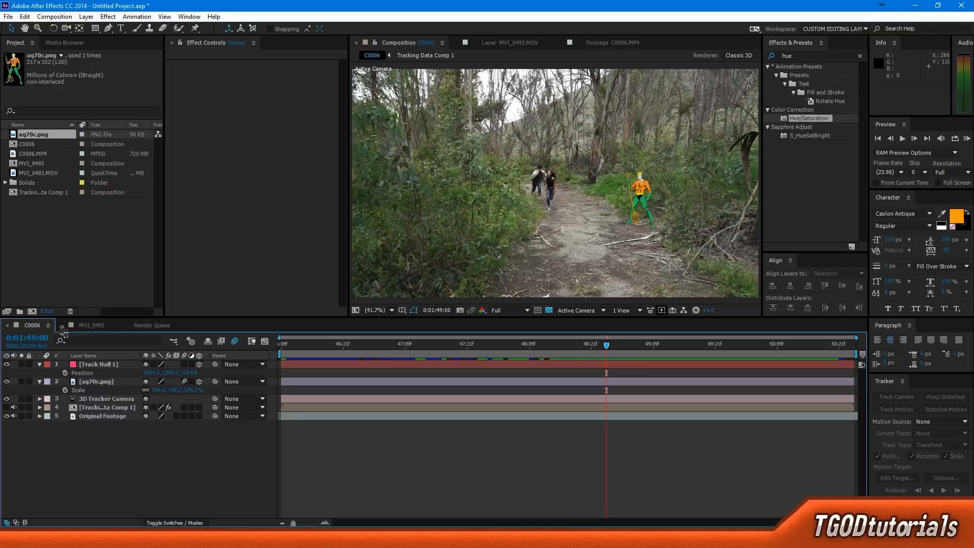
{"action": "left_click_drag", "start_coordinate": [352, 350], "coordinate": [623, 362]}
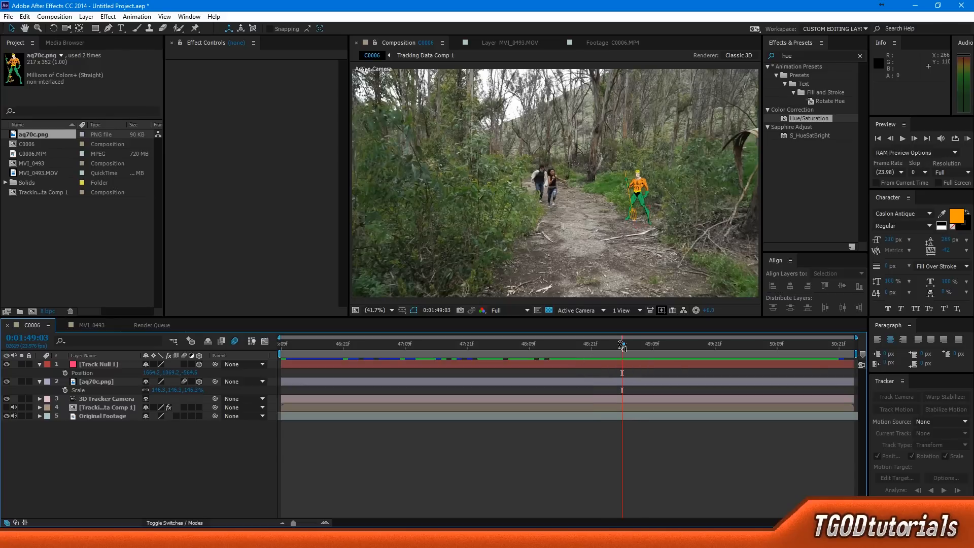
{"action": "left_click_drag", "start_coordinate": [623, 345], "coordinate": [774, 361]}
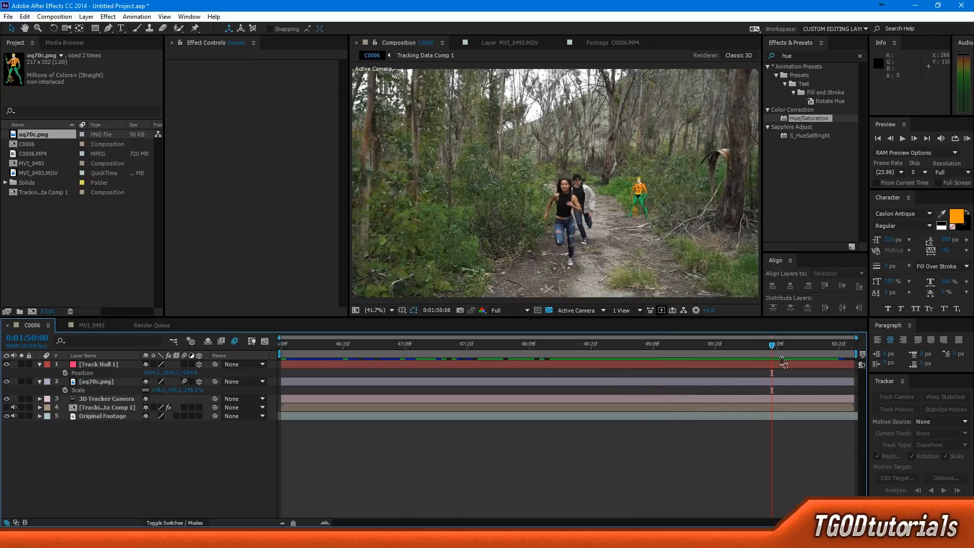